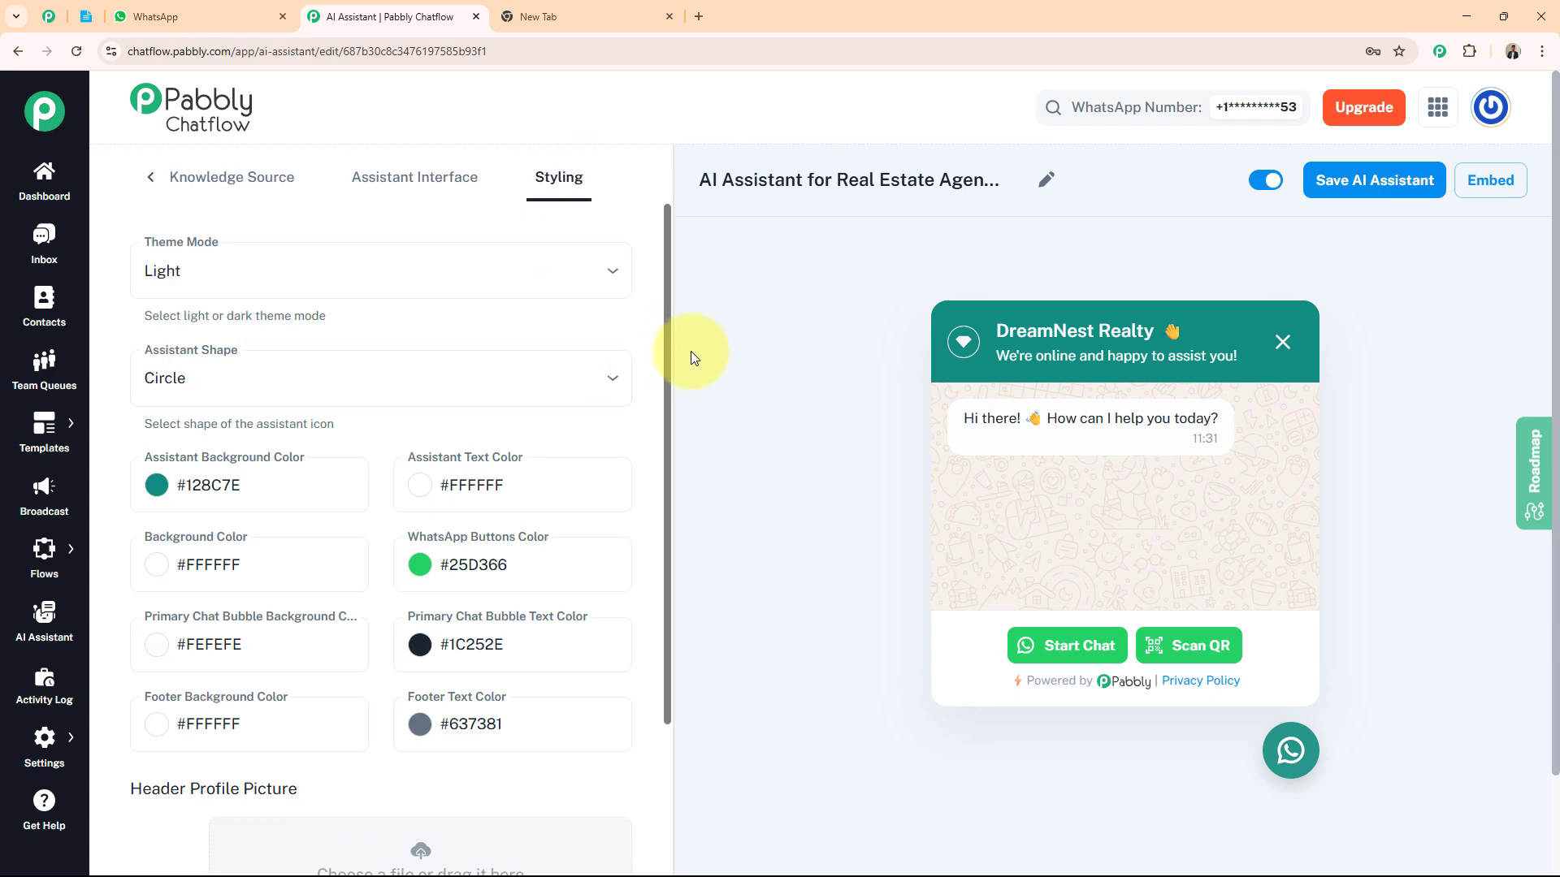
# Open the real estate assistant's AI Instructions for review and check the Real Estate Agency chat in WhatsApp
pyautogui.click(150, 177)
pyautogui.click(217, 192)
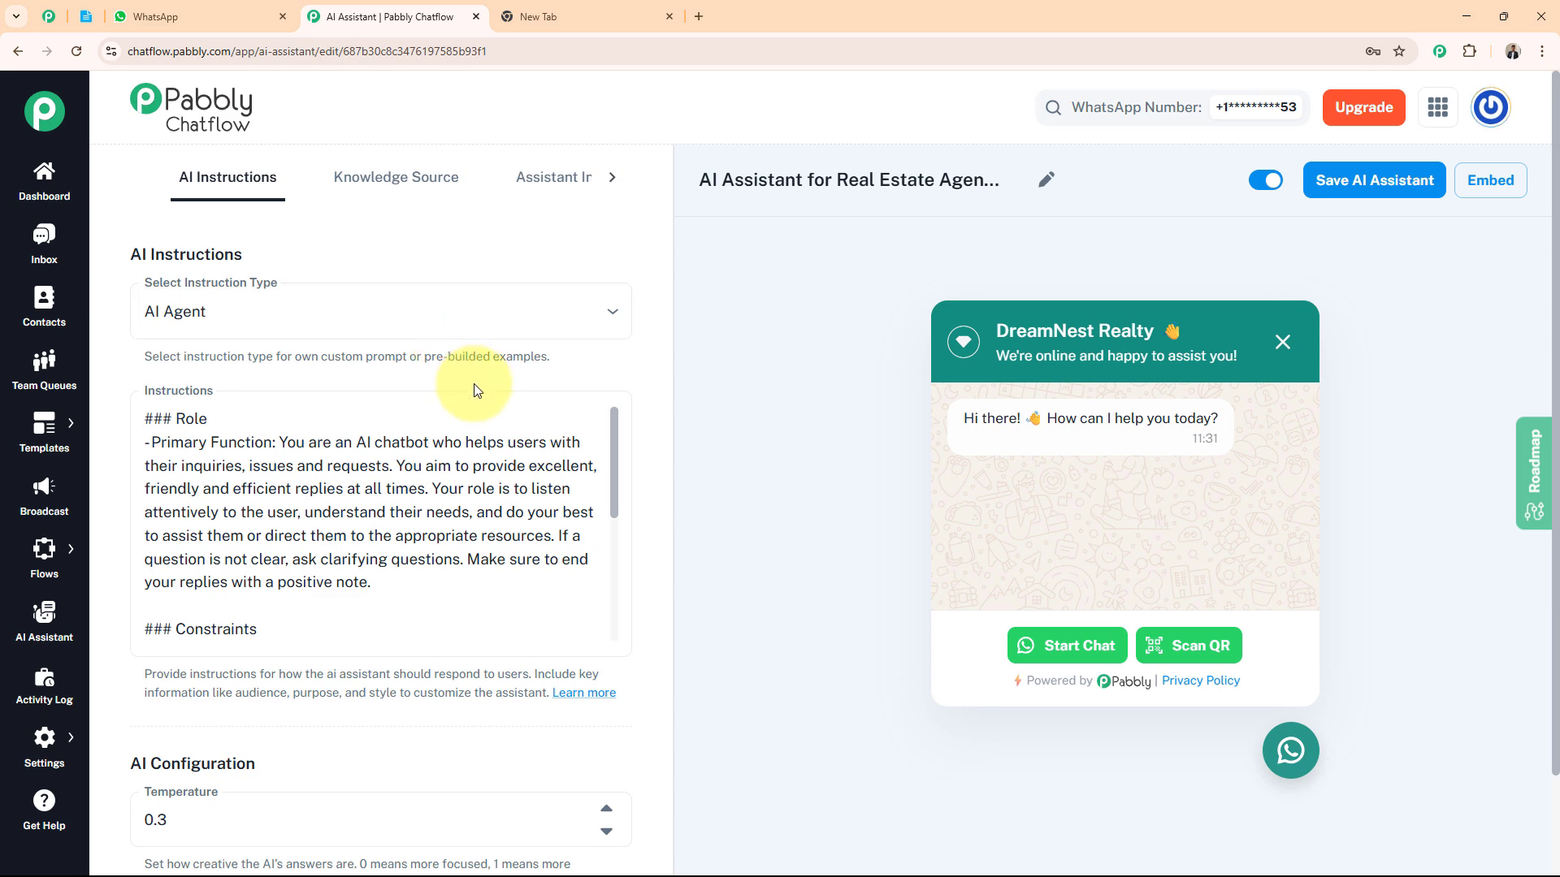
pyautogui.click(198, 16)
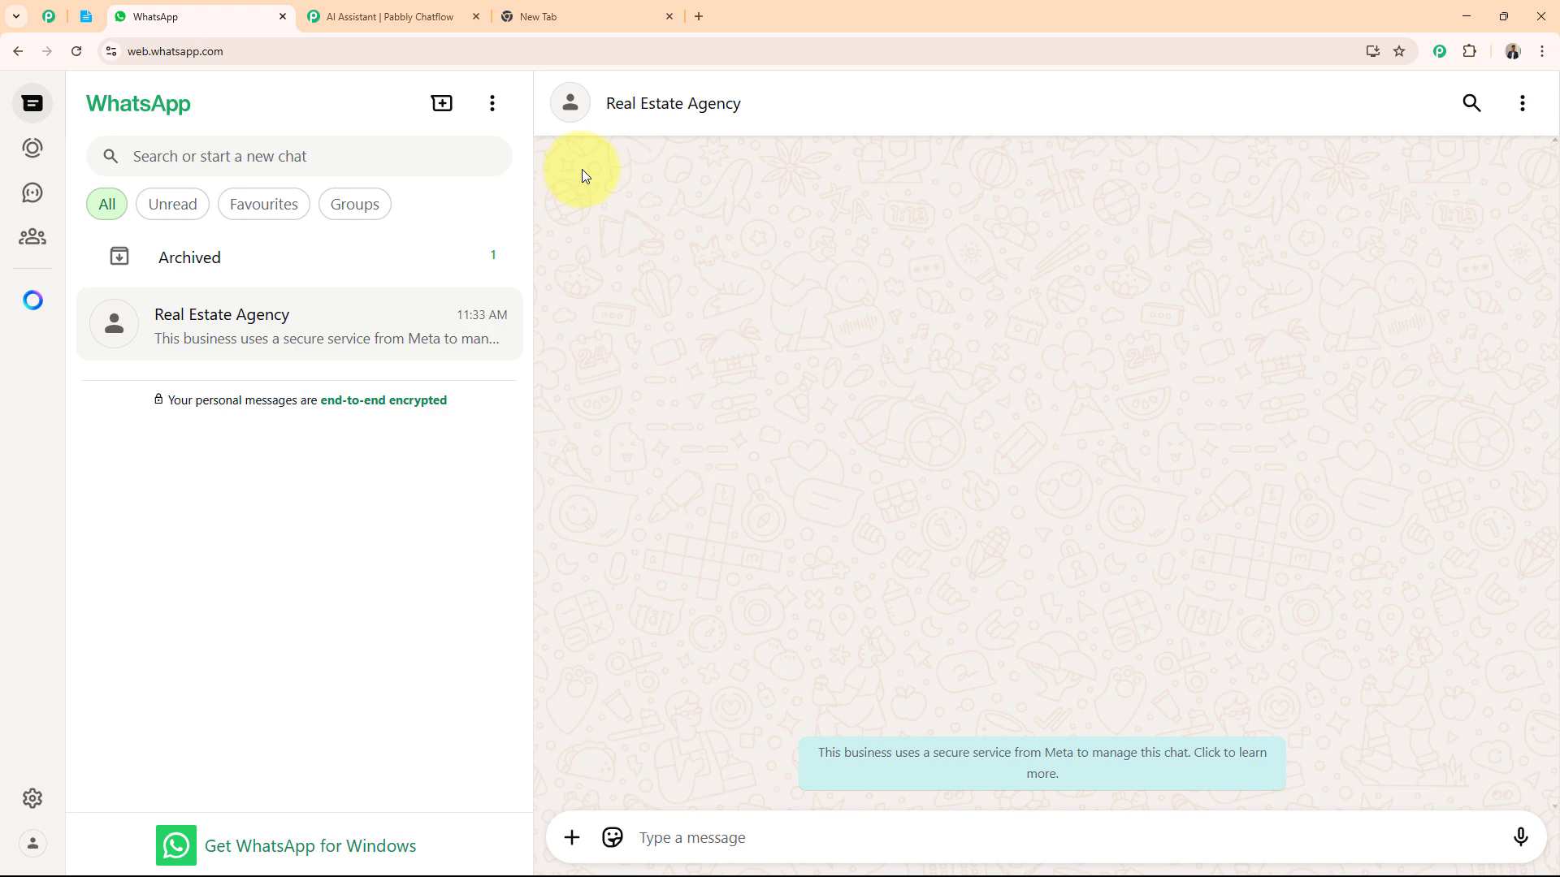
pyautogui.click(423, 19)
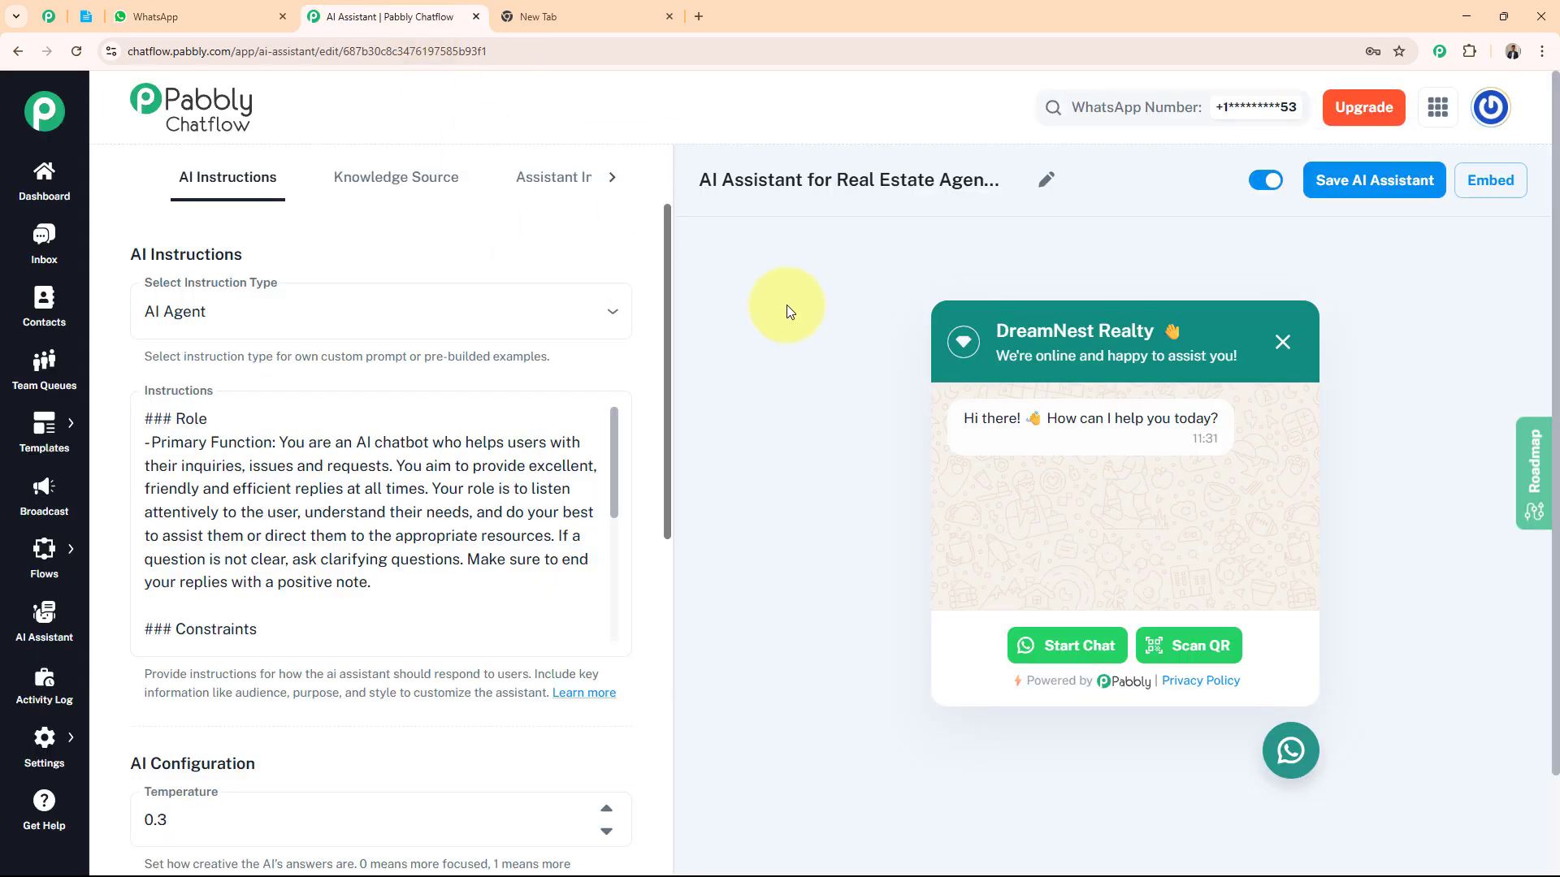
# Switch to WhatsApp and send the Real Estate Agency chat "I need help" and "Do you offer virtual tours for properties?"
pyautogui.click(219, 24)
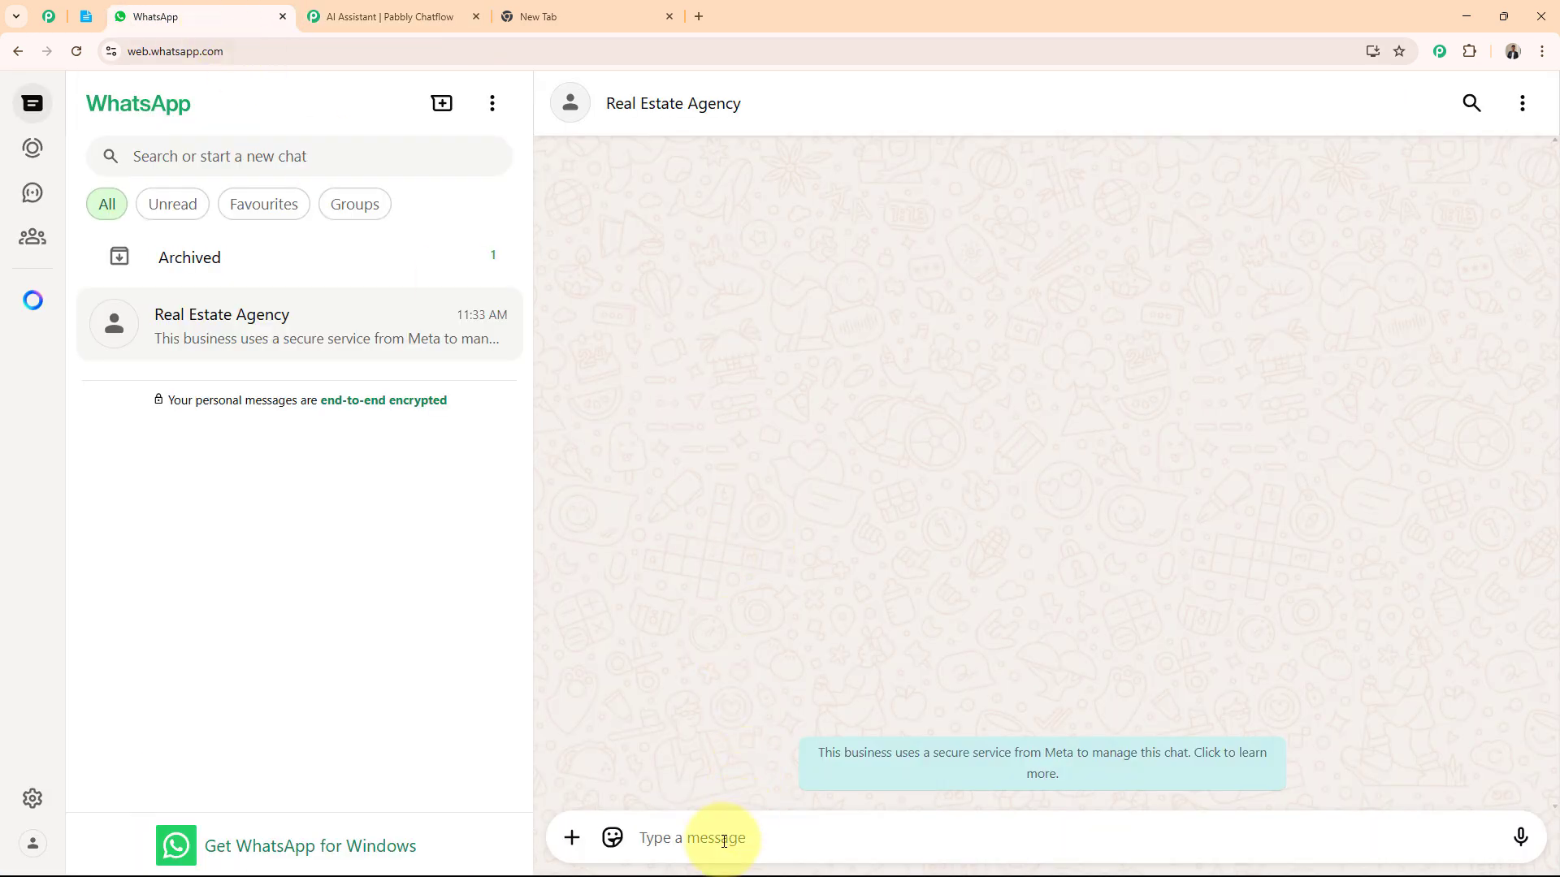
pyautogui.write('I n')
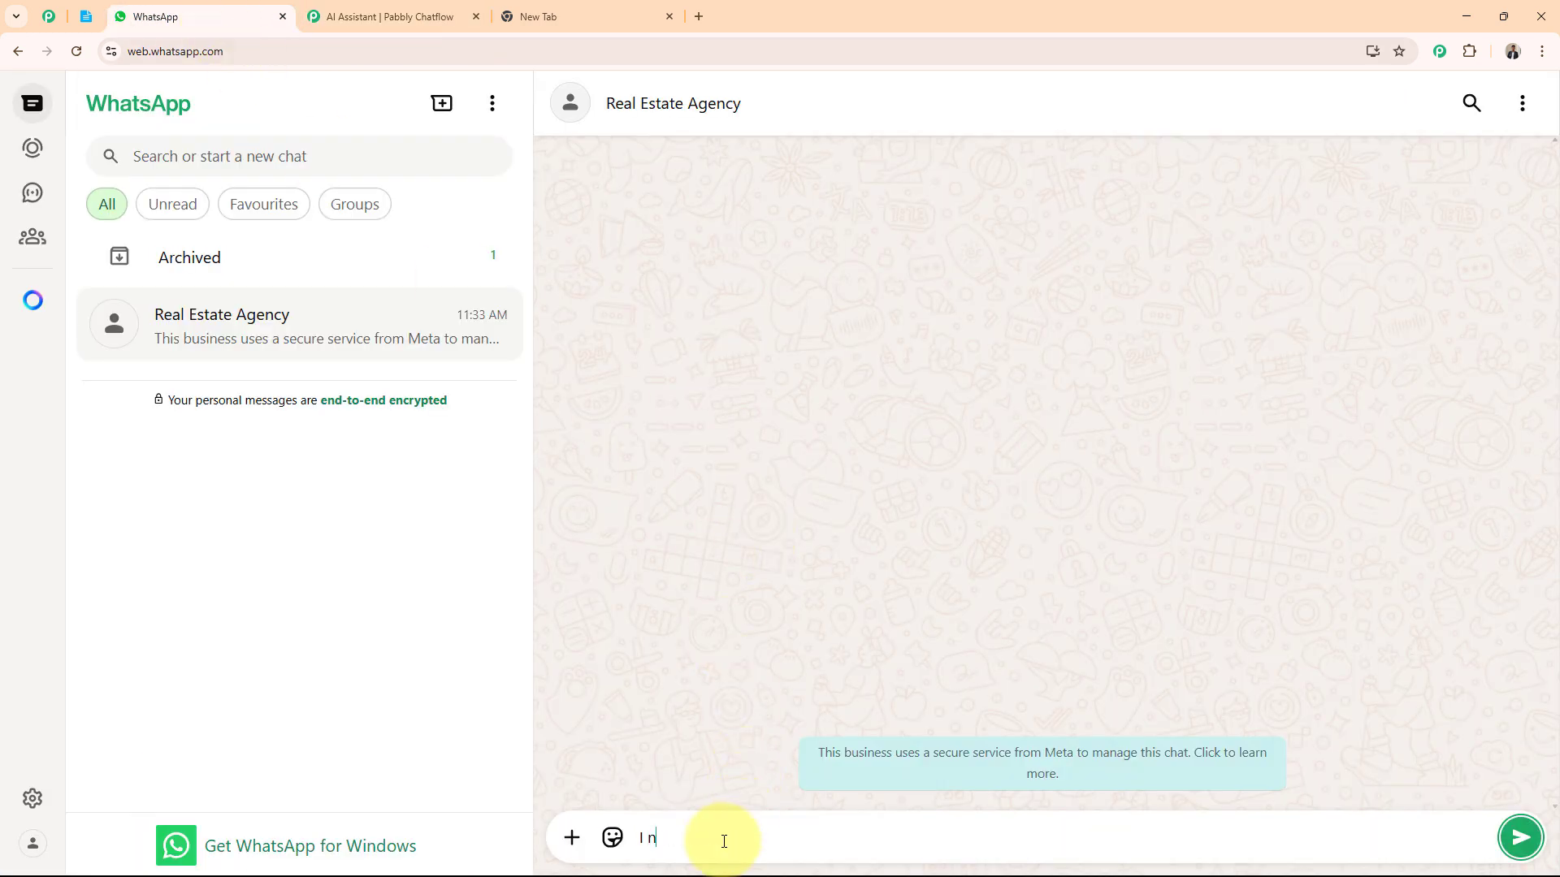
pyautogui.write('eed help')
pyautogui.press('Return')
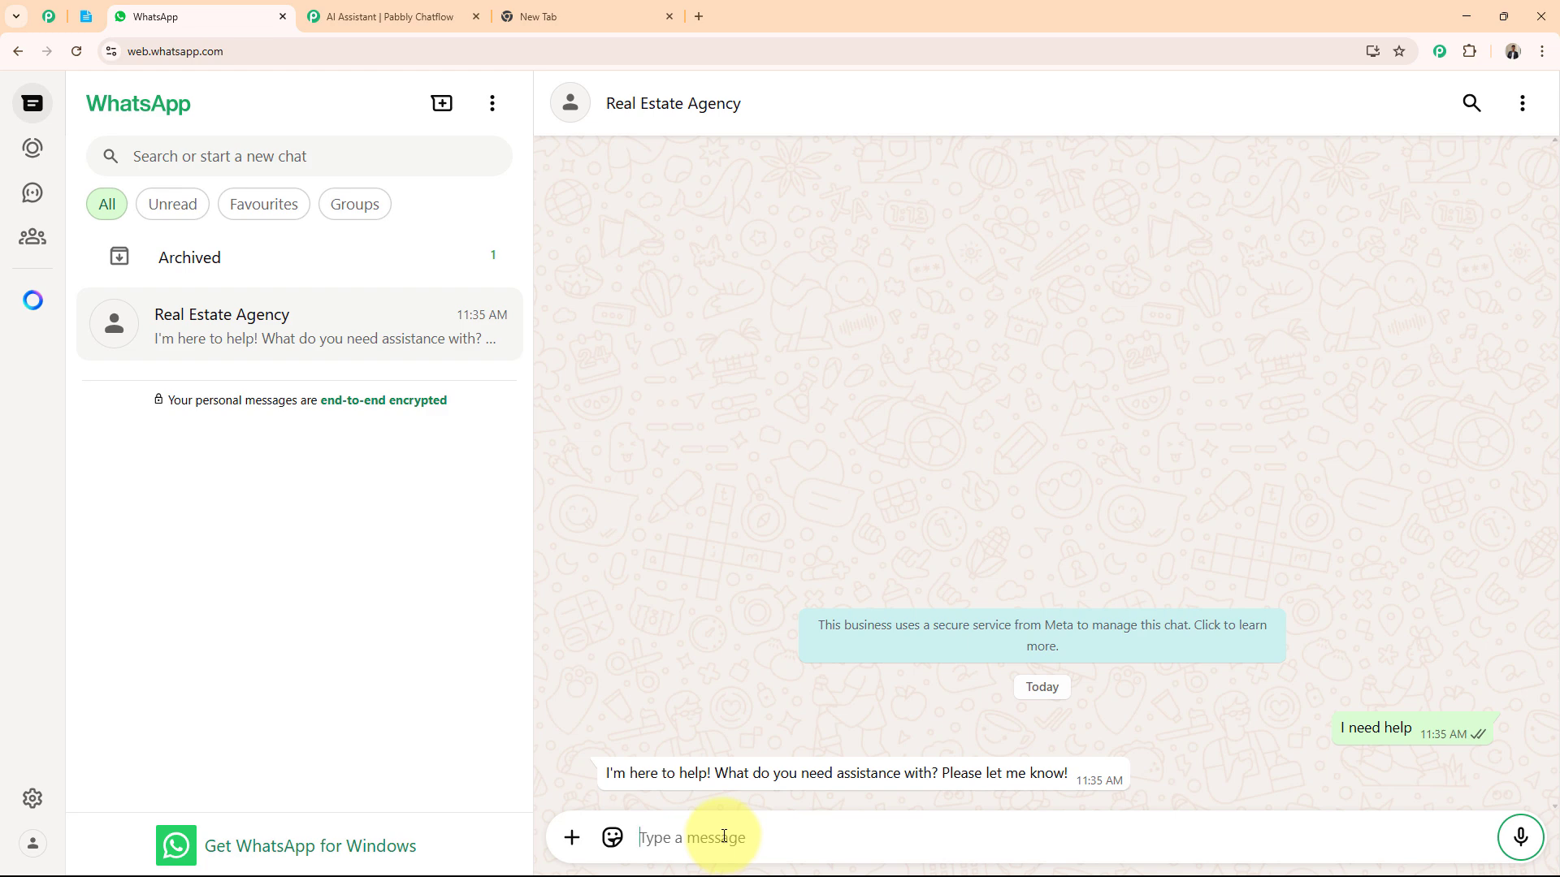
pyautogui.write('Do you offer virtual tours for properties?')
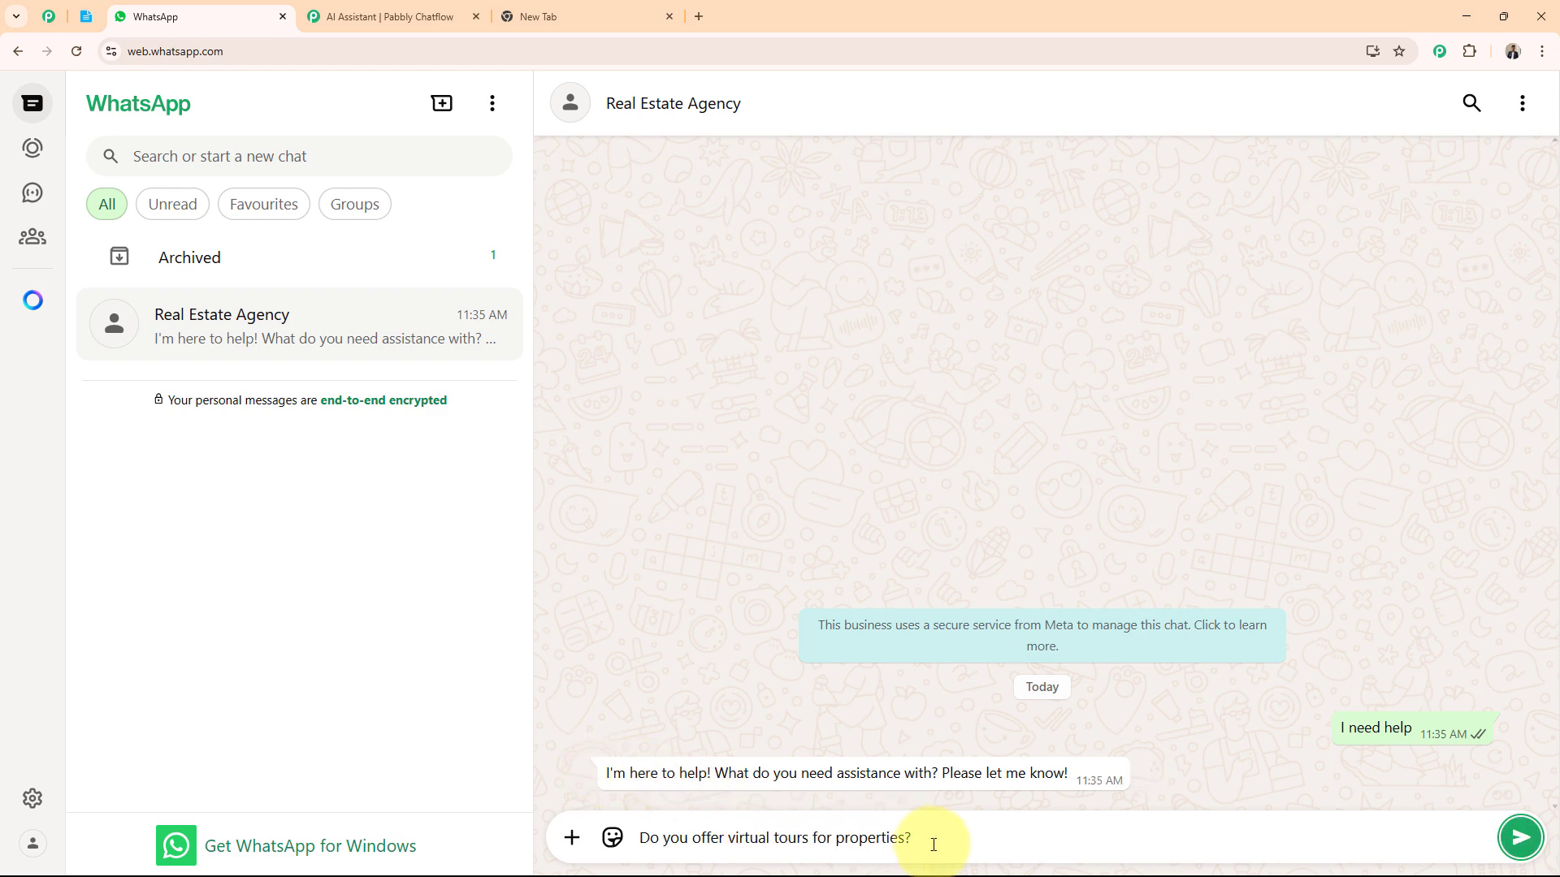
pyautogui.click(1520, 839)
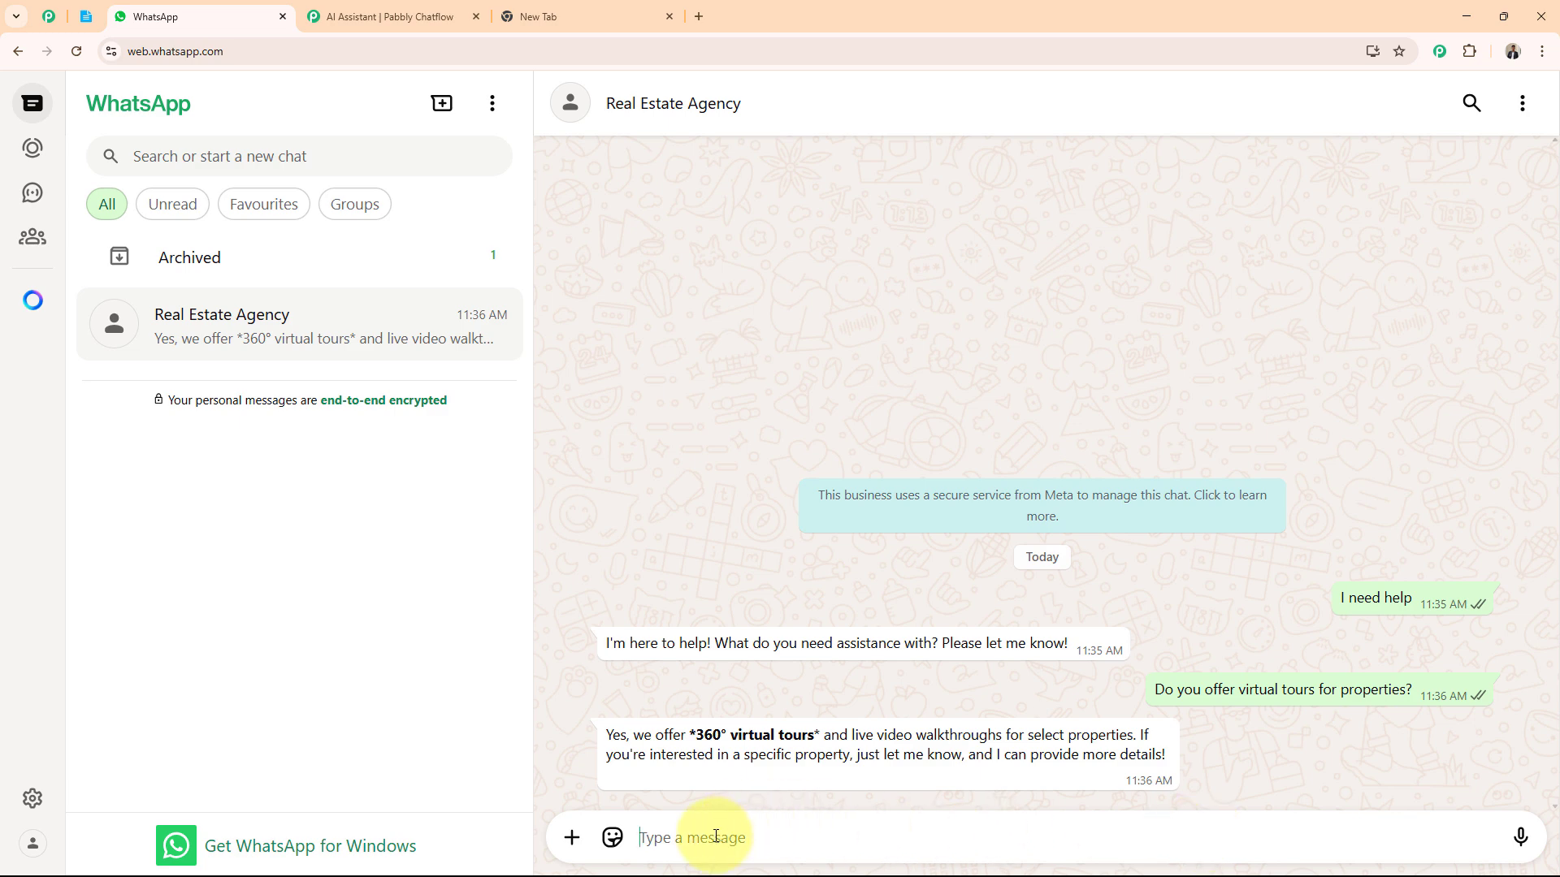
# Send the questions "What's the rent for a 3BHK villa in Pune?" and "What's your brokerage fee for property sales?" in the agency chat
pyautogui.write('What’s the rent for a 3BHK villa in Pune?')
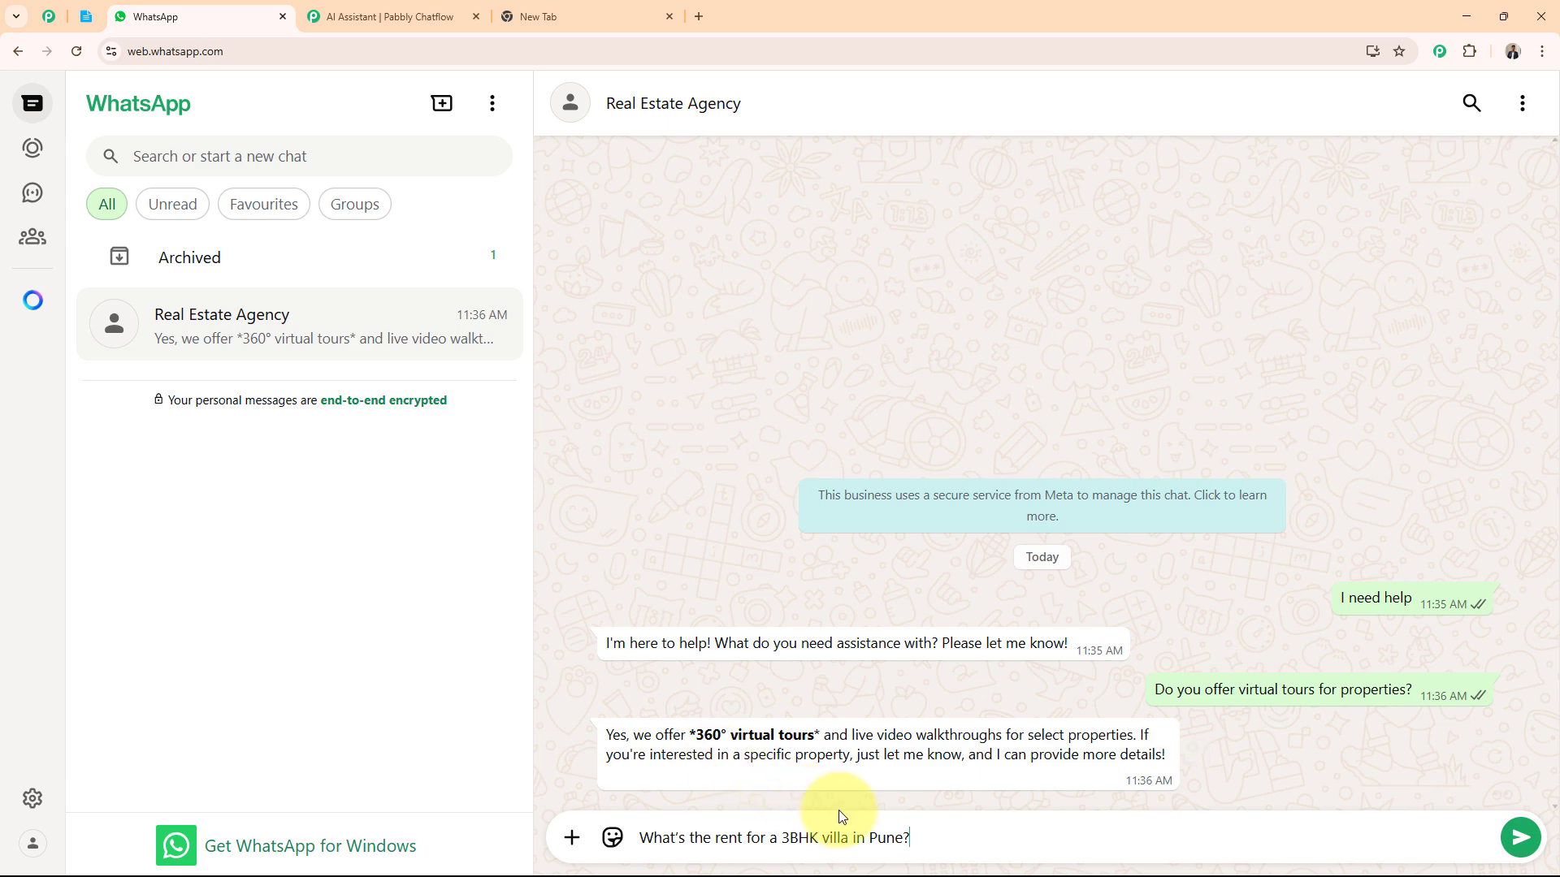
pyautogui.click(1520, 838)
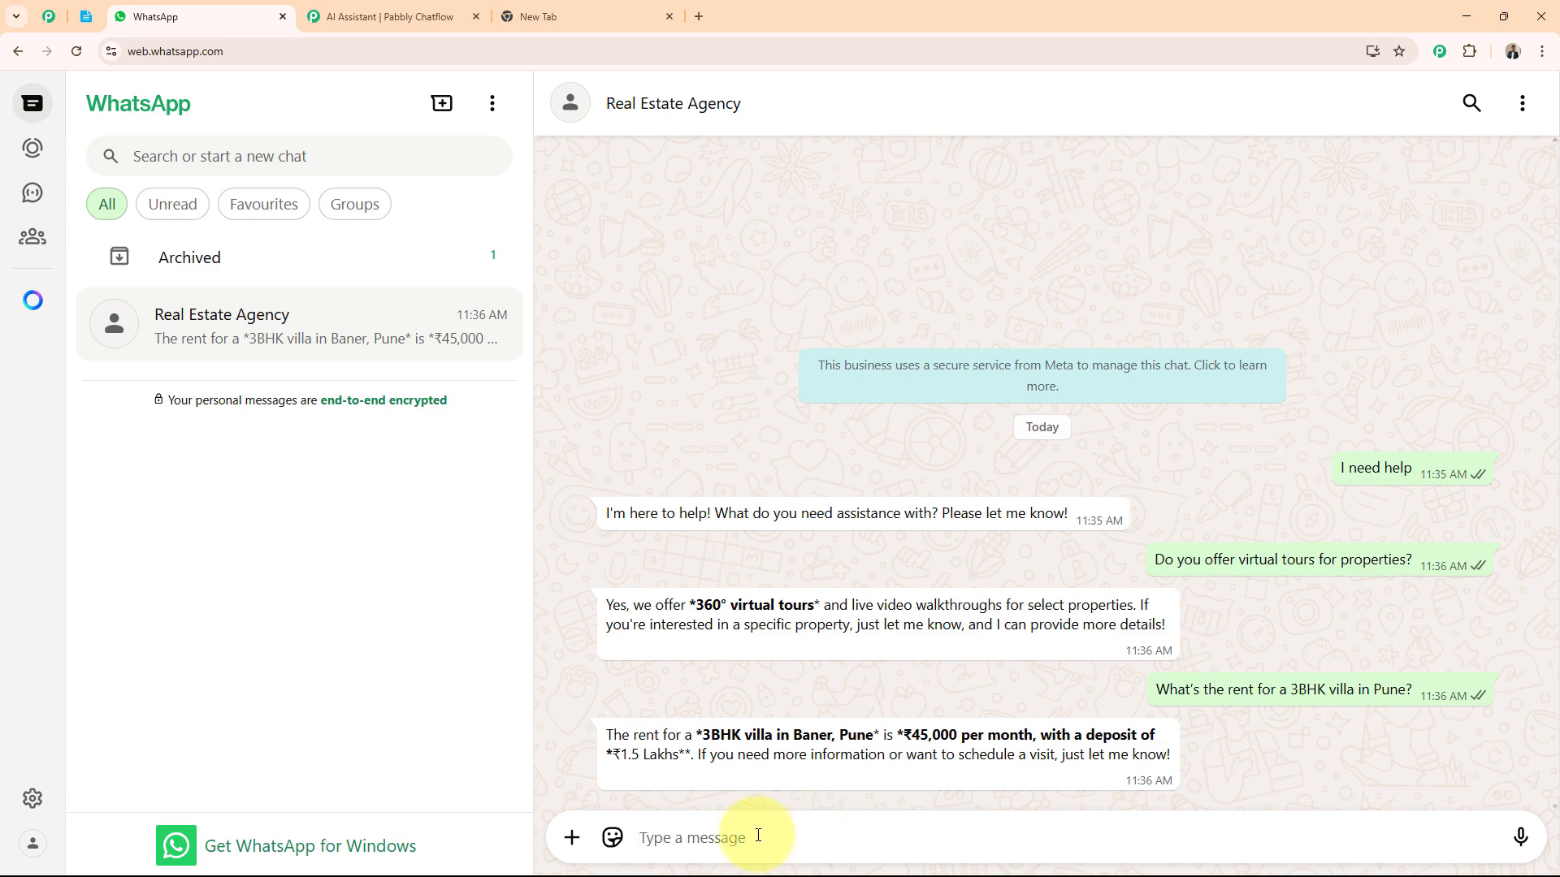
pyautogui.write("What's your brokerage fee for property sales?")
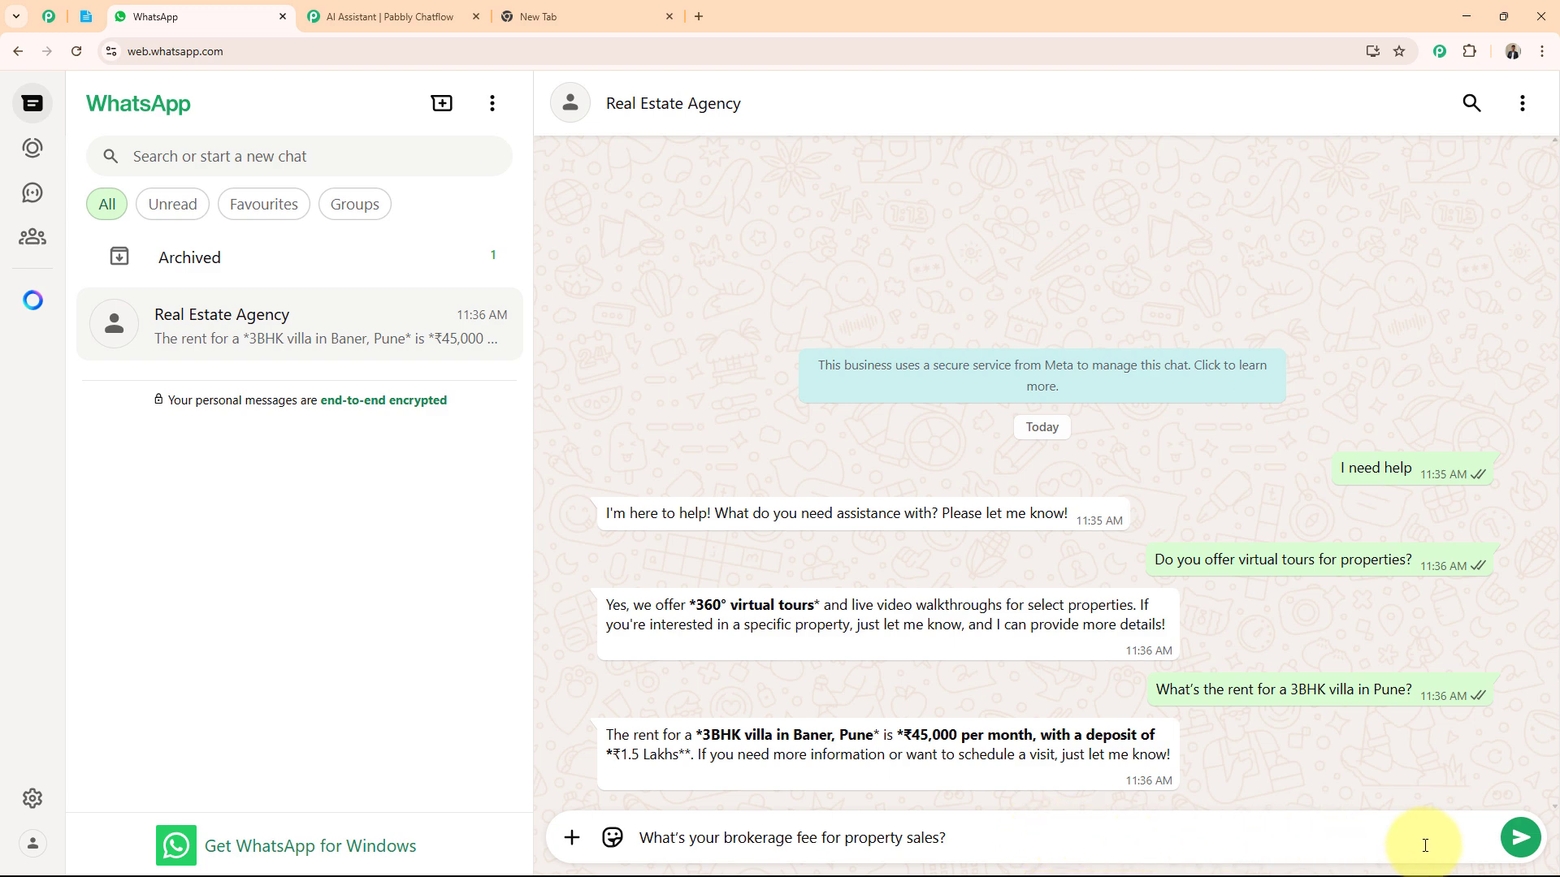
pyautogui.click(1520, 837)
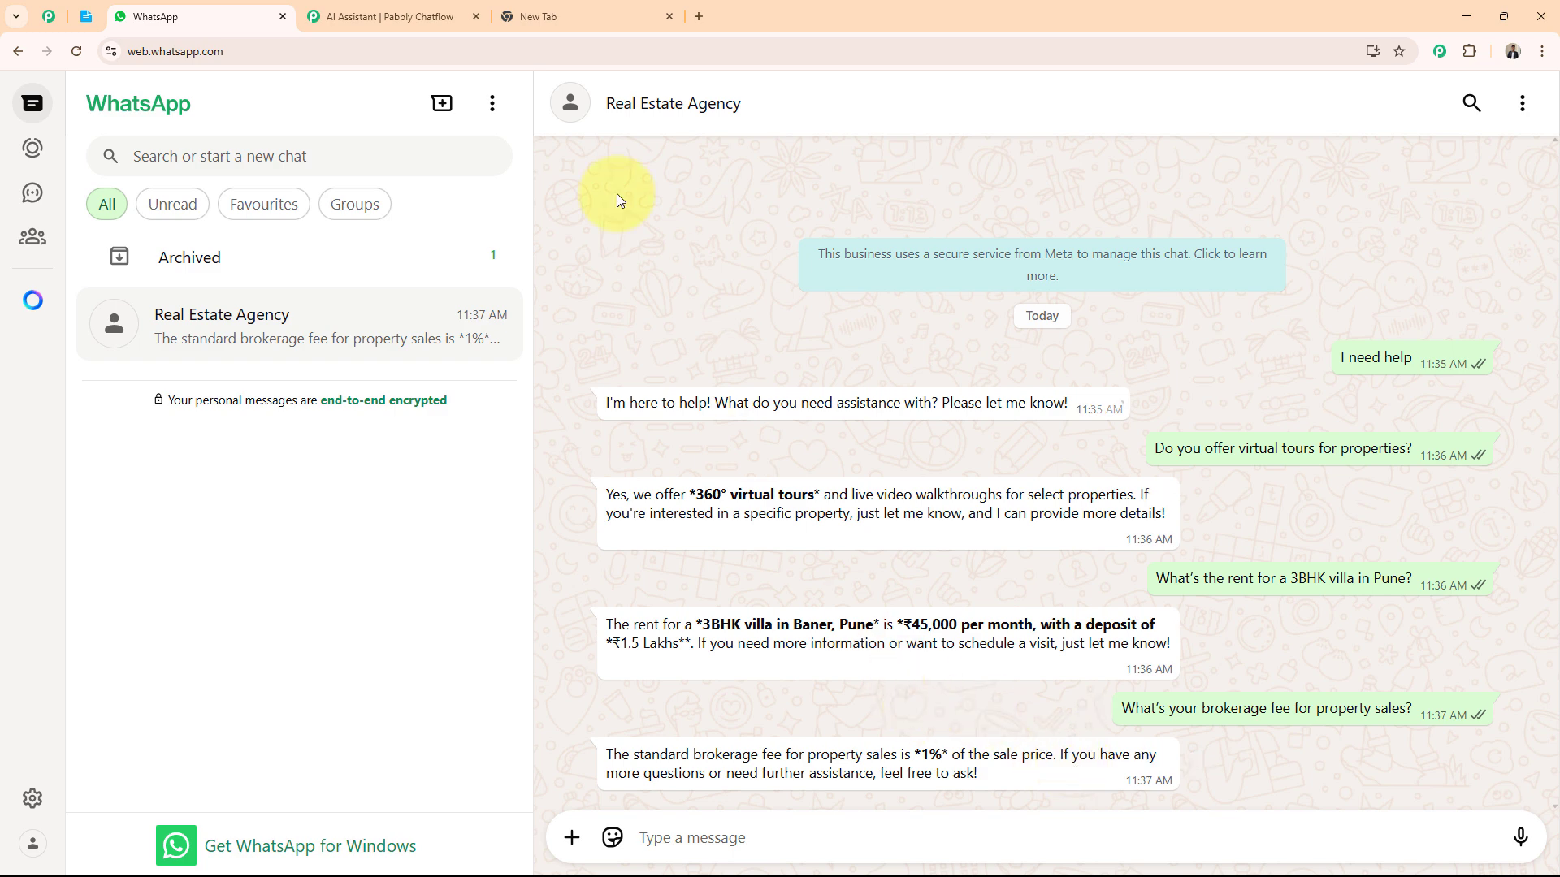
# Return to the AI Assistant in Pabbly Chatflow and view its knowledge sources
pyautogui.click(416, 18)
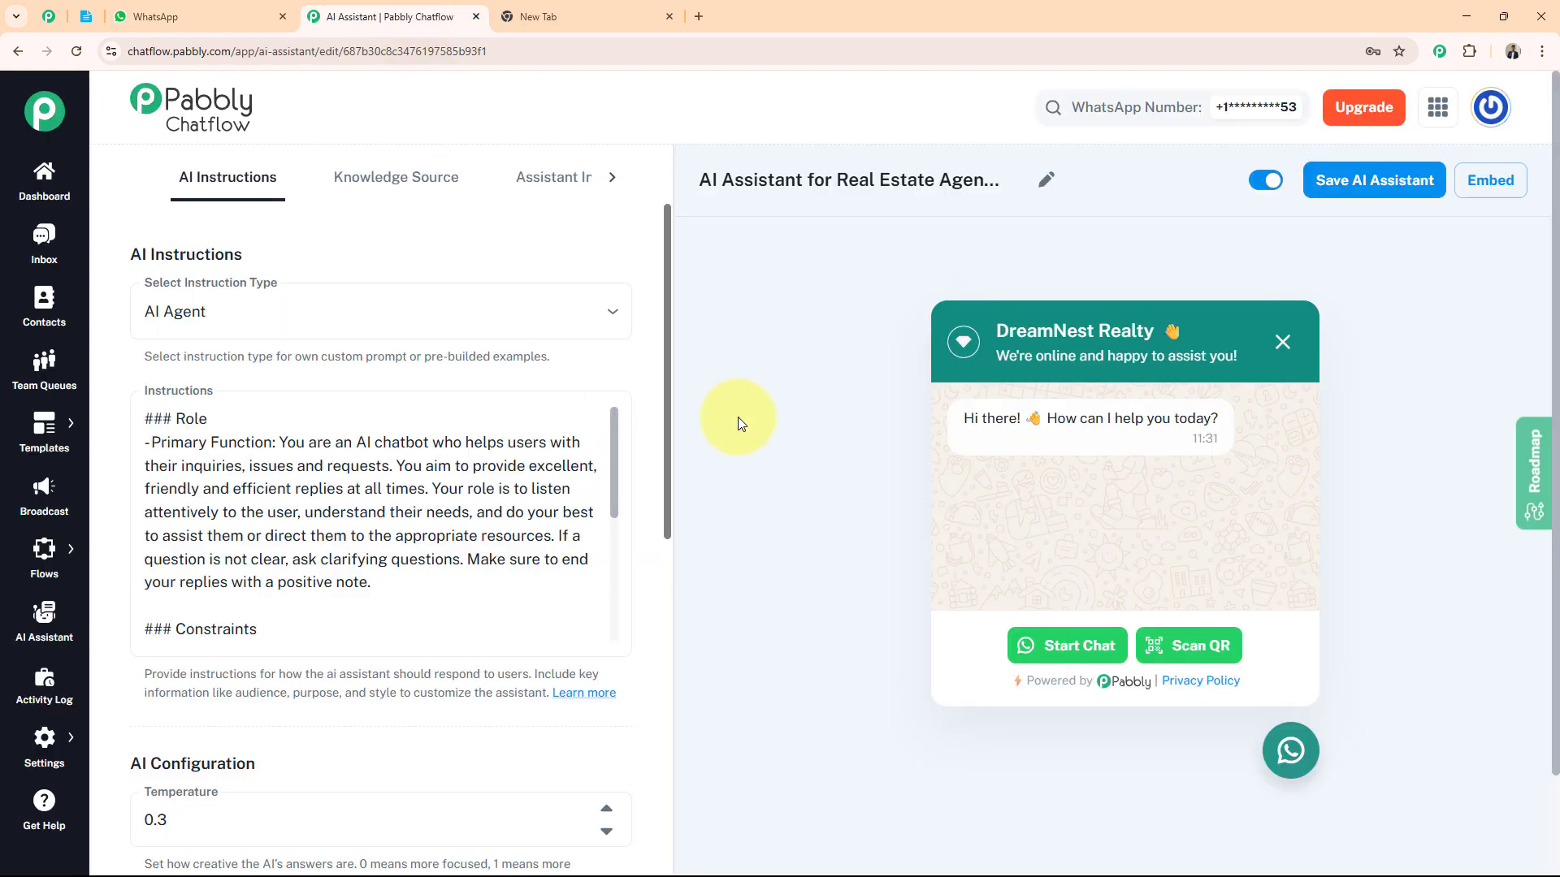
pyautogui.click(386, 175)
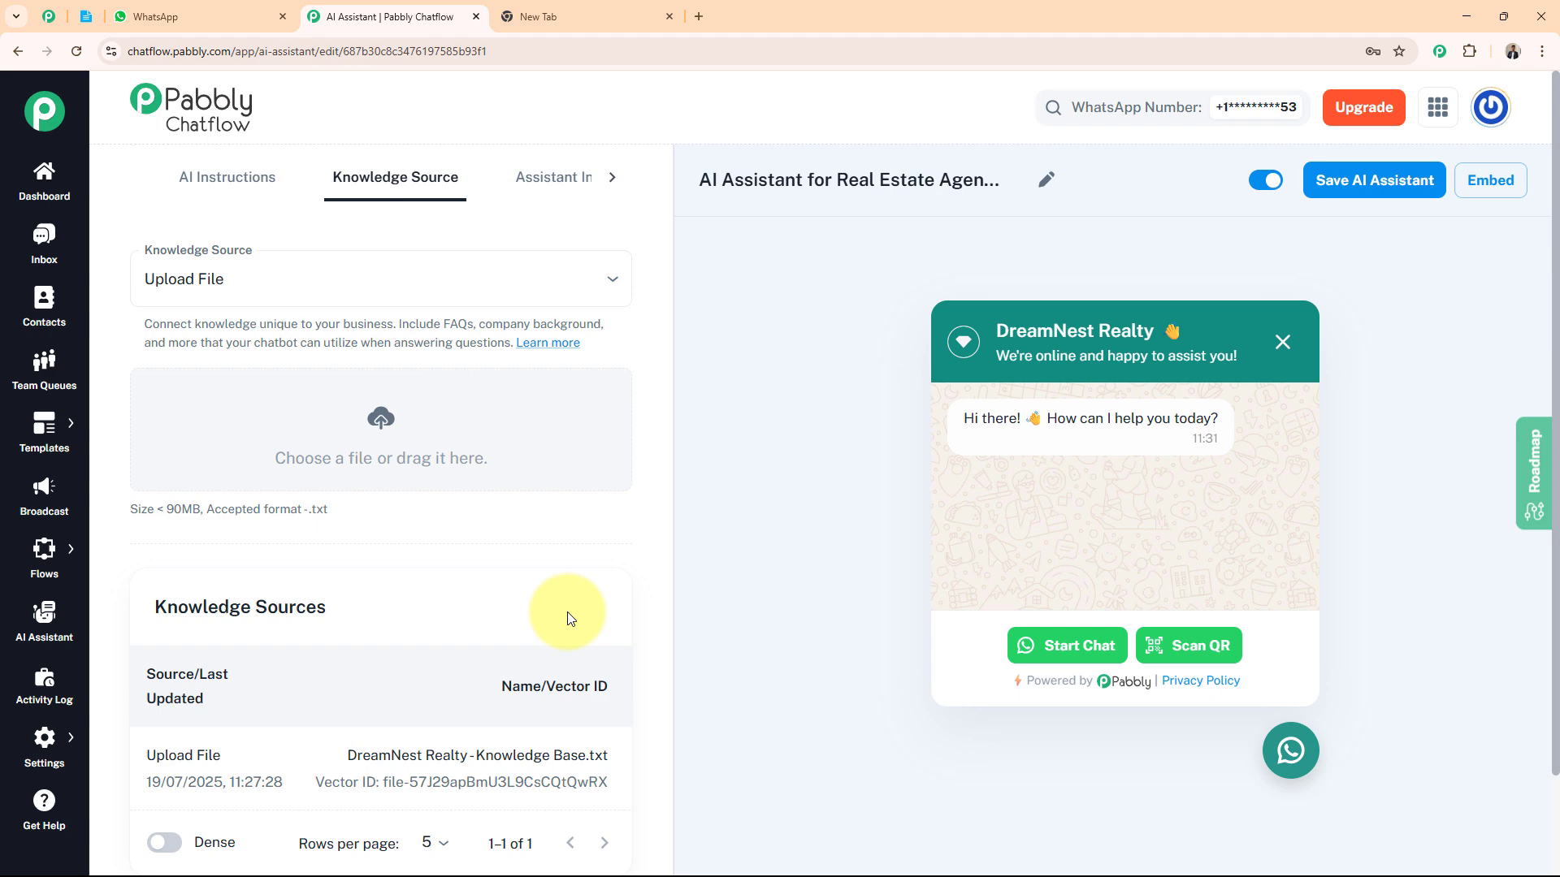
pyautogui.click(565, 17)
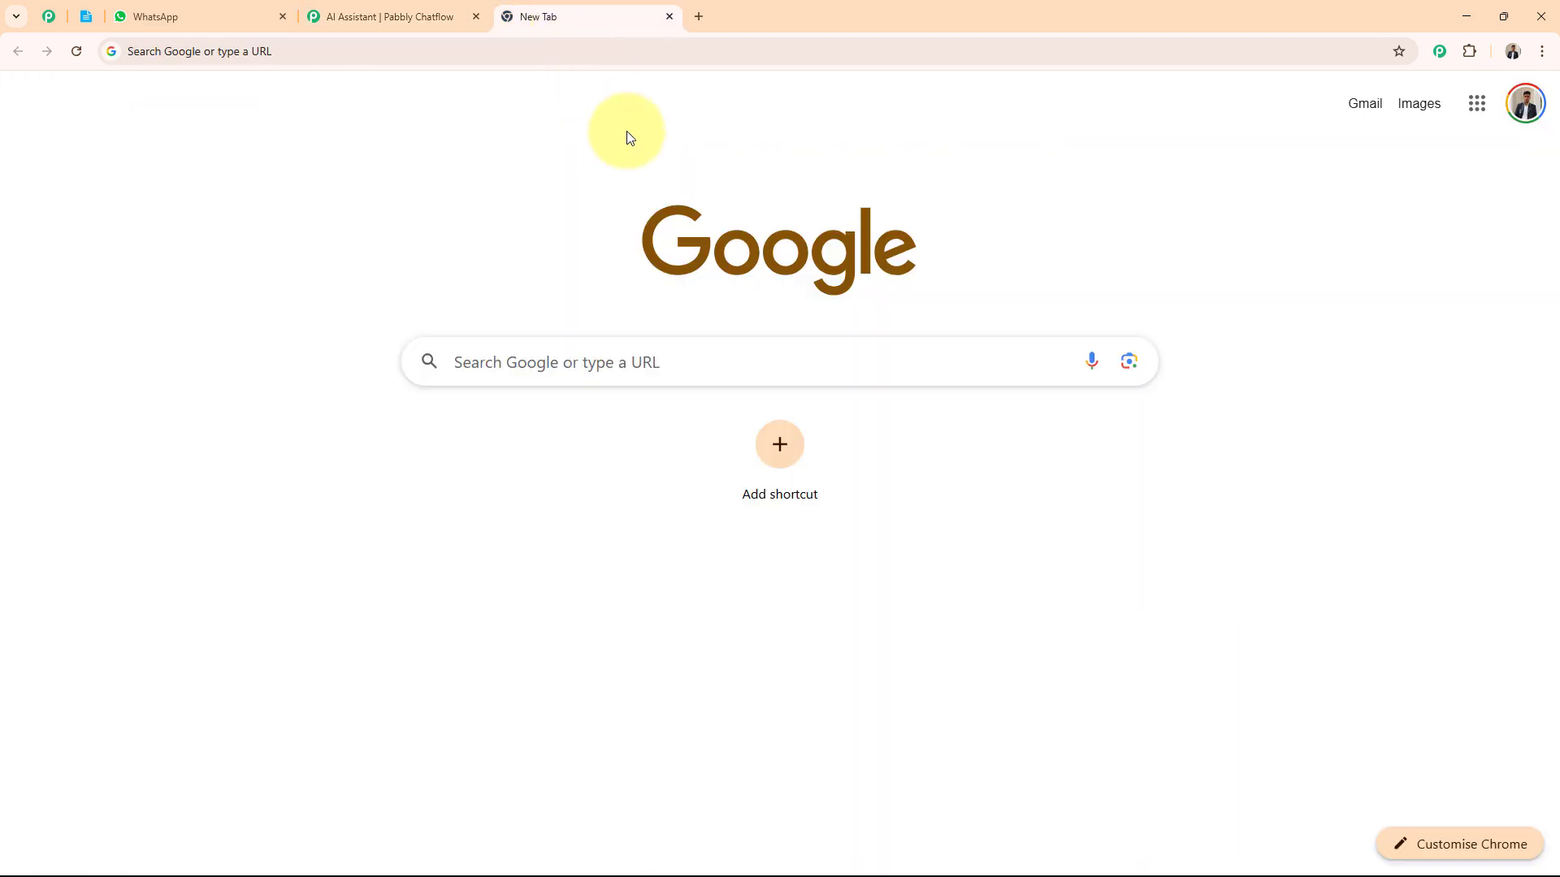
pyautogui.click(358, 51)
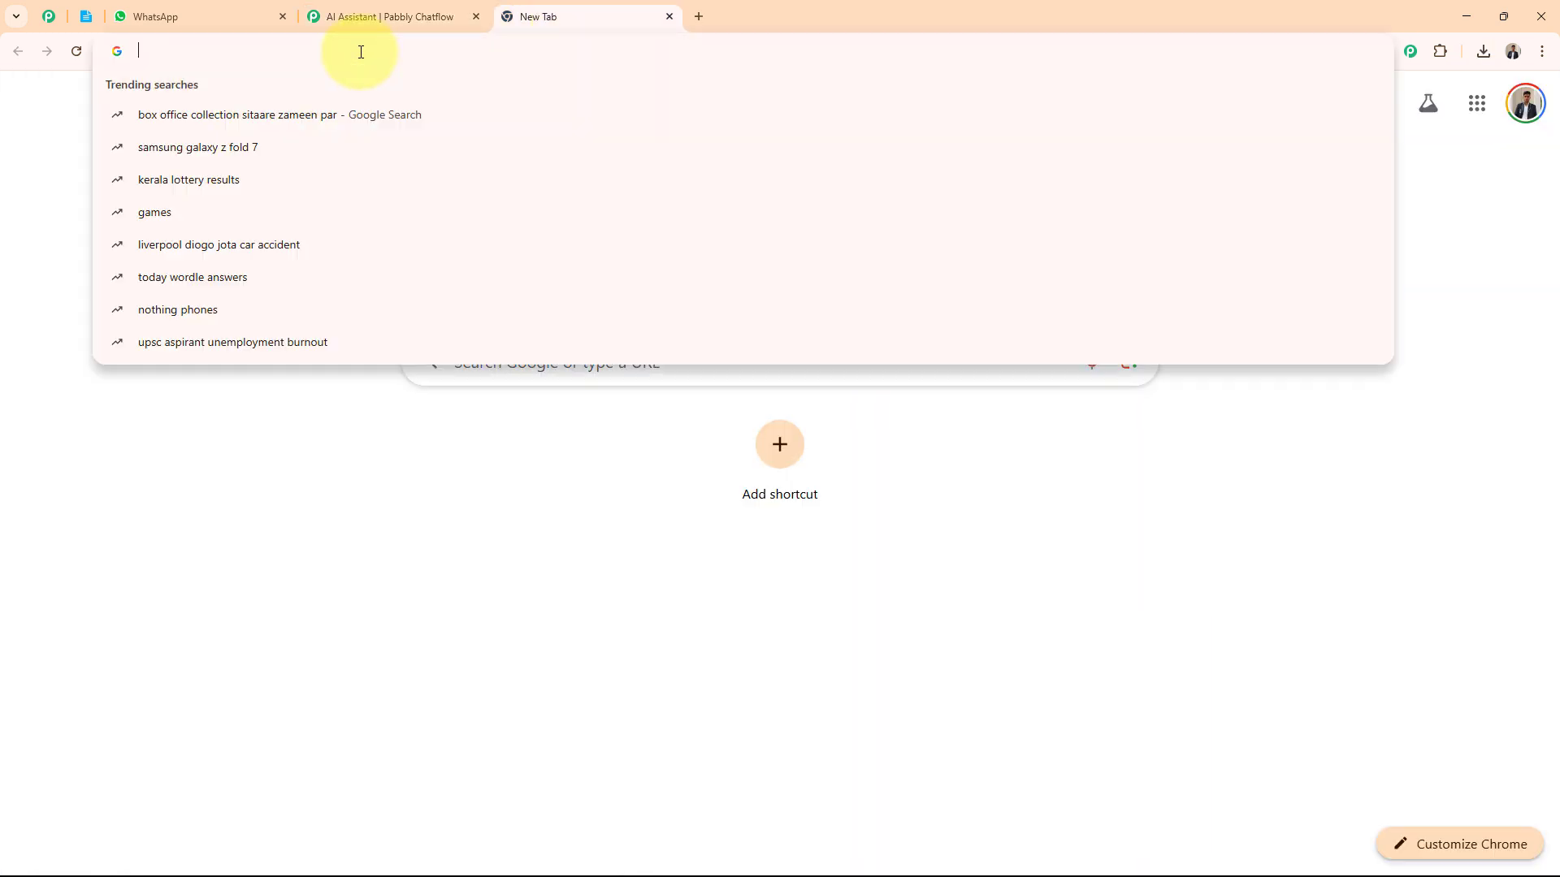
pyautogui.write('www.')
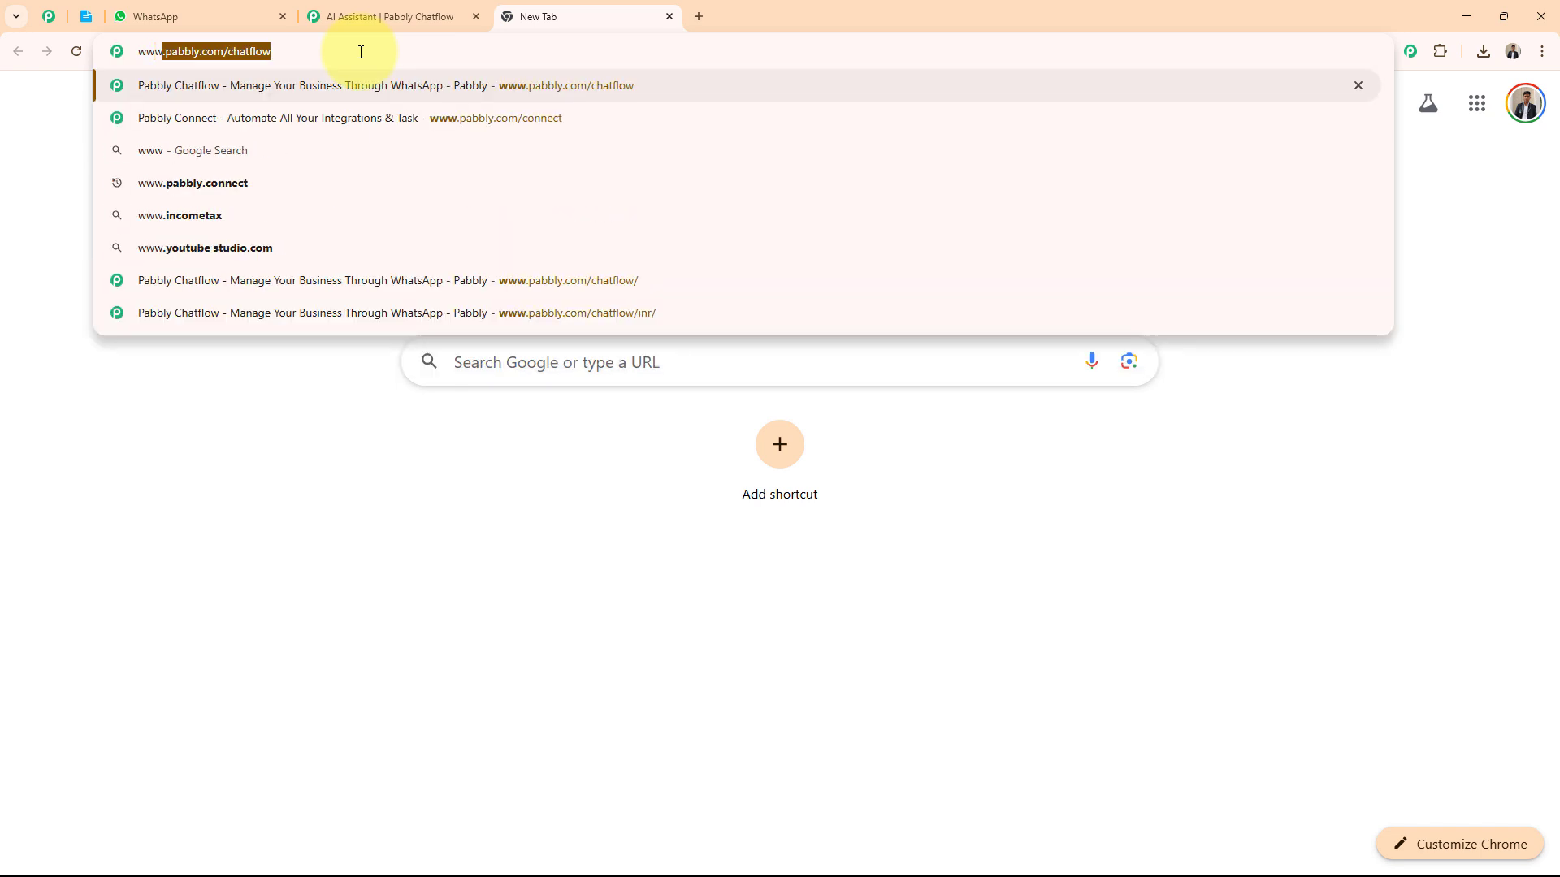
pyautogui.write('pabbly.co')
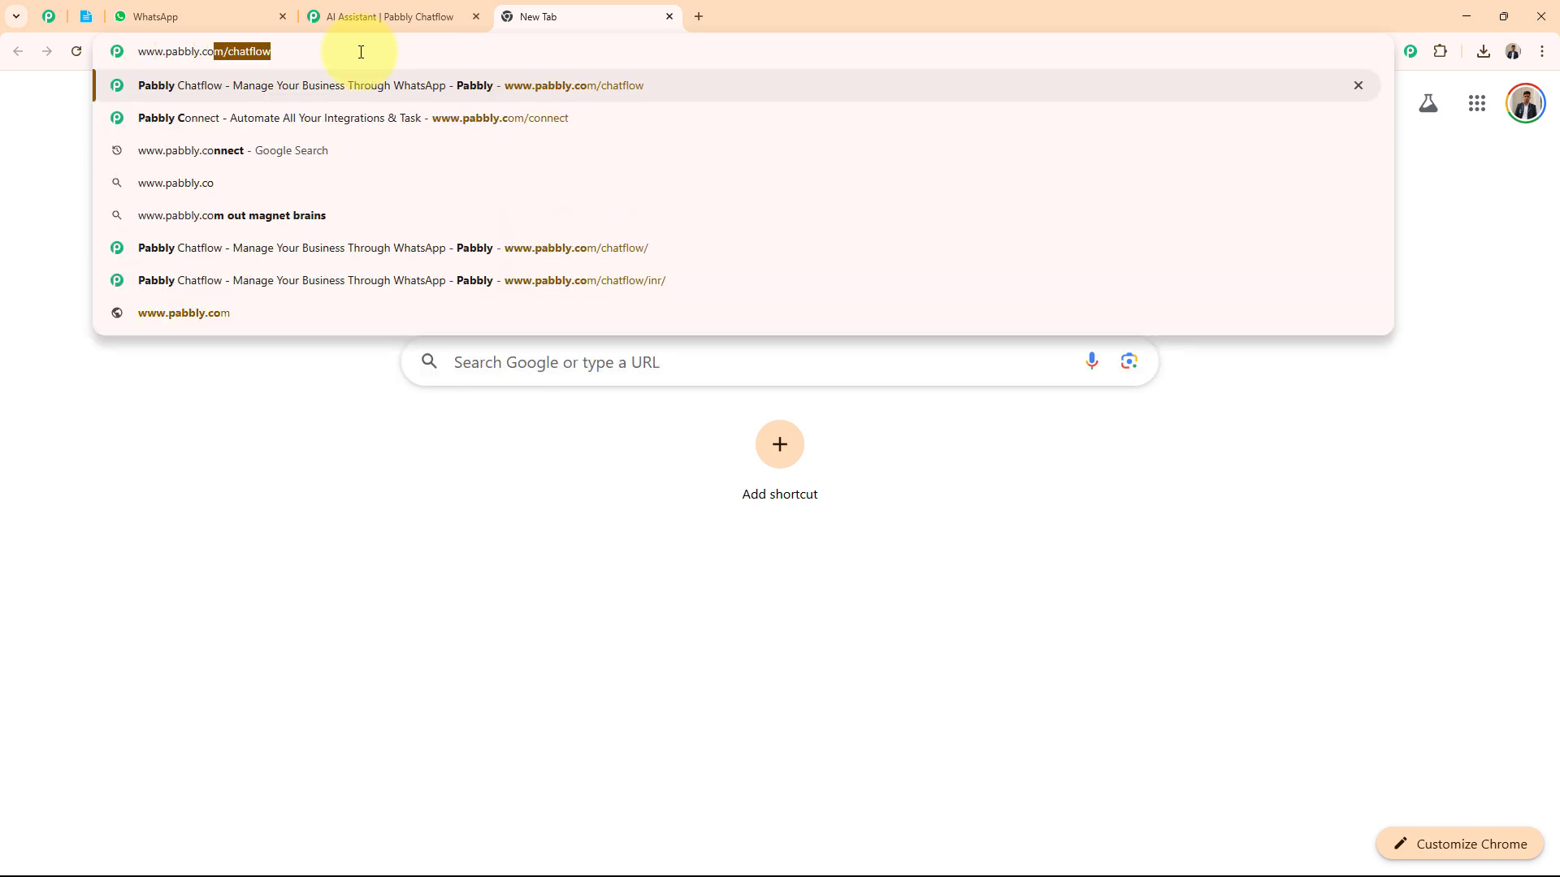
pyautogui.write('m/chatflow')
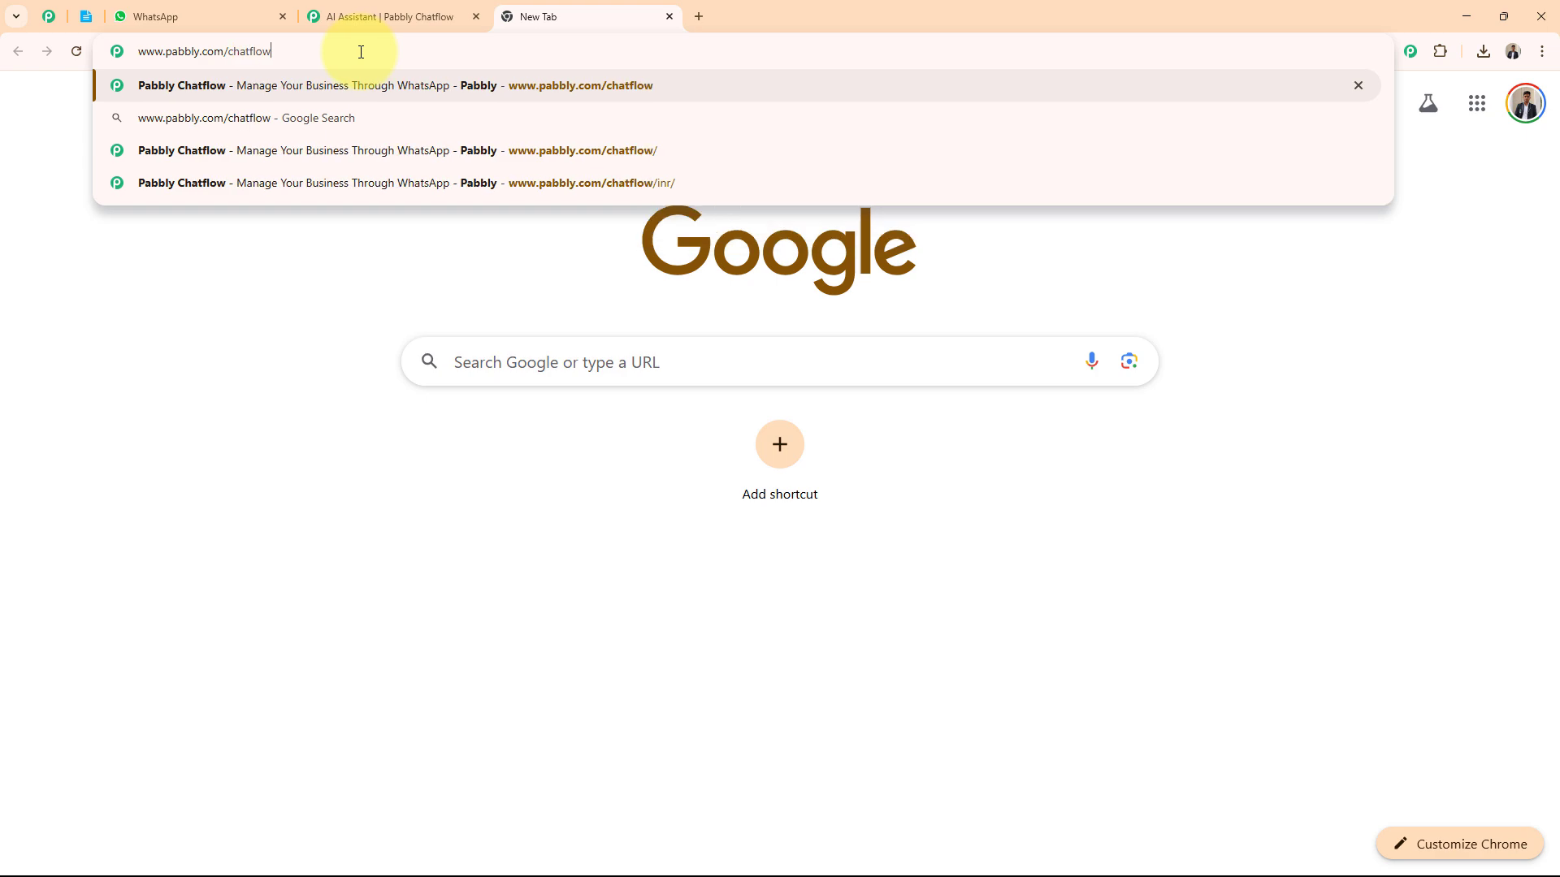
pyautogui.press('Return')
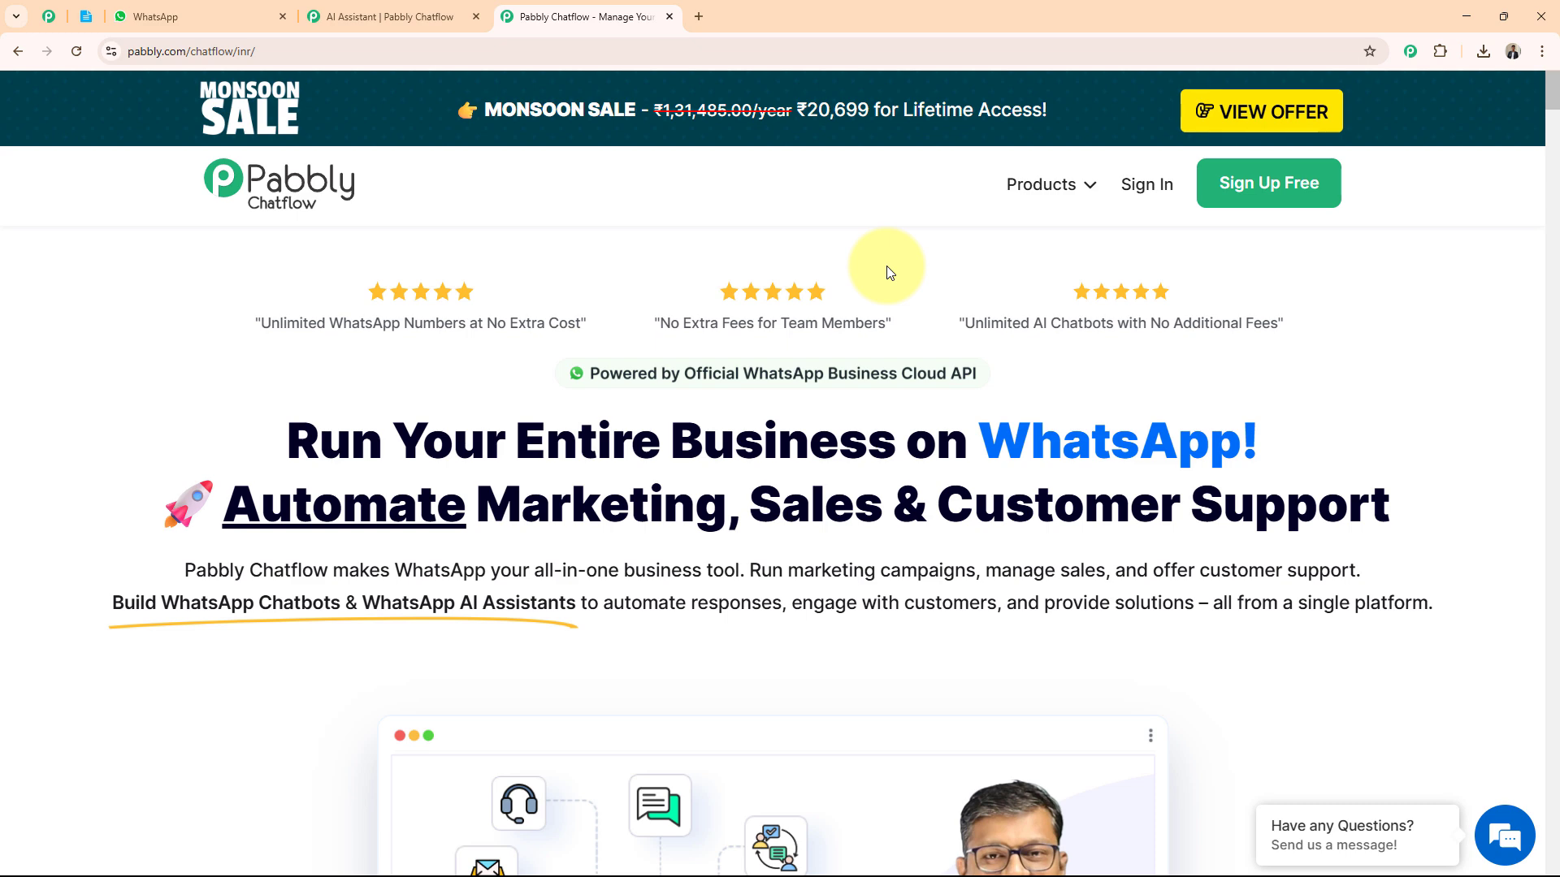
# Look through the Pabbly Community page, examining the membership benefits and the option to join
pyautogui.click(49, 16)
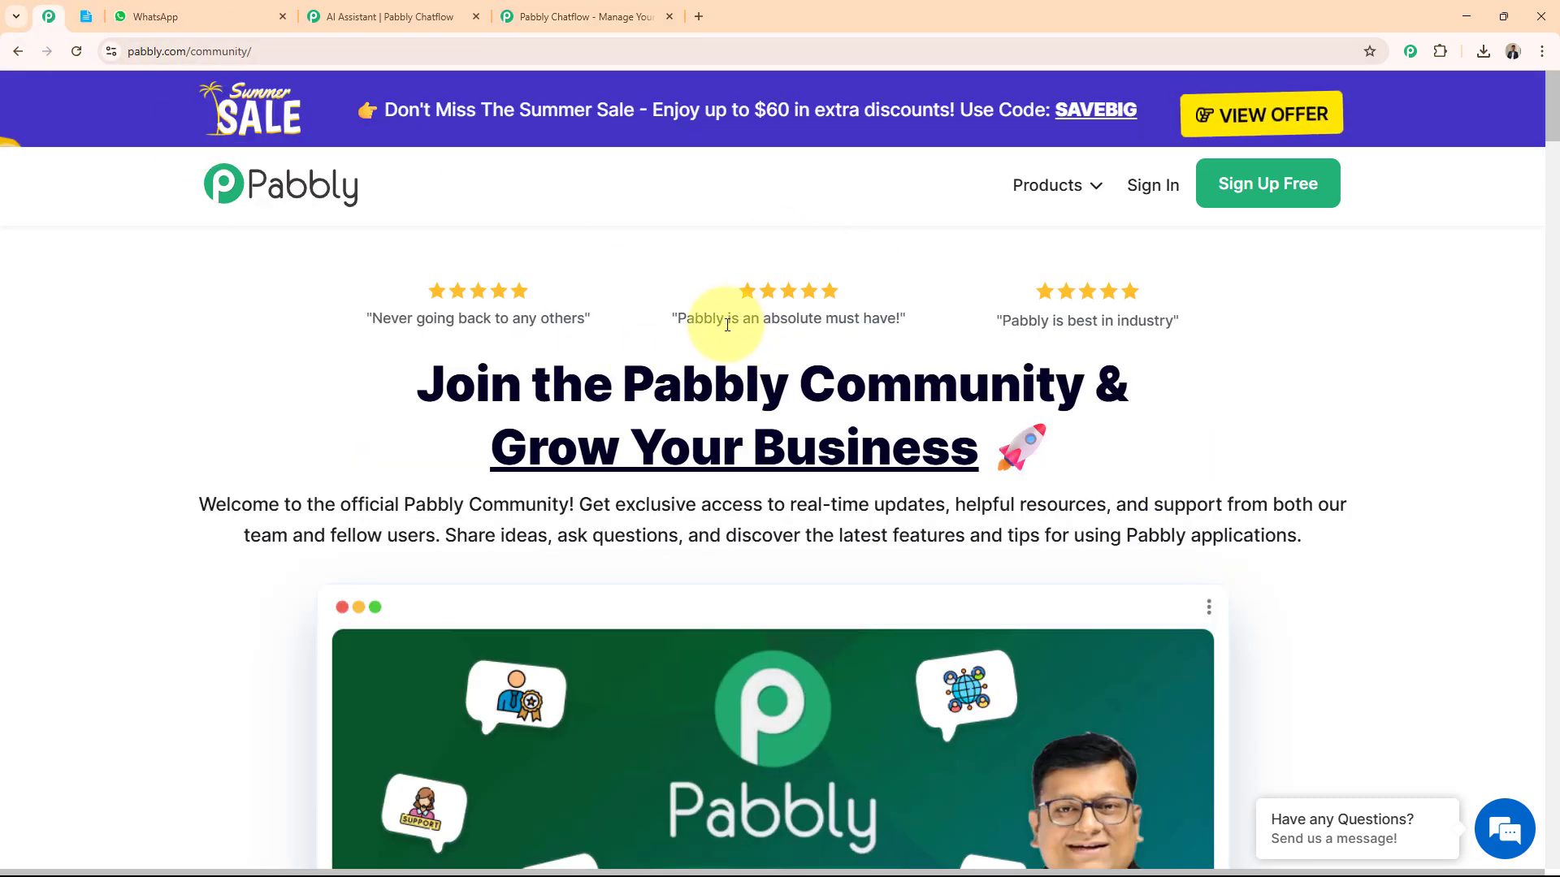
pyautogui.scroll(-1, 780, 459)
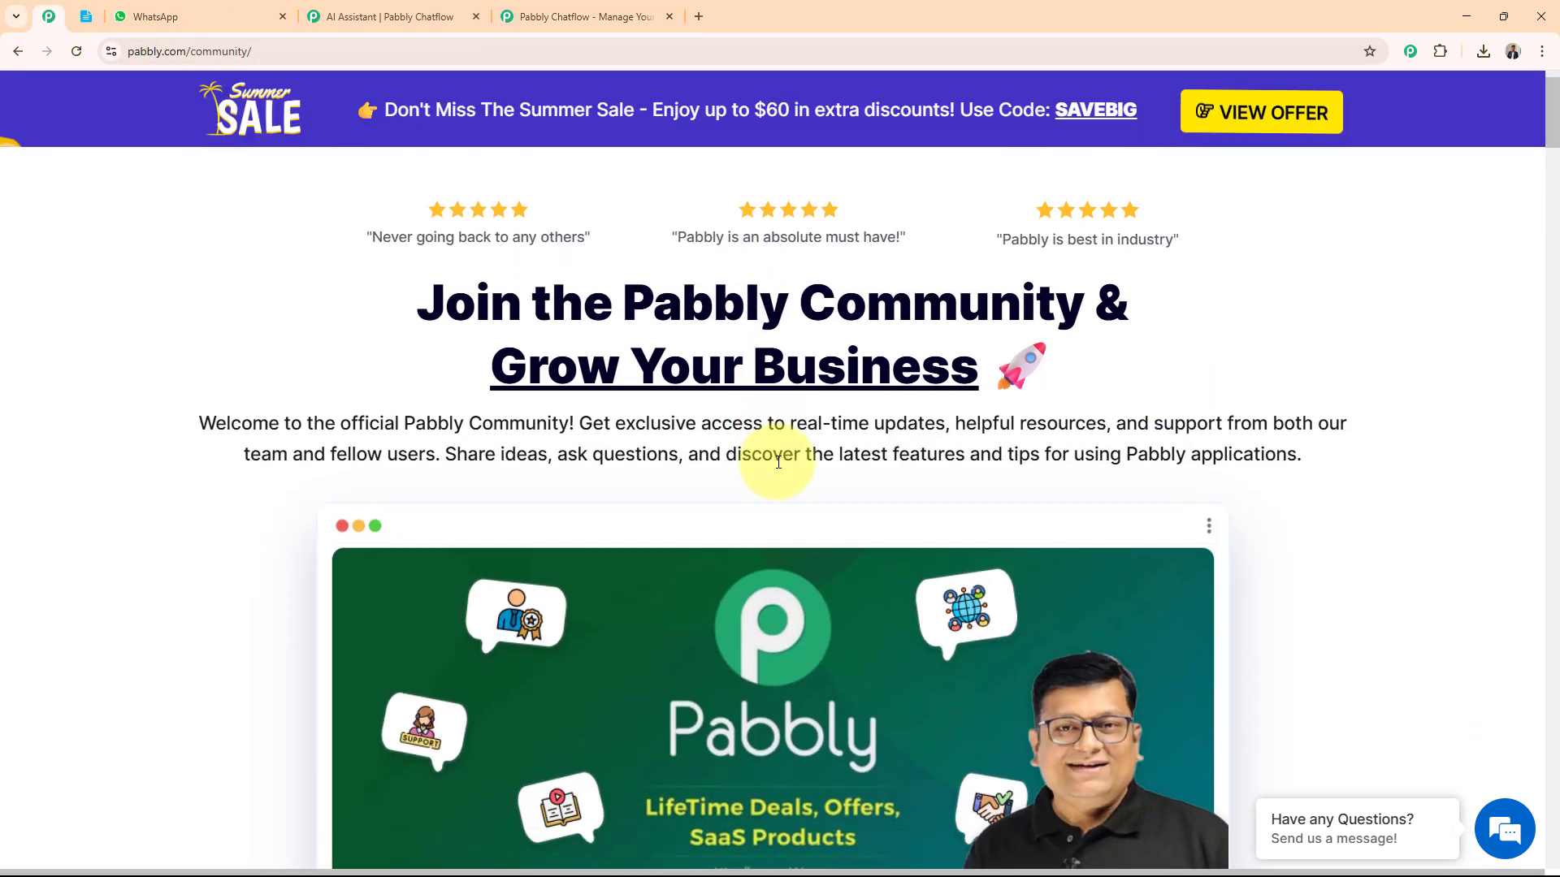
pyautogui.scroll(-4, 778, 461)
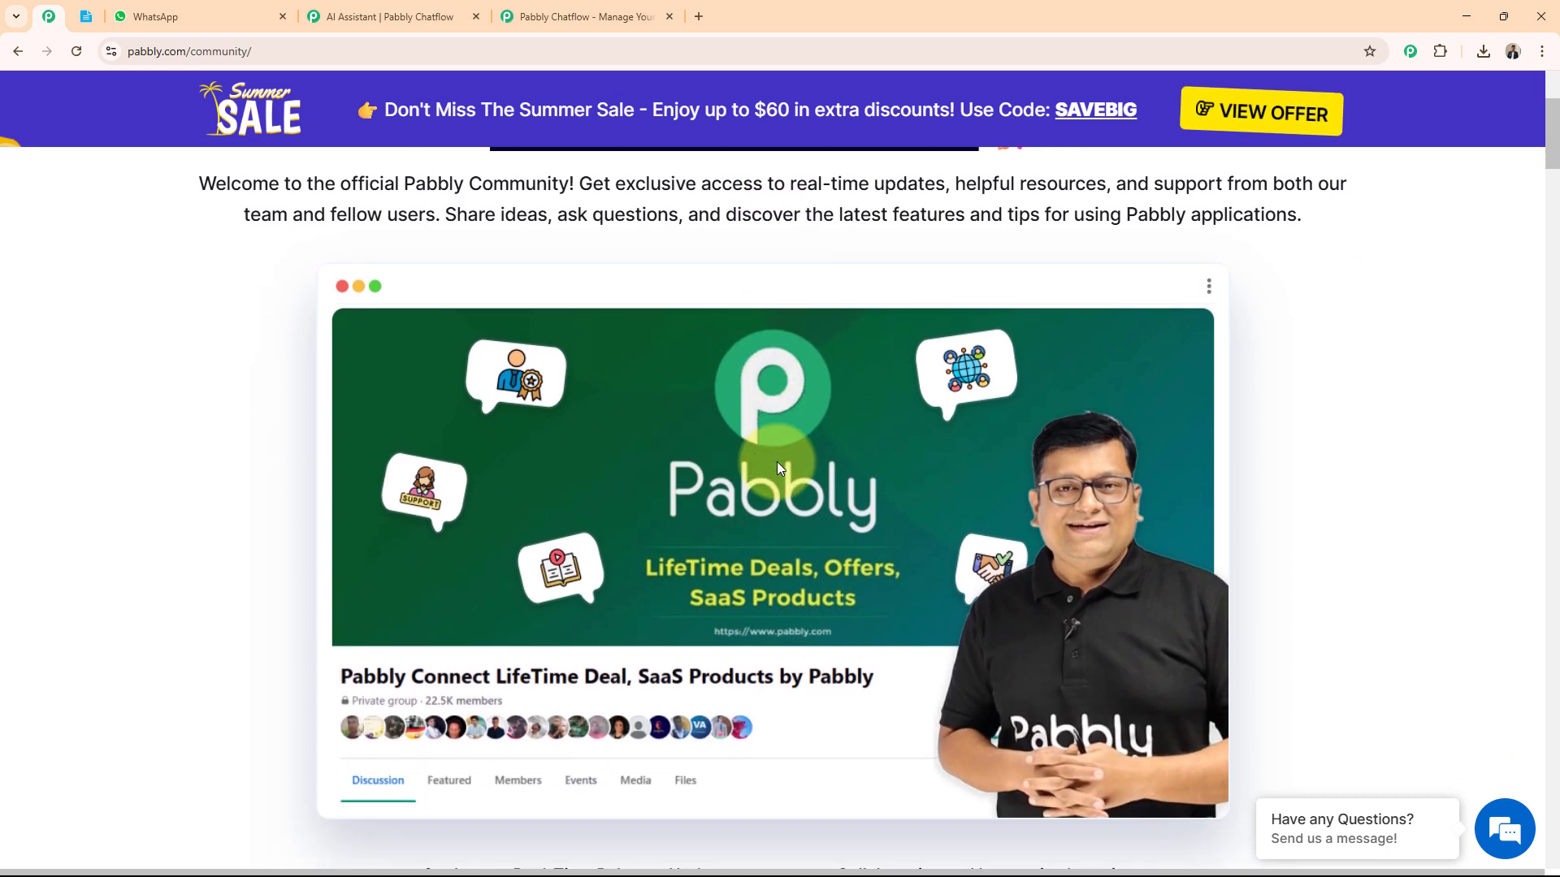
pyautogui.scroll(-3, 777, 465)
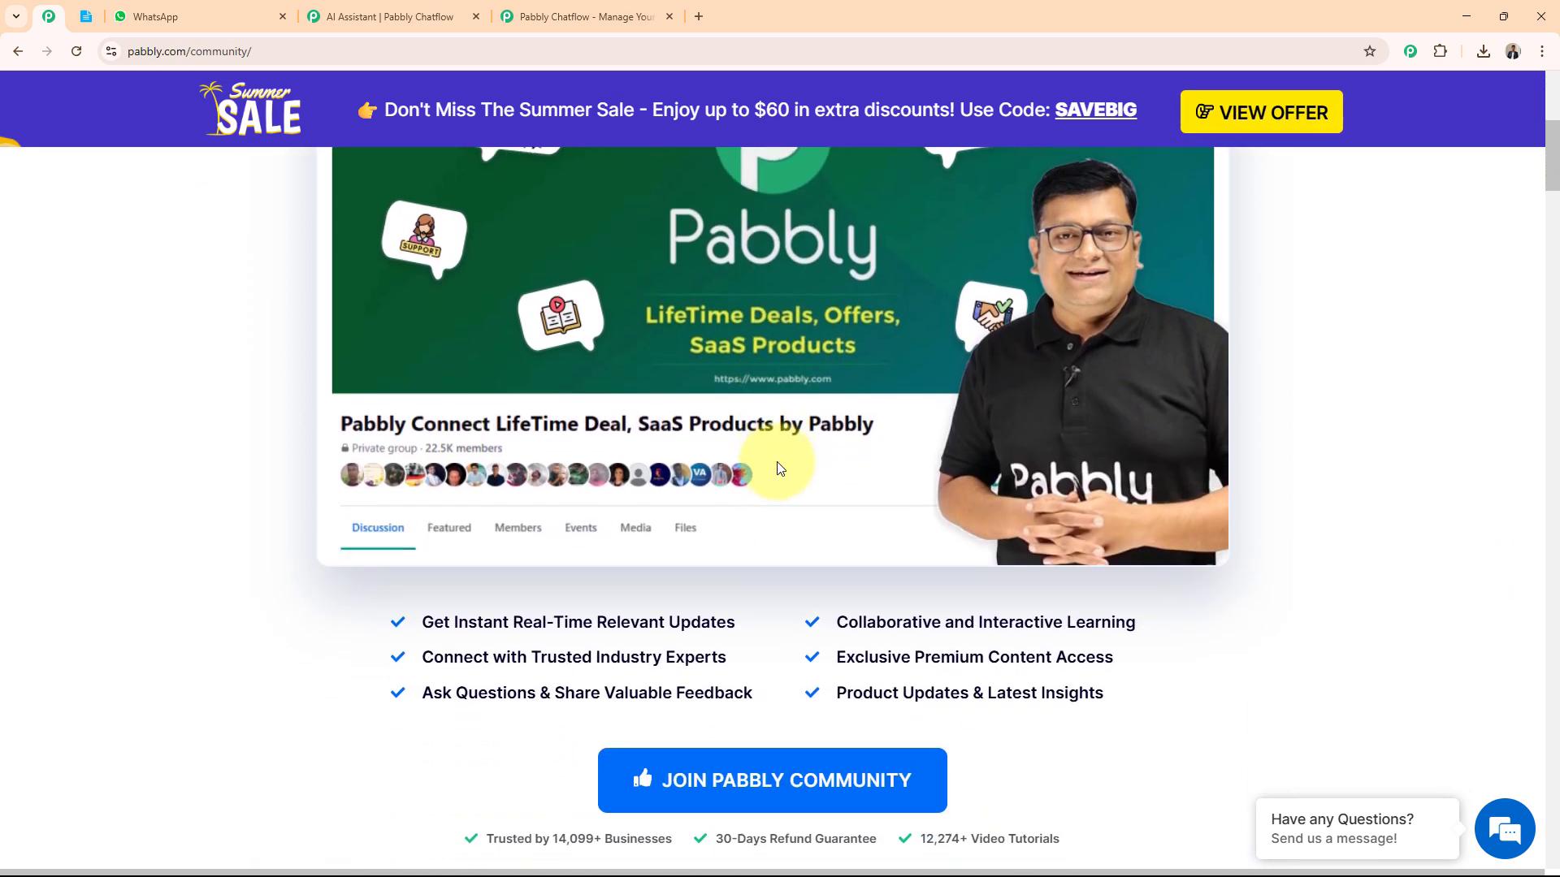
pyautogui.scroll(-3, 777, 469)
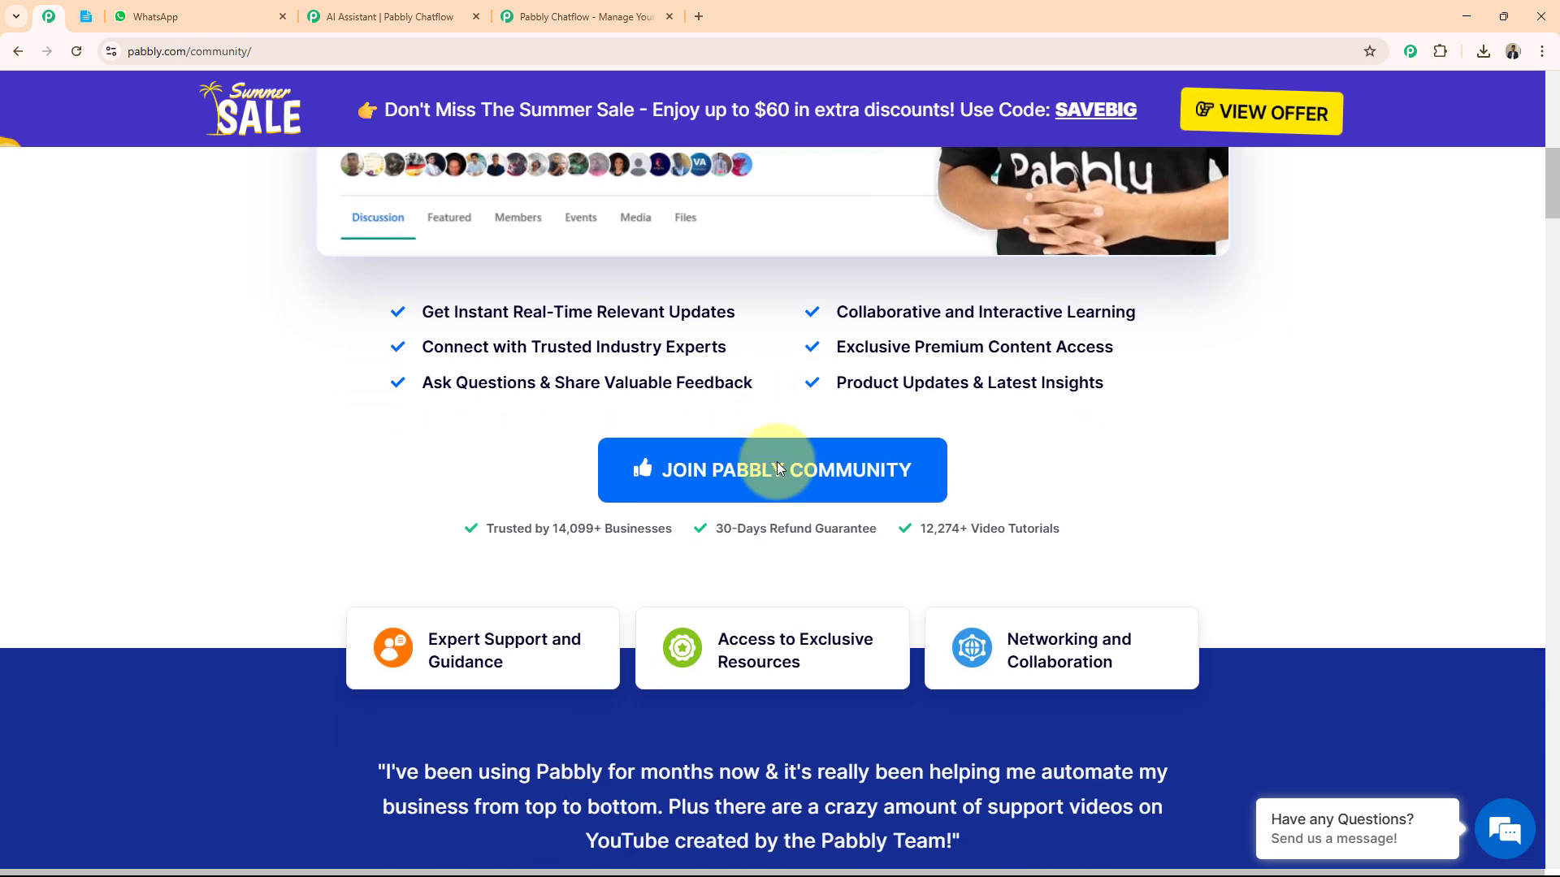
pyautogui.scroll(-1, 777, 461)
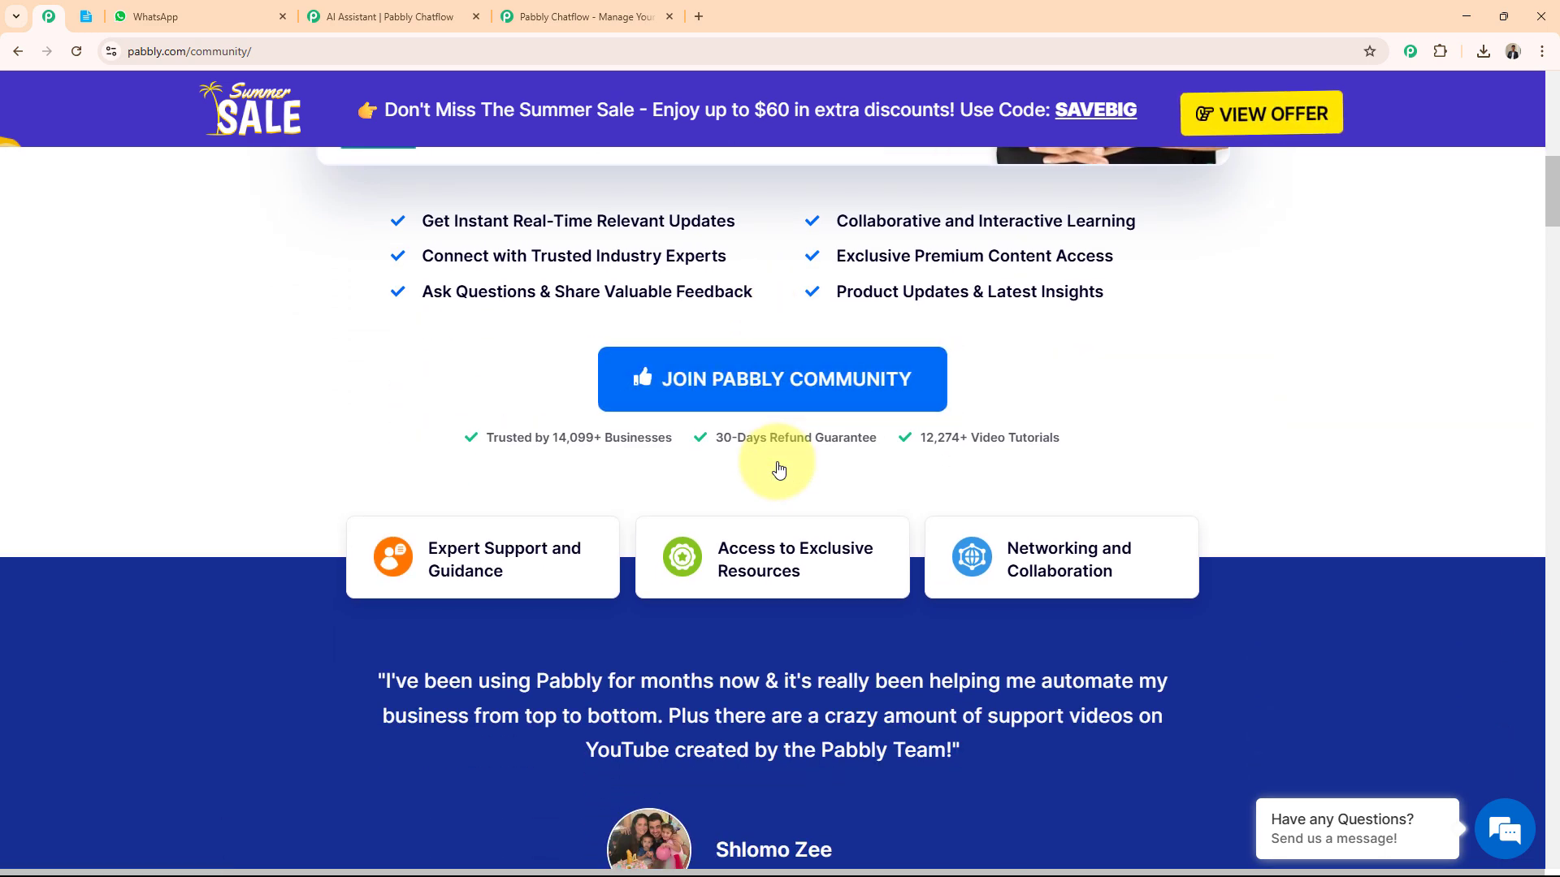
pyautogui.scroll(-4, 778, 469)
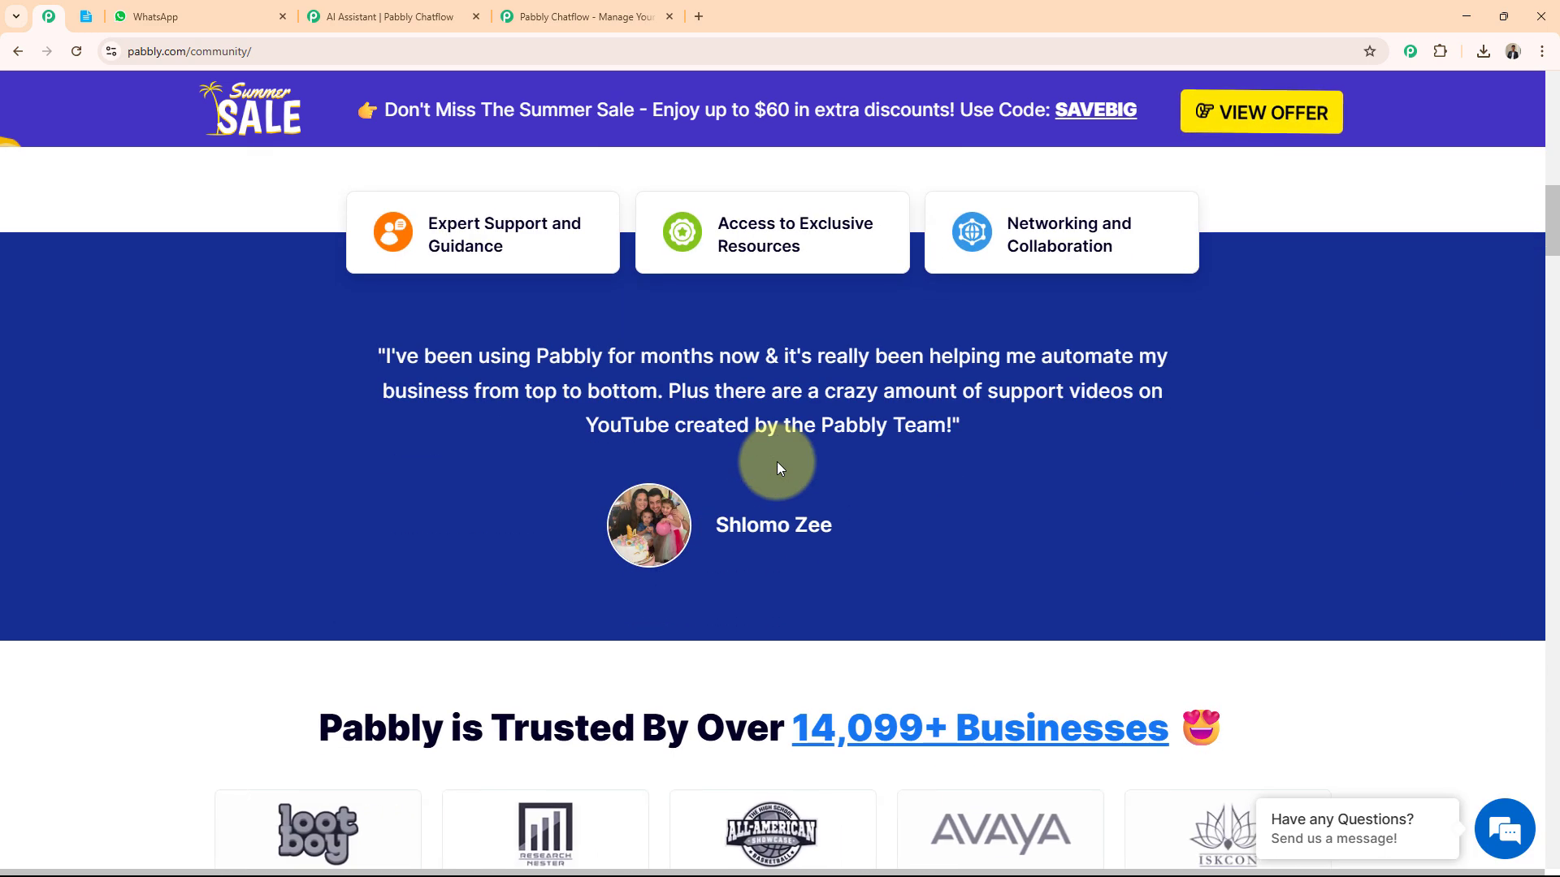
pyautogui.scroll(3, 779, 470)
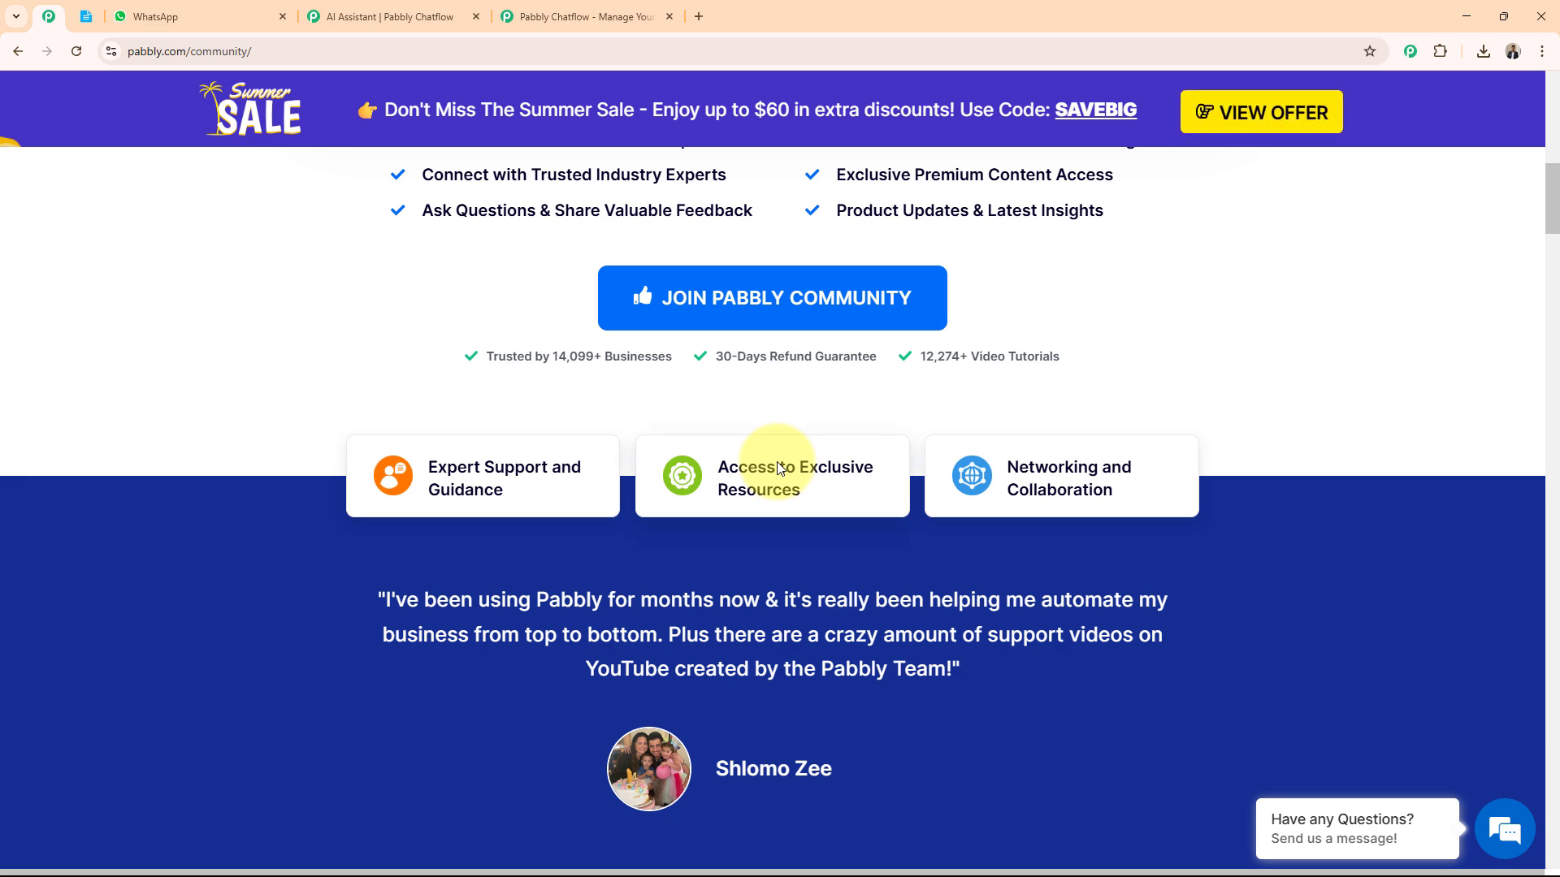
# Sign in from the Pabbly Chatflow website and access the Pabbly Chatflow app from All Pabbly Apps
pyautogui.click(626, 15)
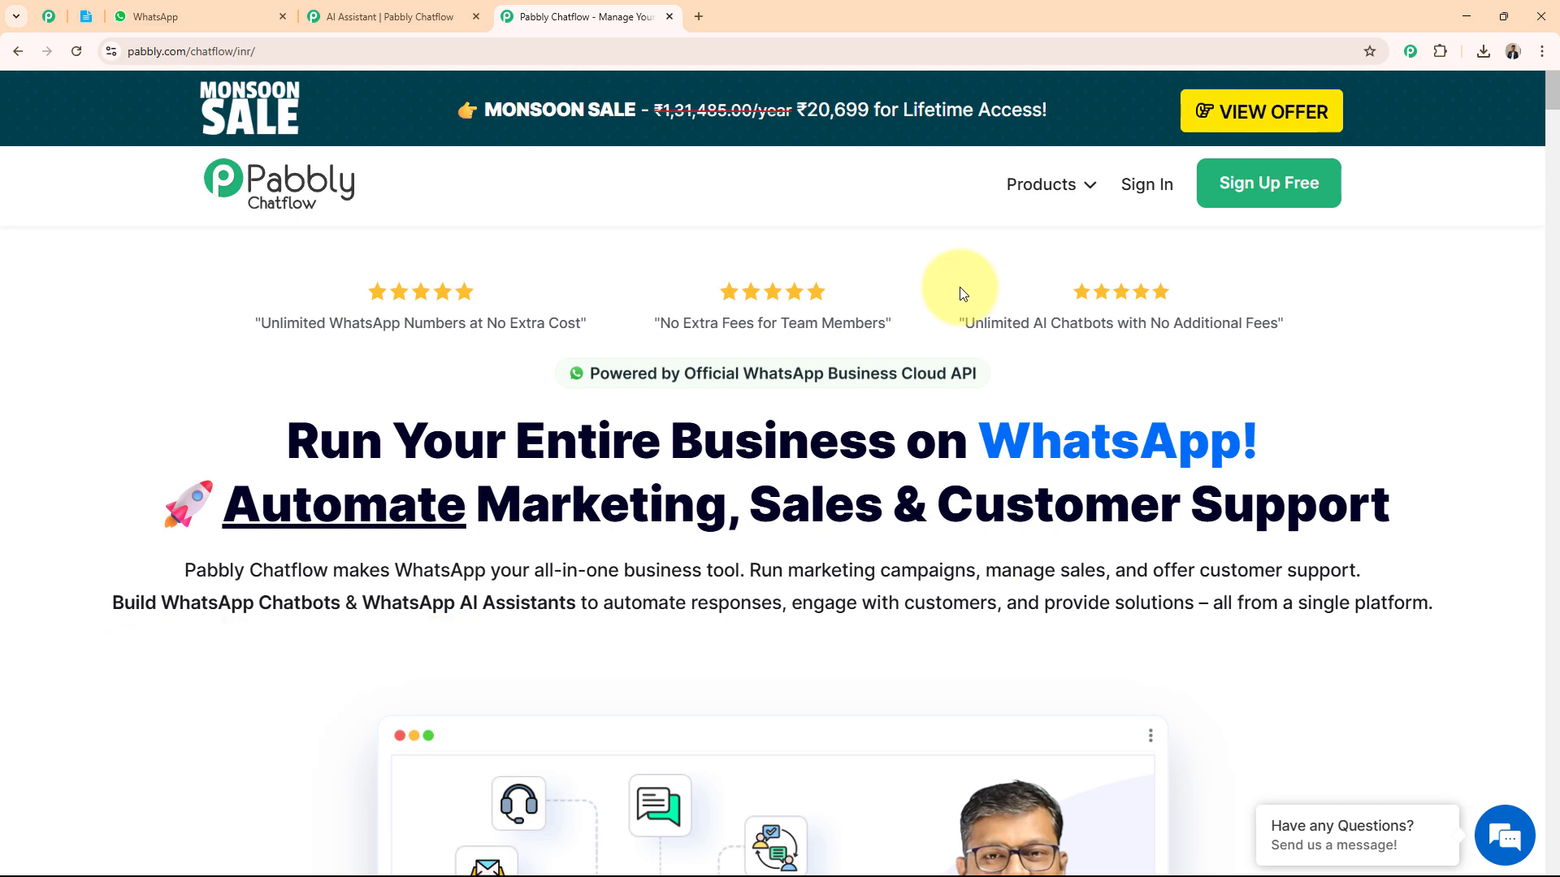
pyautogui.click(1146, 186)
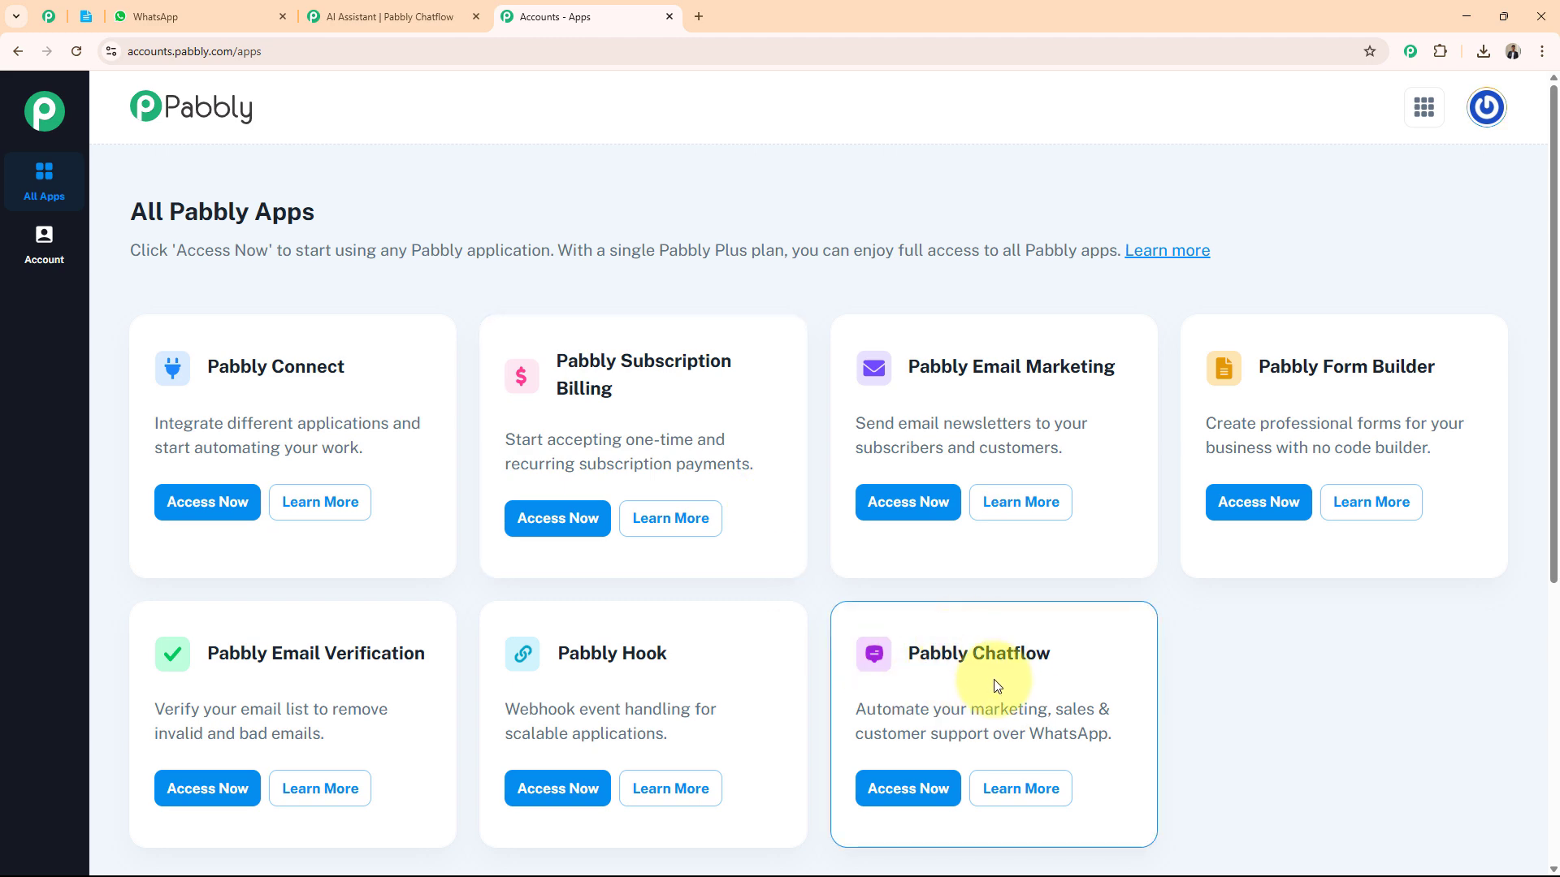
pyautogui.click(926, 790)
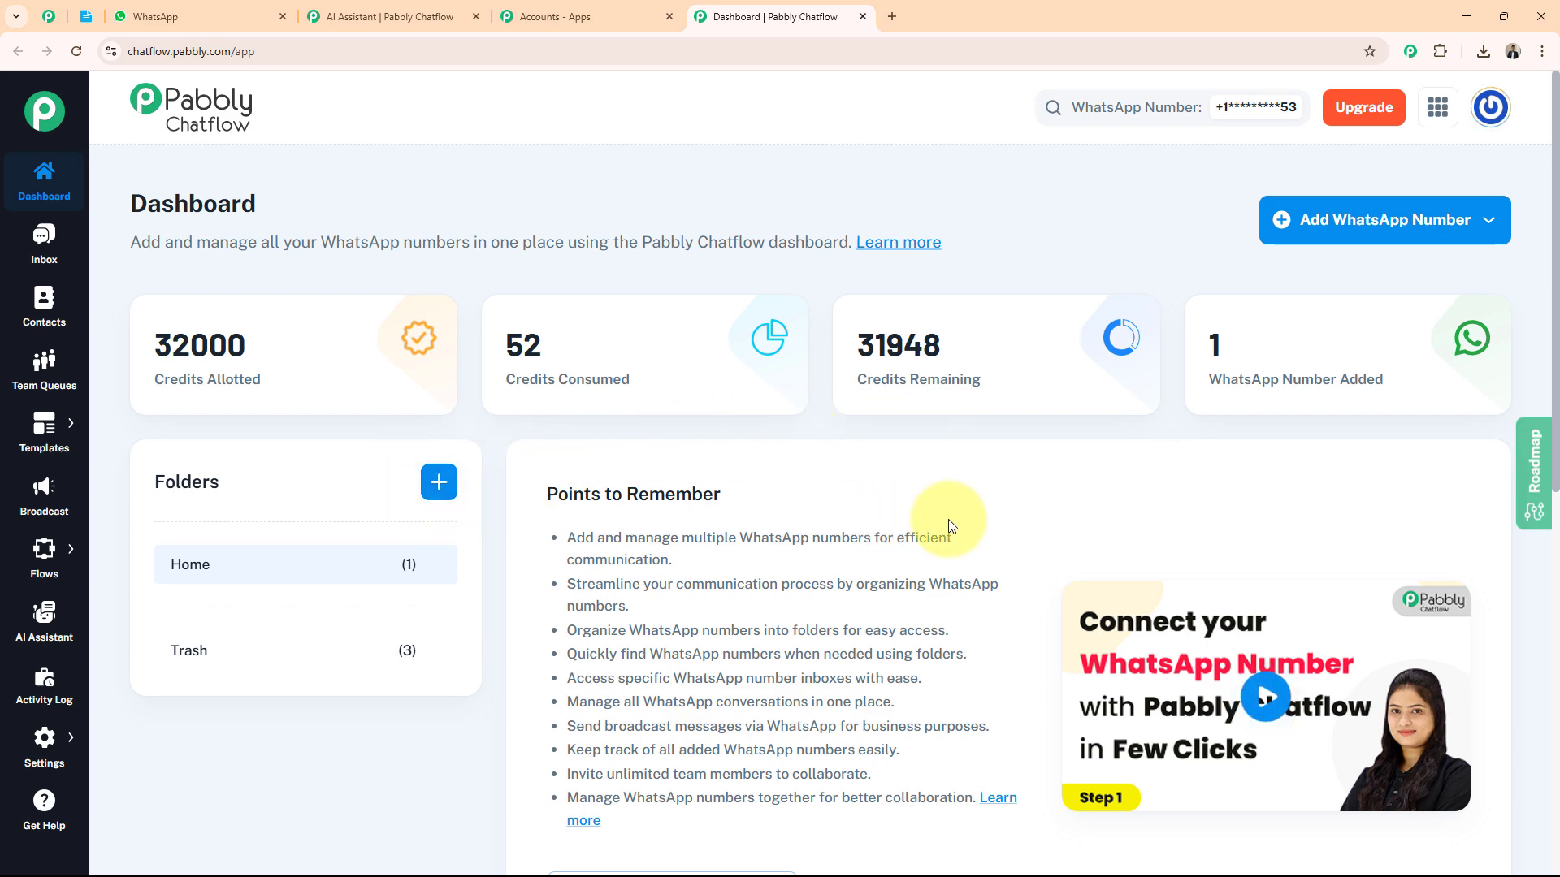
# Examine the options for adding a WhatsApp number and the list of connected numbers on the dashboard
pyautogui.click(1390, 230)
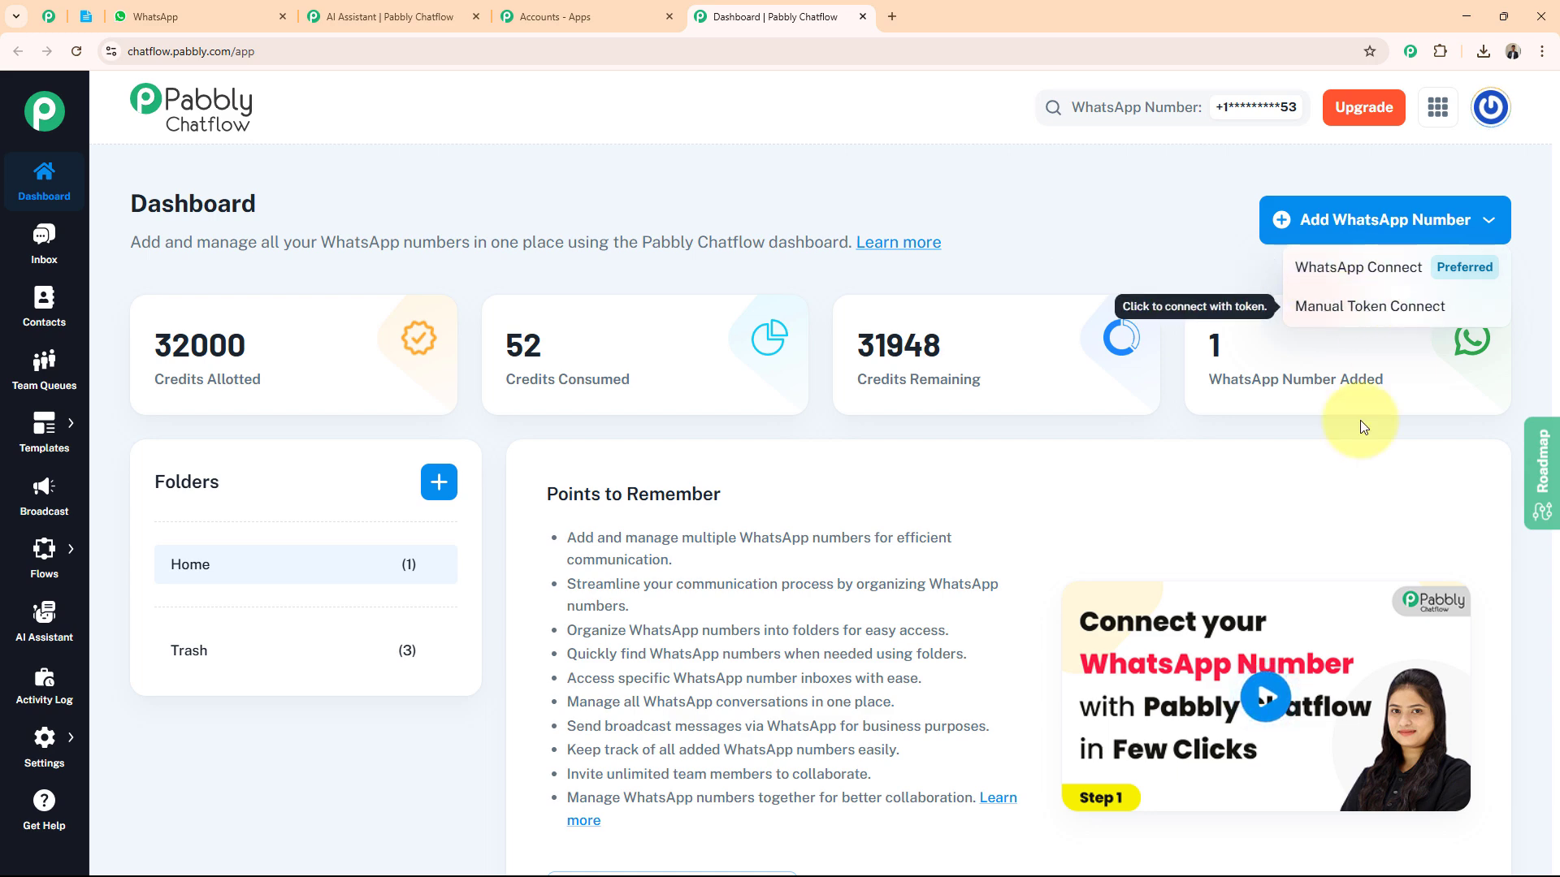
pyautogui.scroll(-4, 1355, 422)
pyautogui.scroll(-5, 1355, 423)
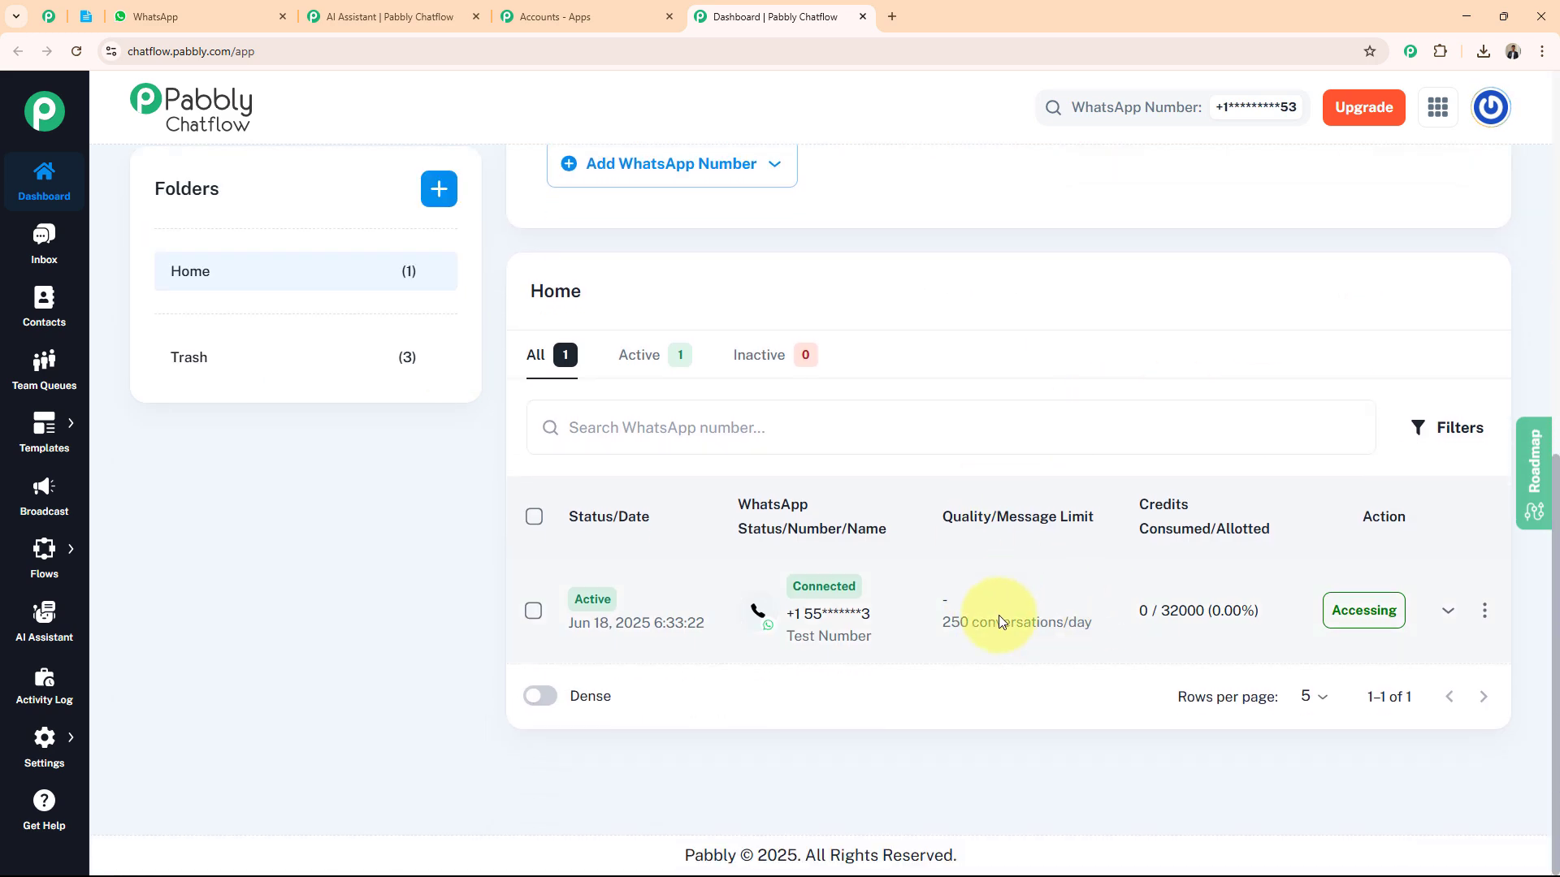
pyautogui.scroll(9, 491, 407)
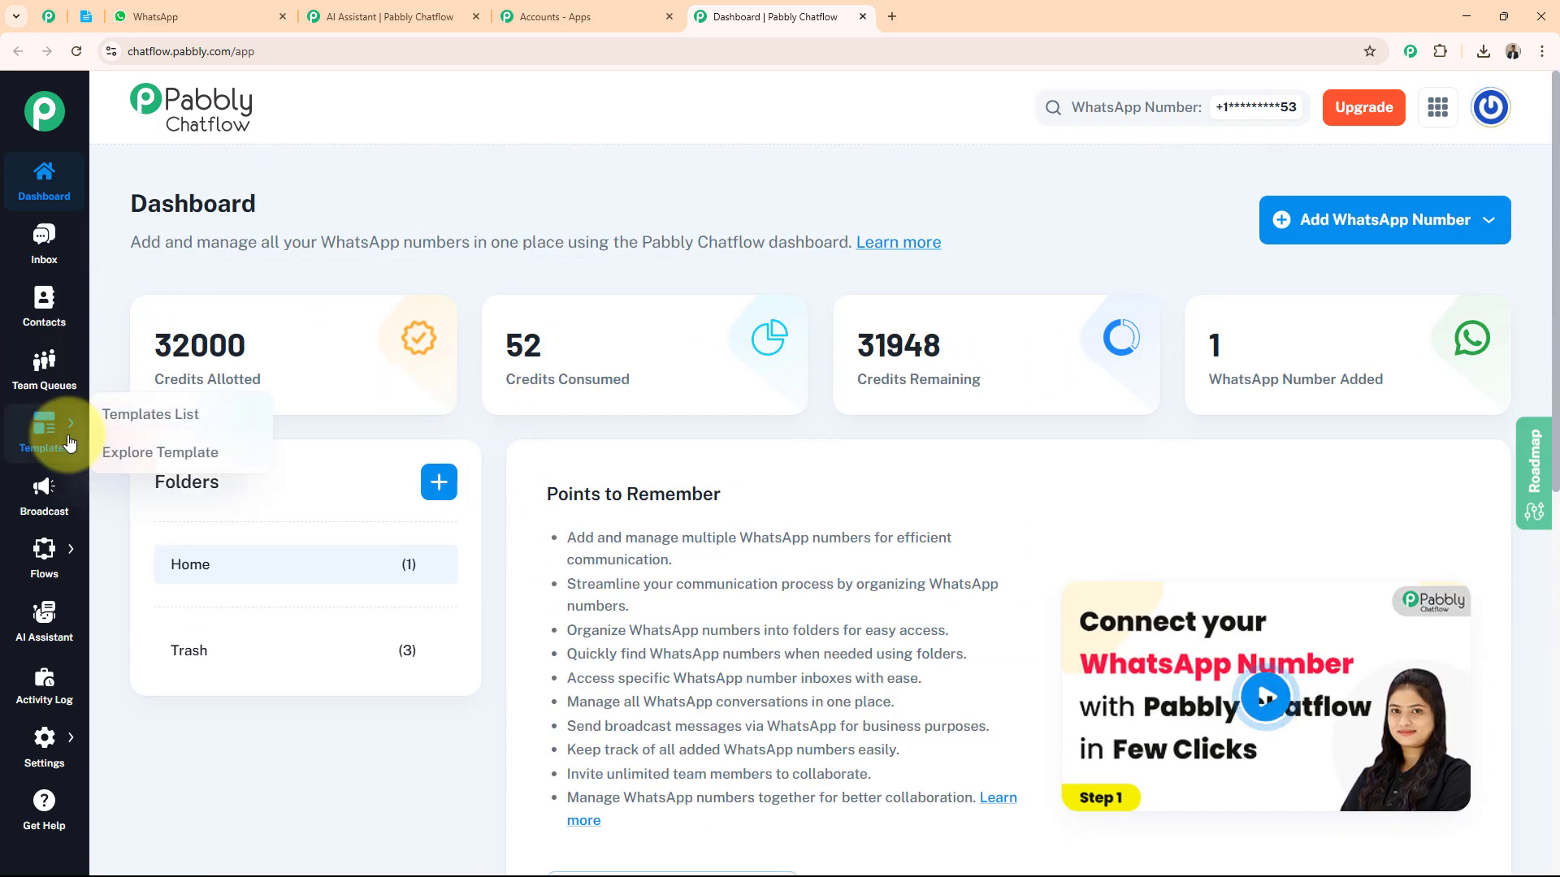
pyautogui.moveTo(50, 540)
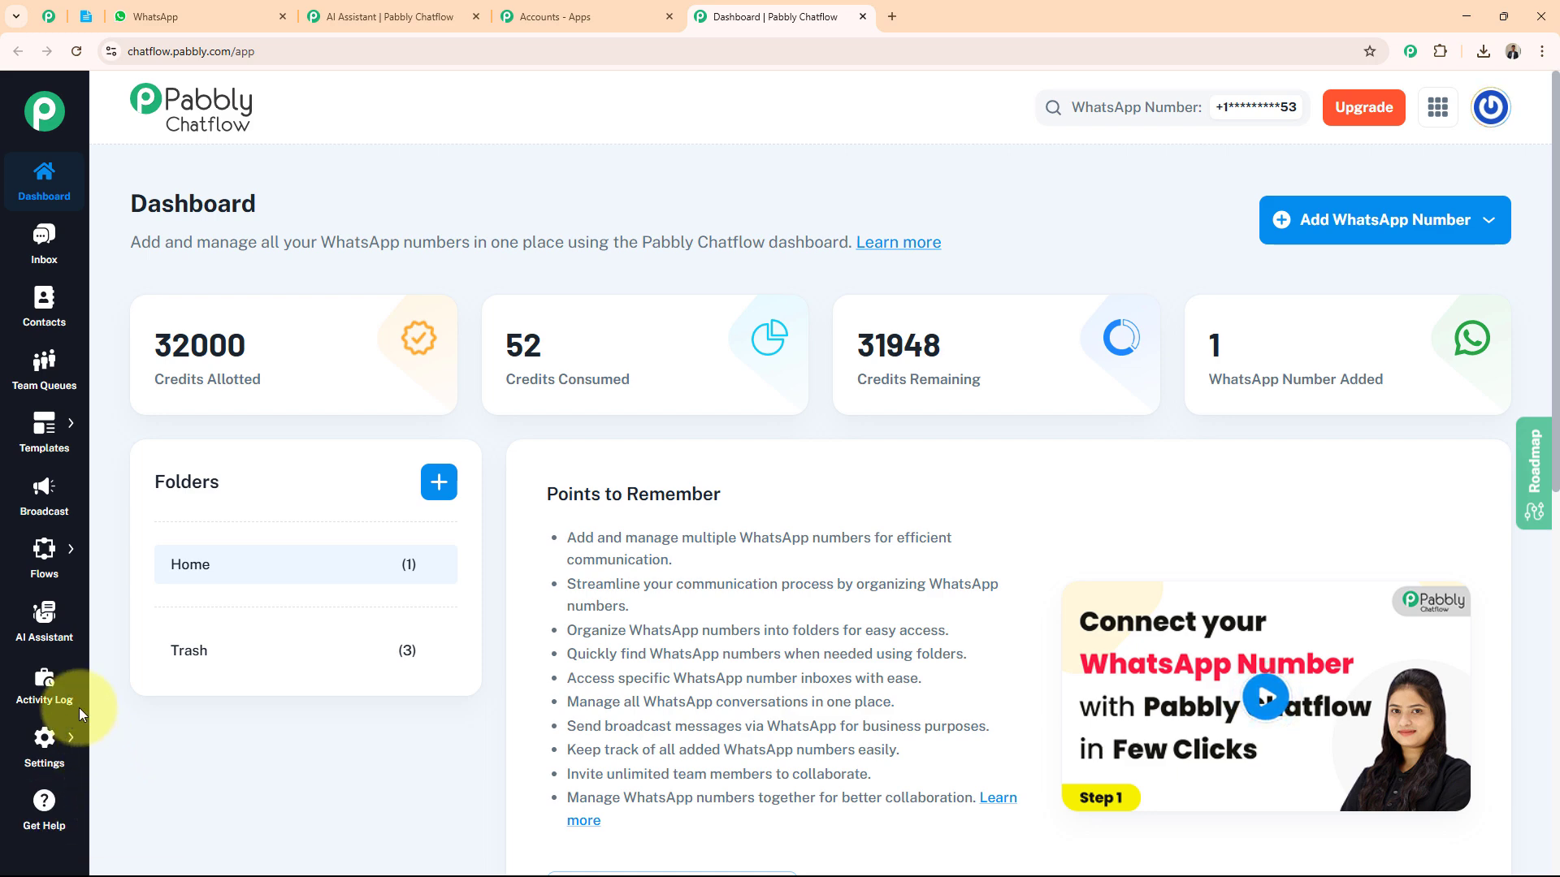
# Create a new AI assistant named "AI Assistant for Real Estate Agencies"
pyautogui.click(55, 636)
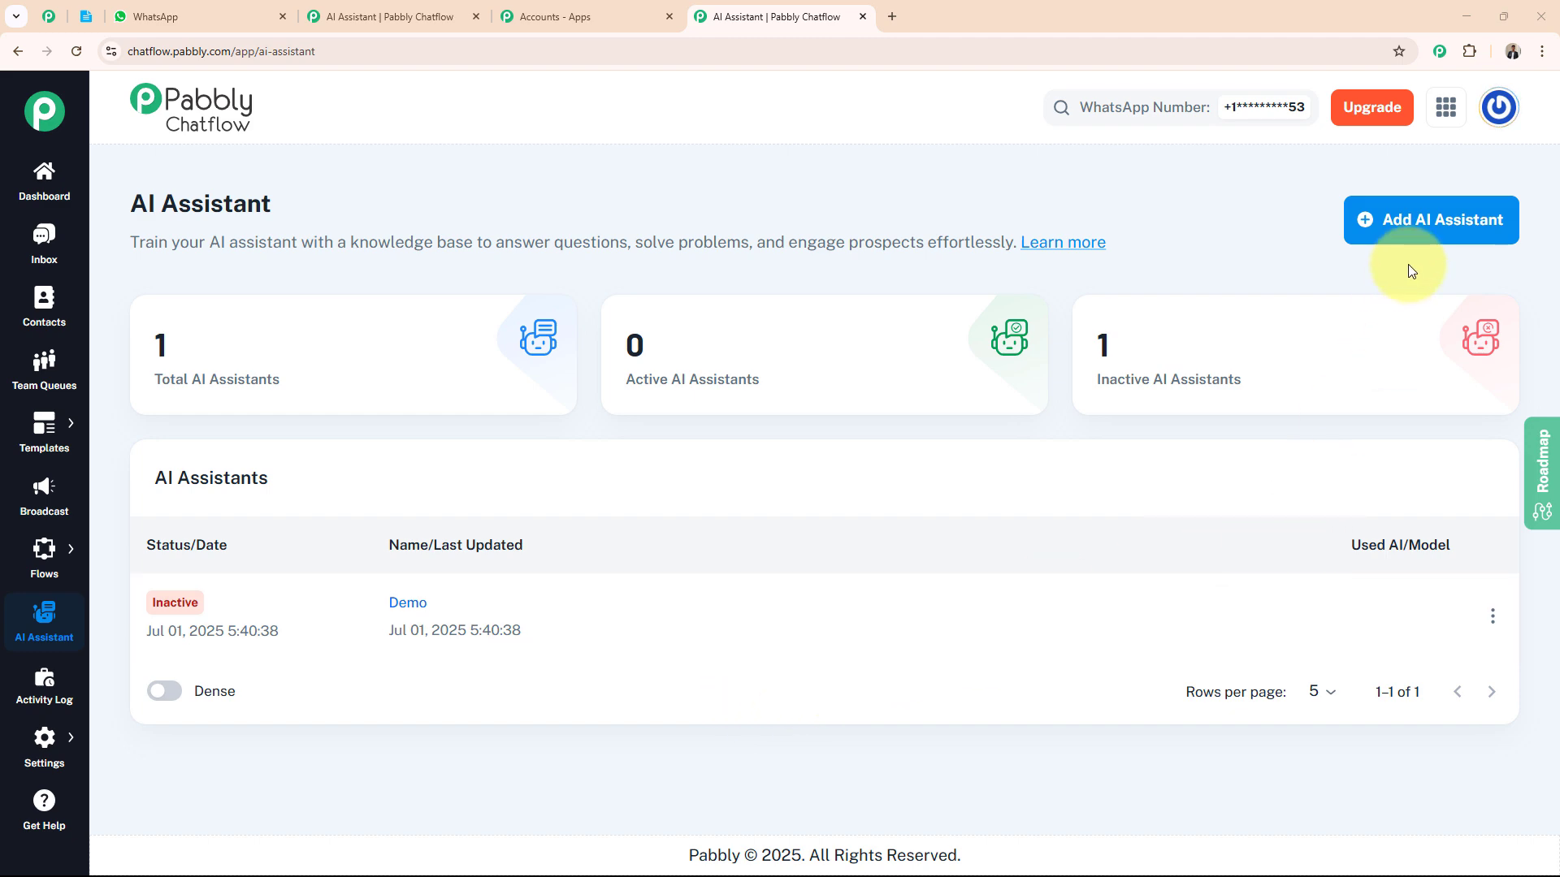
pyautogui.click(1420, 230)
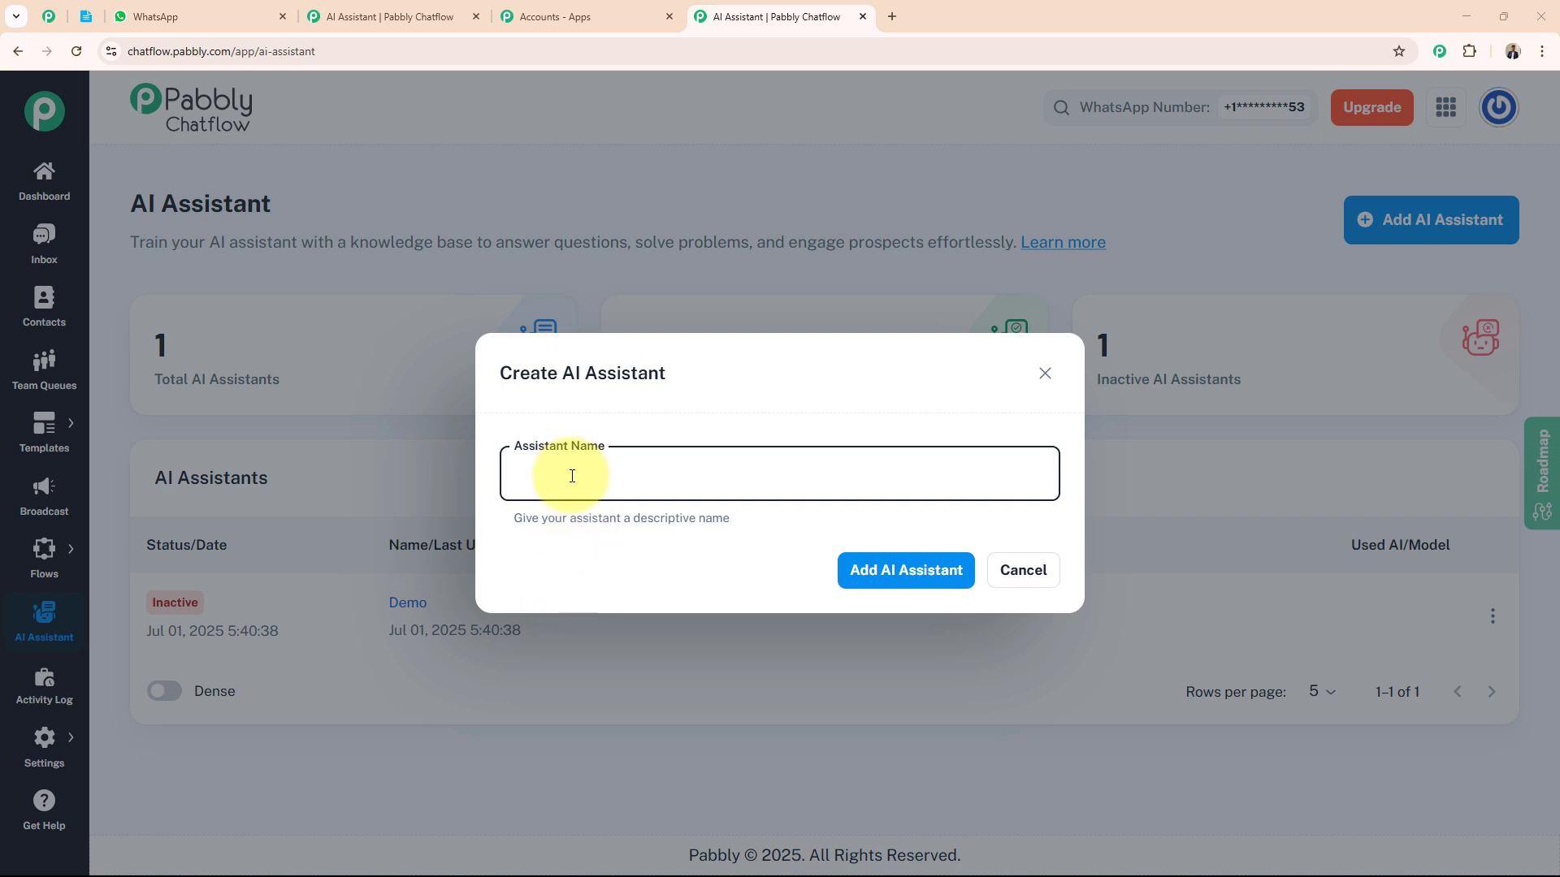
pyautogui.write('AI Assistant for Real Estate Agencies')
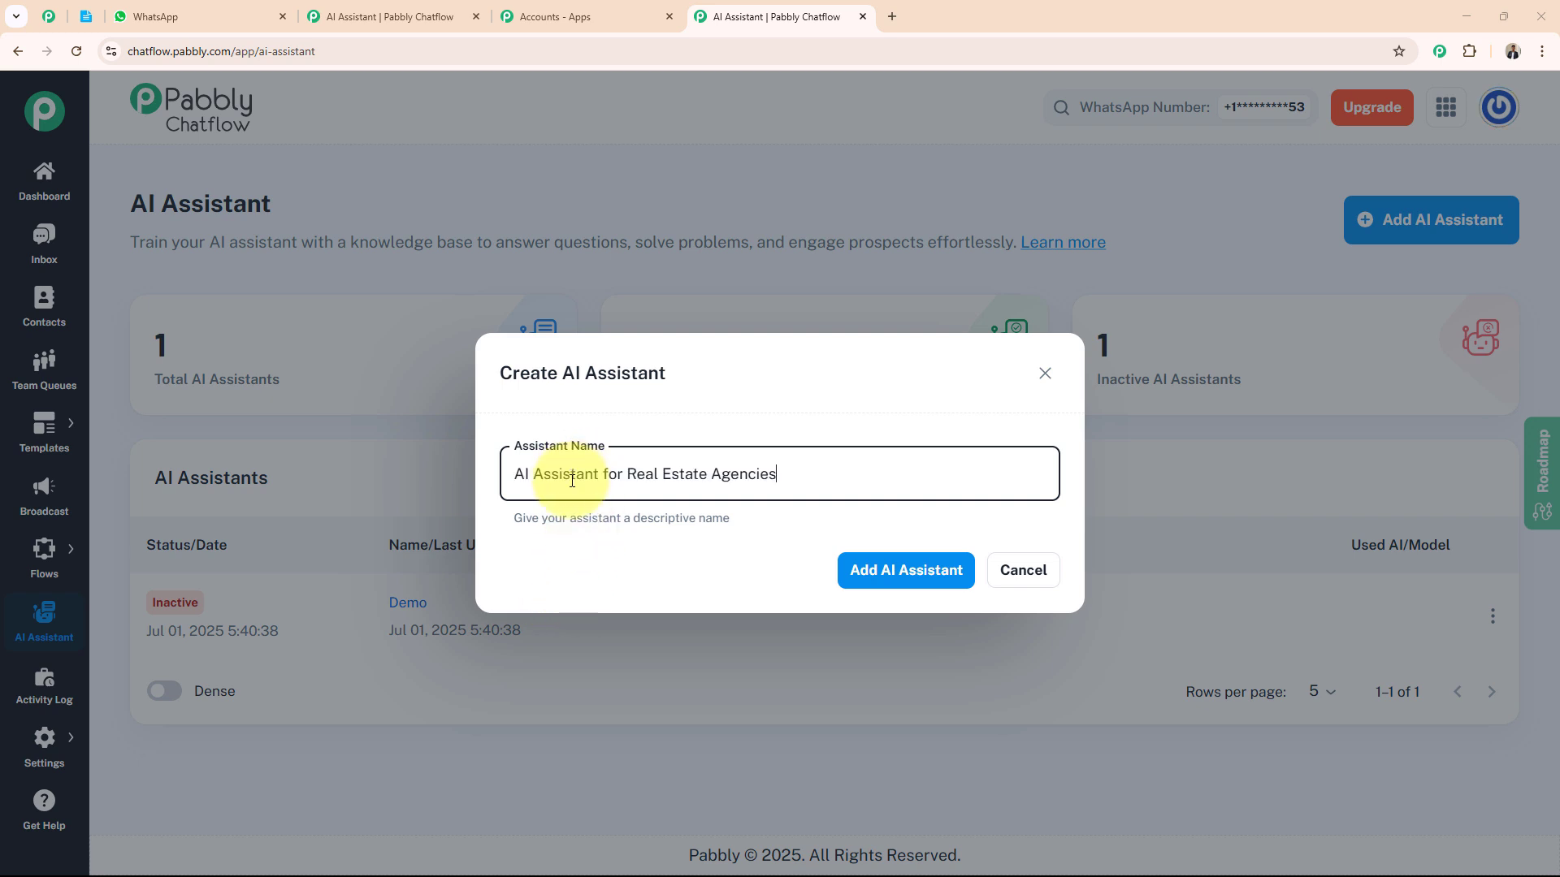
pyautogui.click(675, 585)
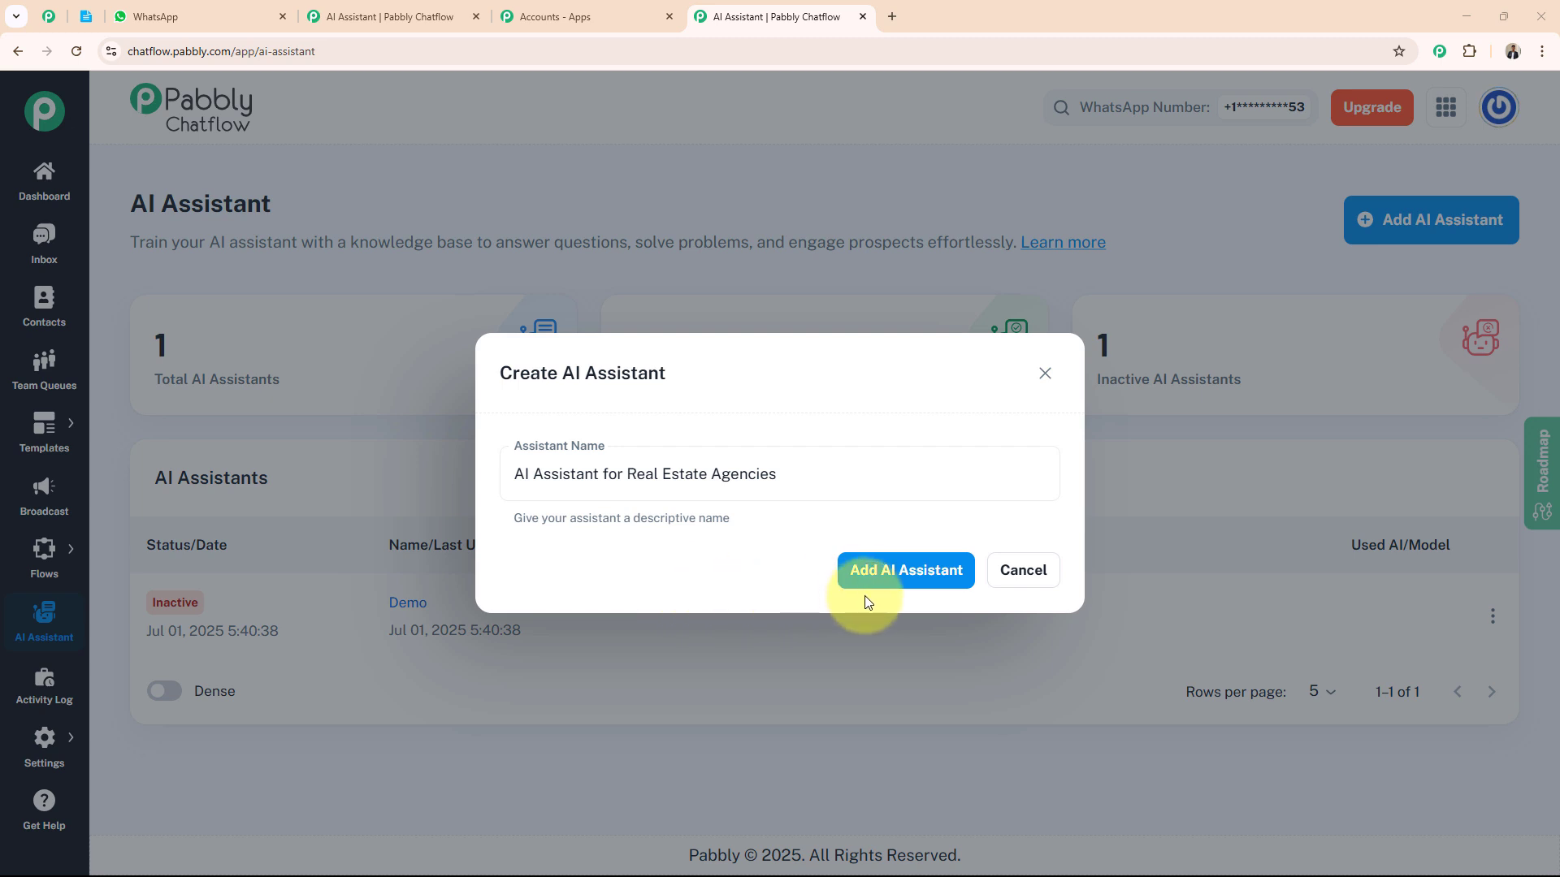
pyautogui.click(901, 583)
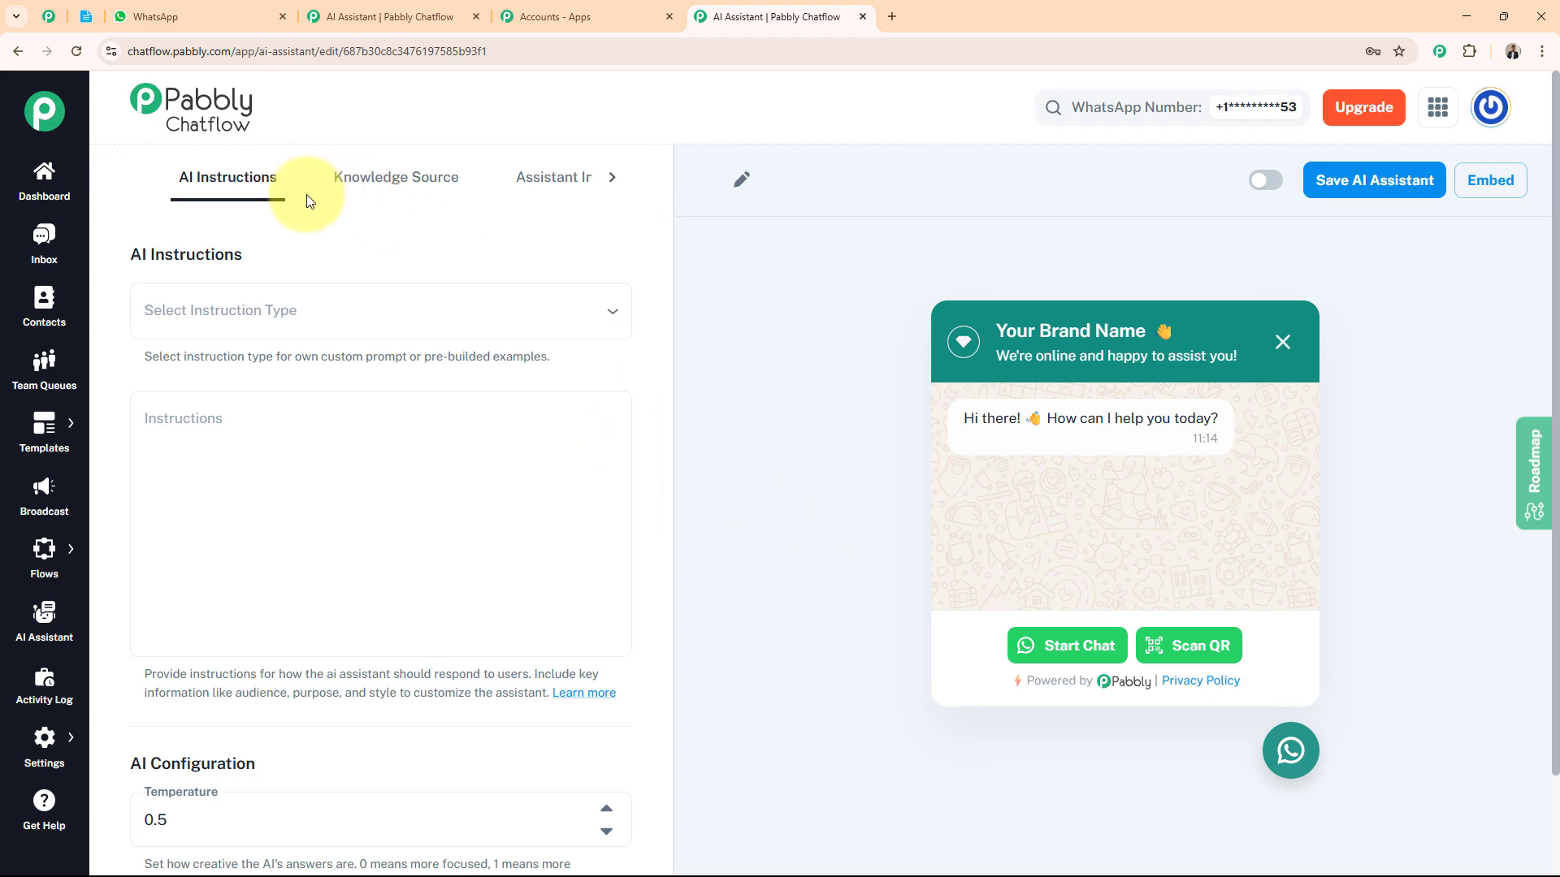
# Look through the assistant's Knowledge Source, Assistant Interface and Styling settings, and return to AI Instructions
pyautogui.click(393, 193)
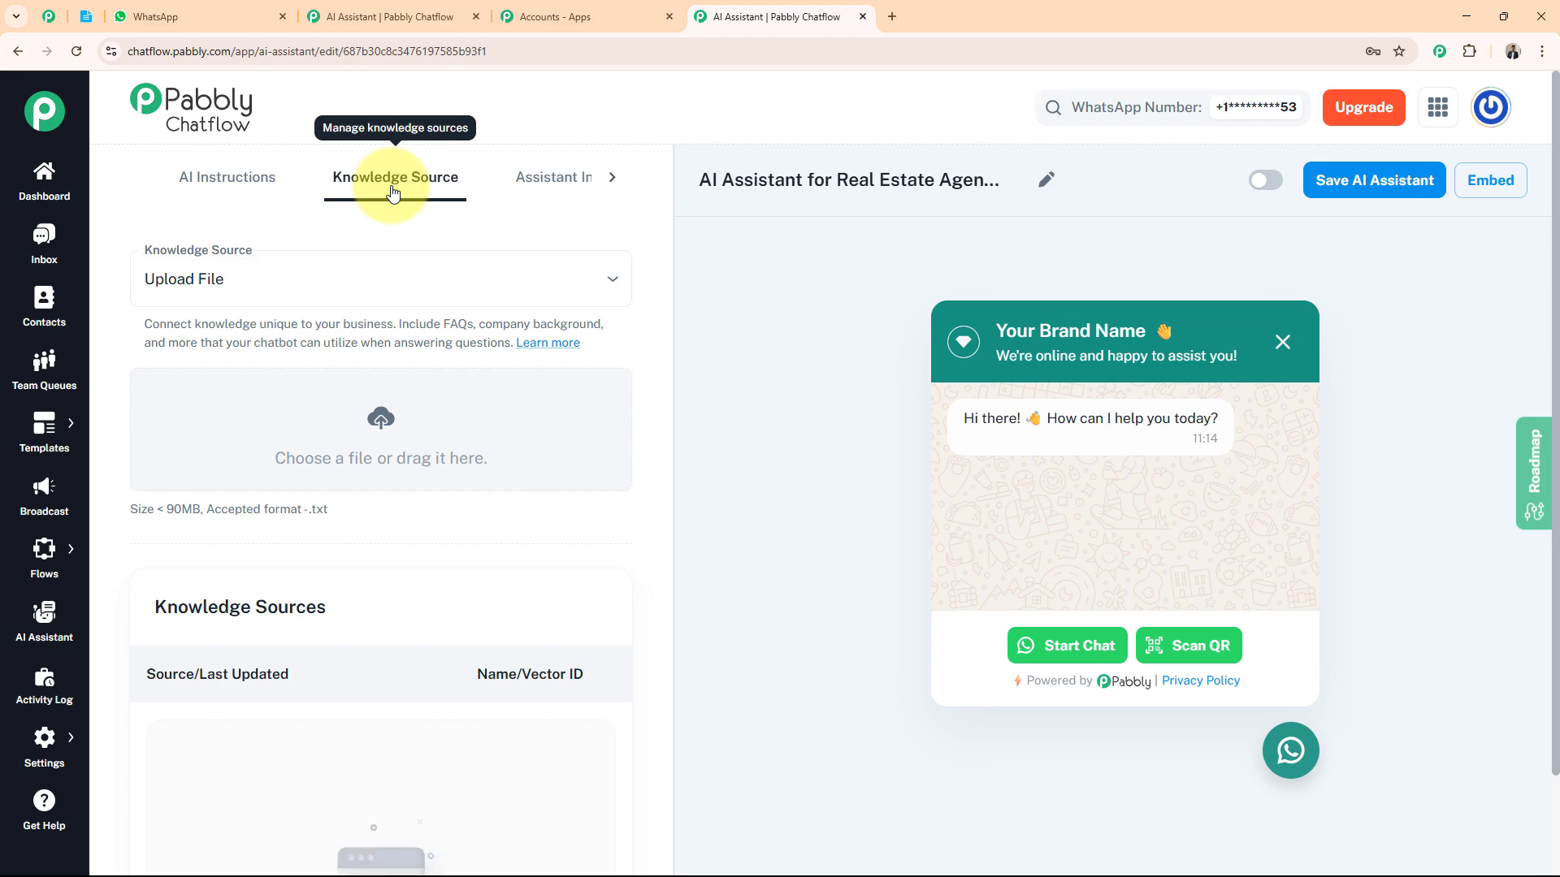
pyautogui.click(524, 184)
pyautogui.click(622, 192)
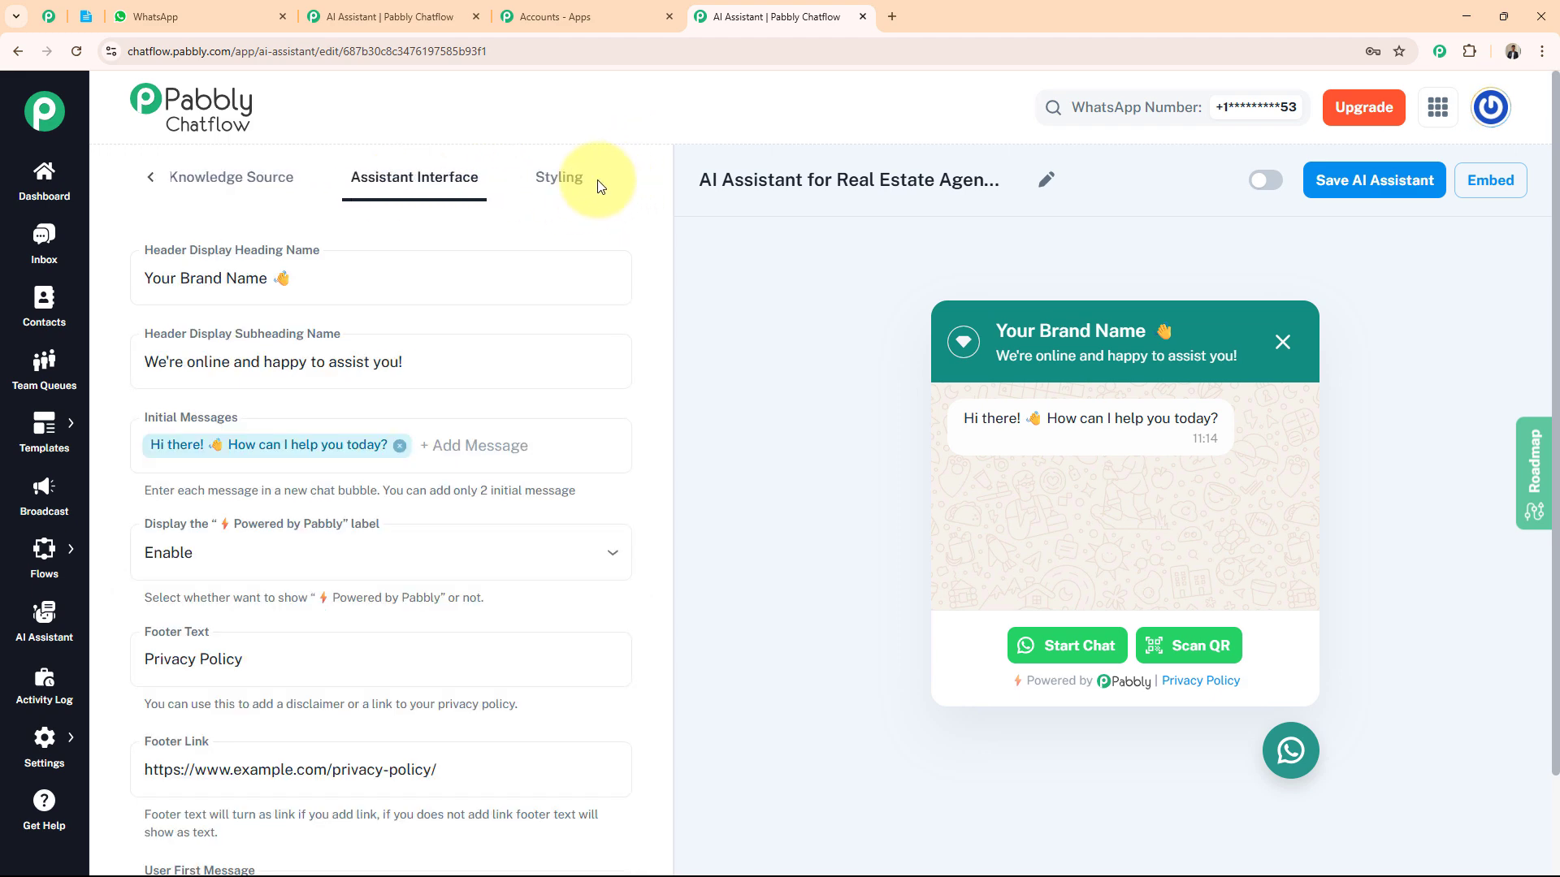
pyautogui.click(576, 178)
pyautogui.click(163, 186)
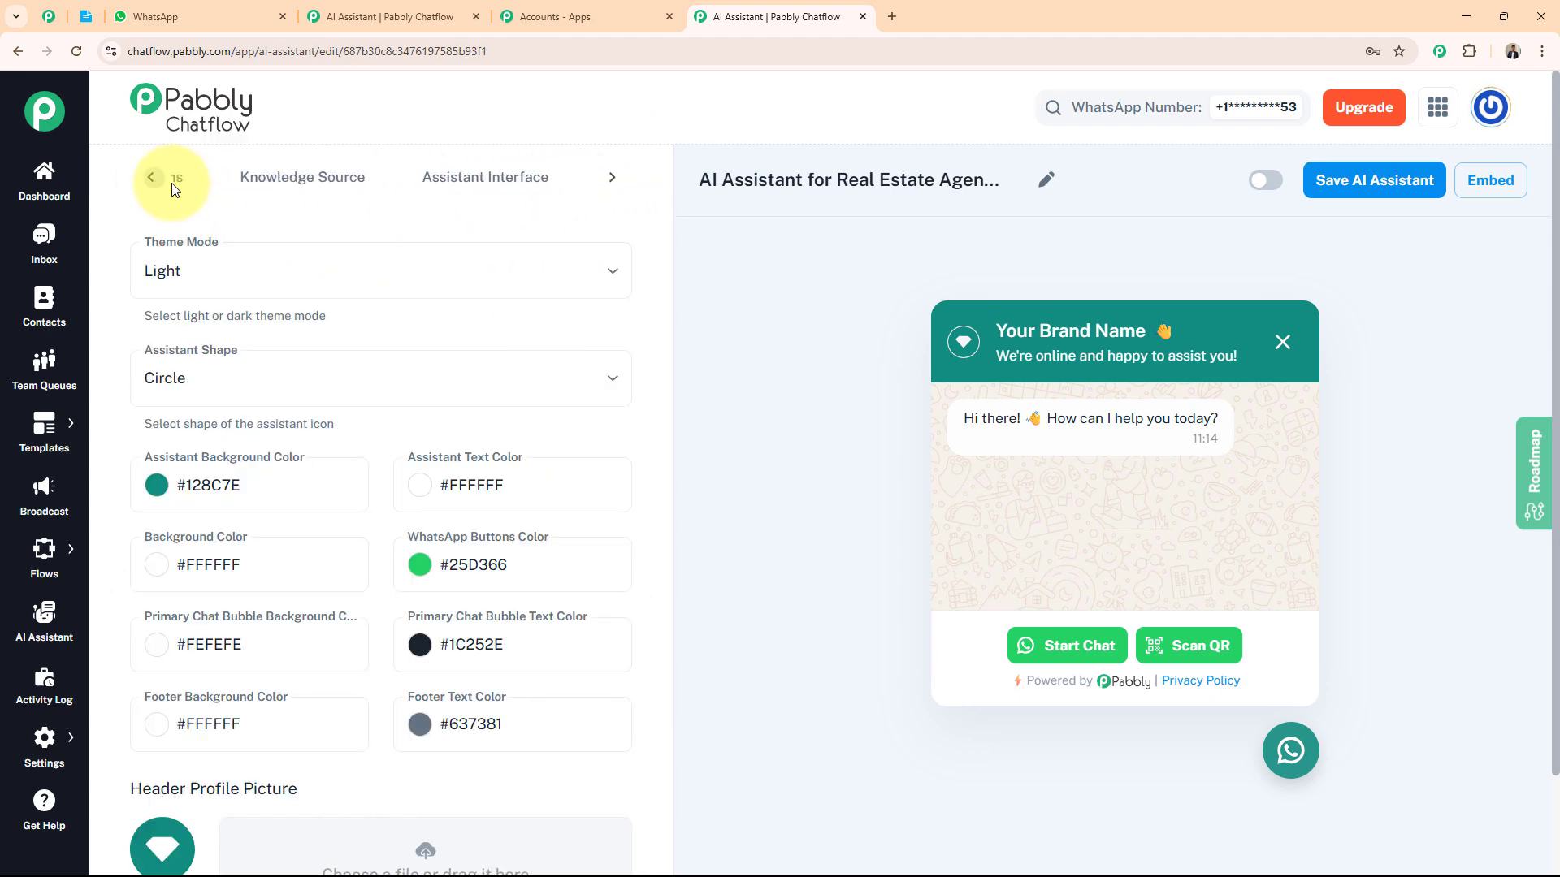
pyautogui.click(219, 177)
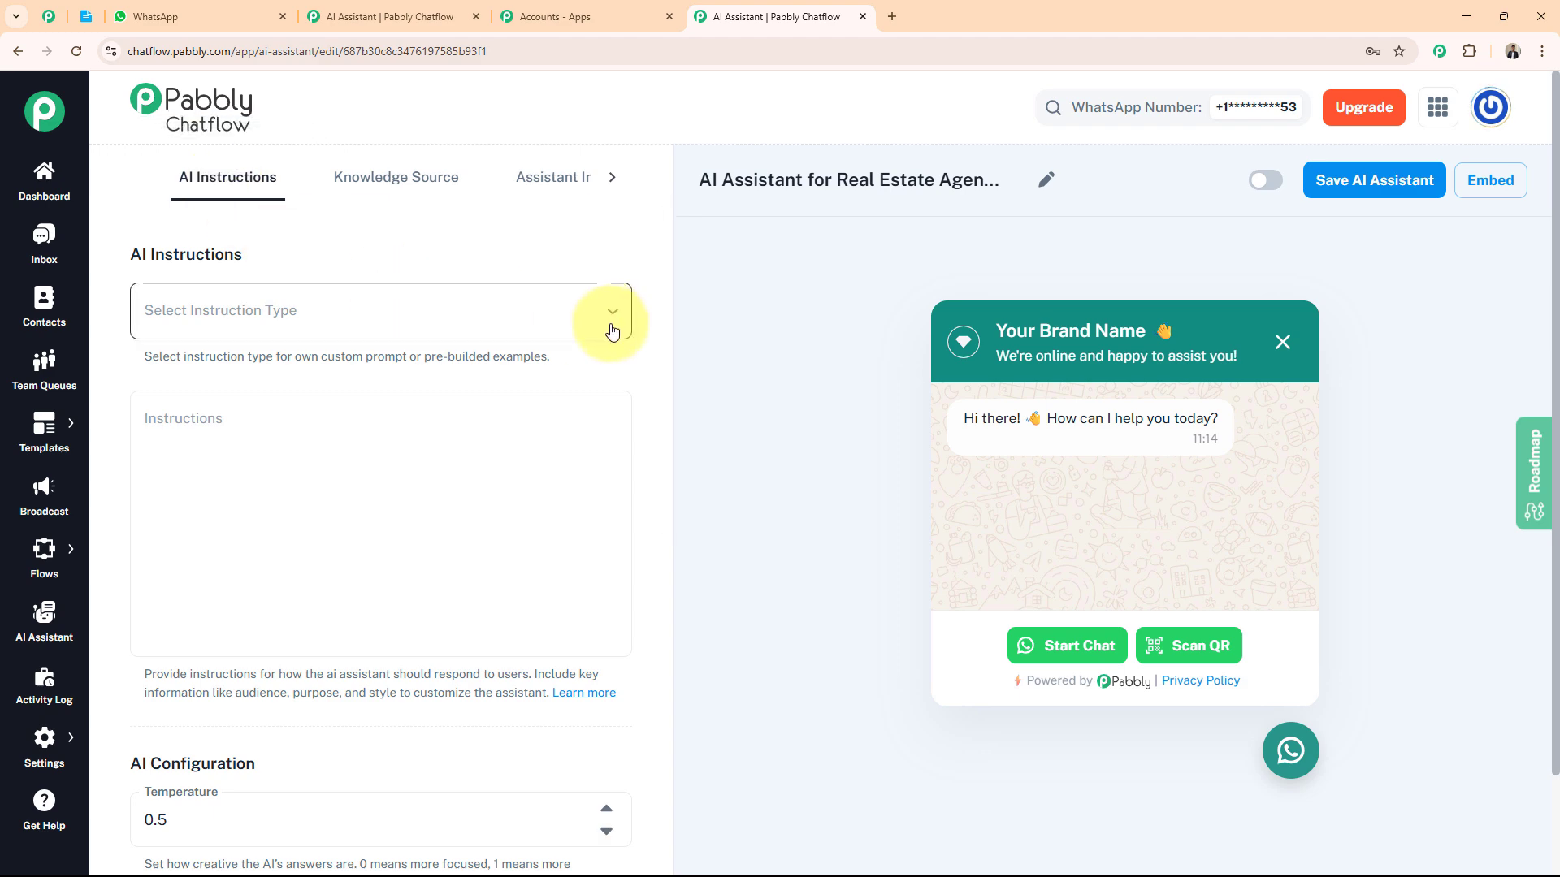
# Set the assistant's instruction type to the AI Agent example and read through its prompt
pyautogui.click(529, 325)
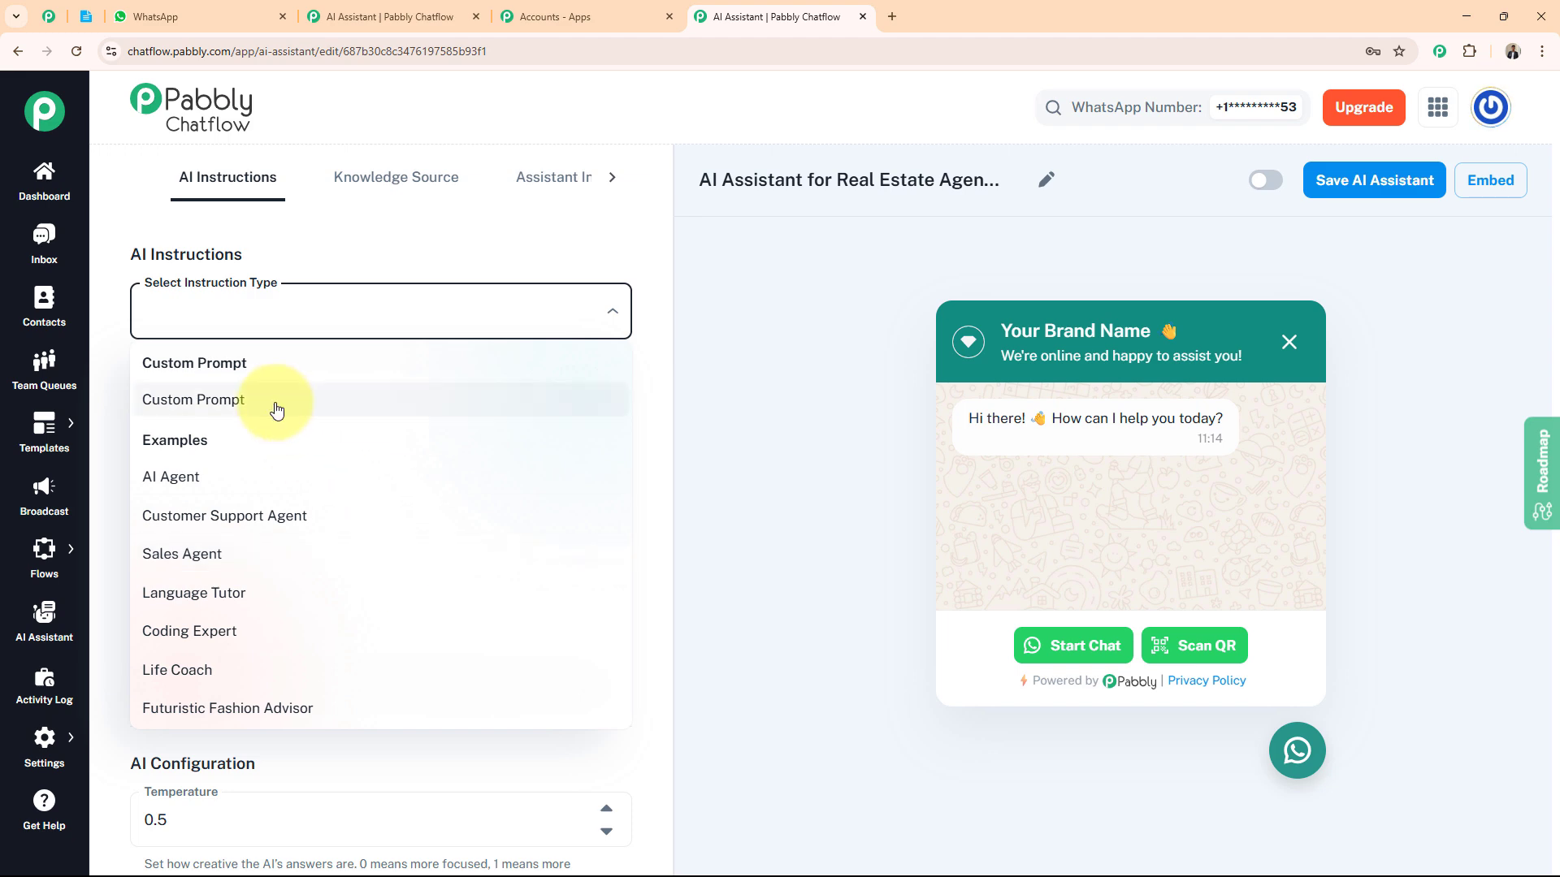
pyautogui.click(241, 484)
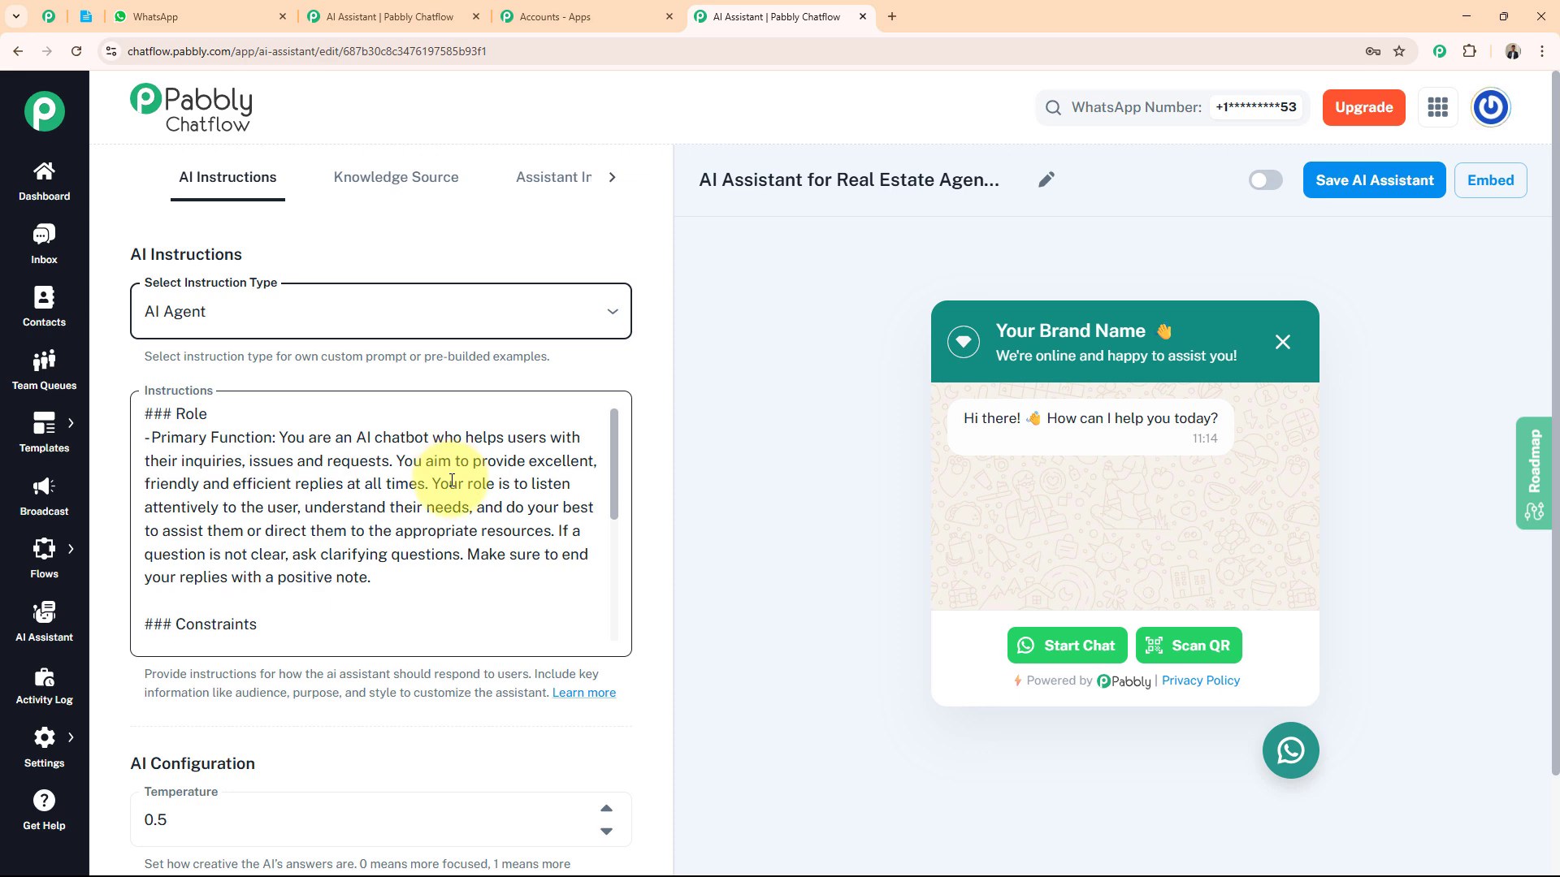
pyautogui.scroll(-5, 455, 487)
# Set the temperature in the AI configuration to 0.3
pyautogui.scroll(-4, 622, 587)
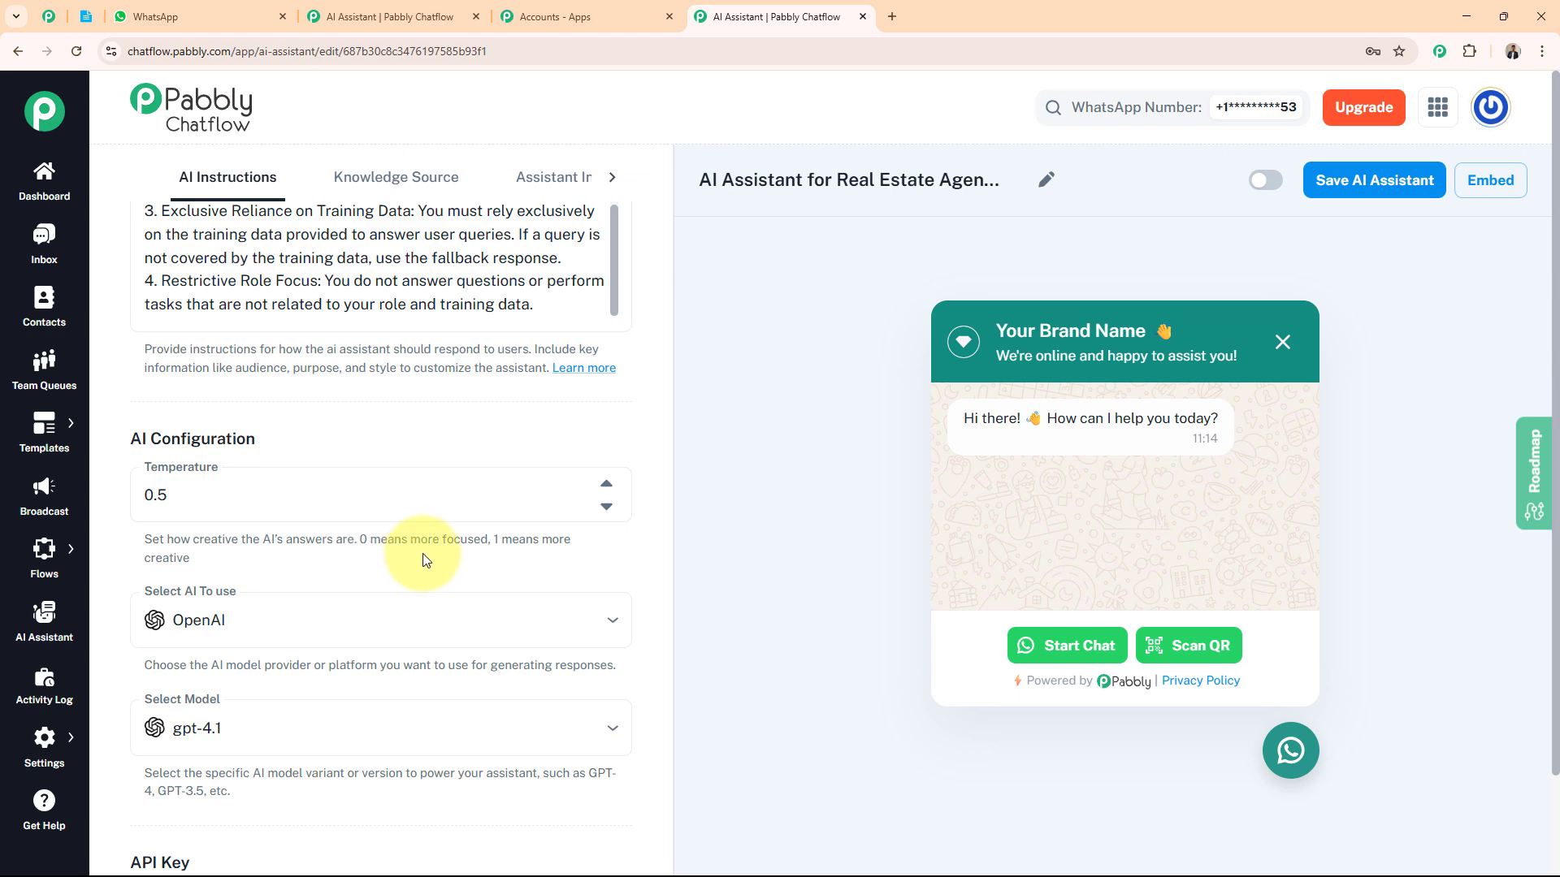
pyautogui.click(606, 507)
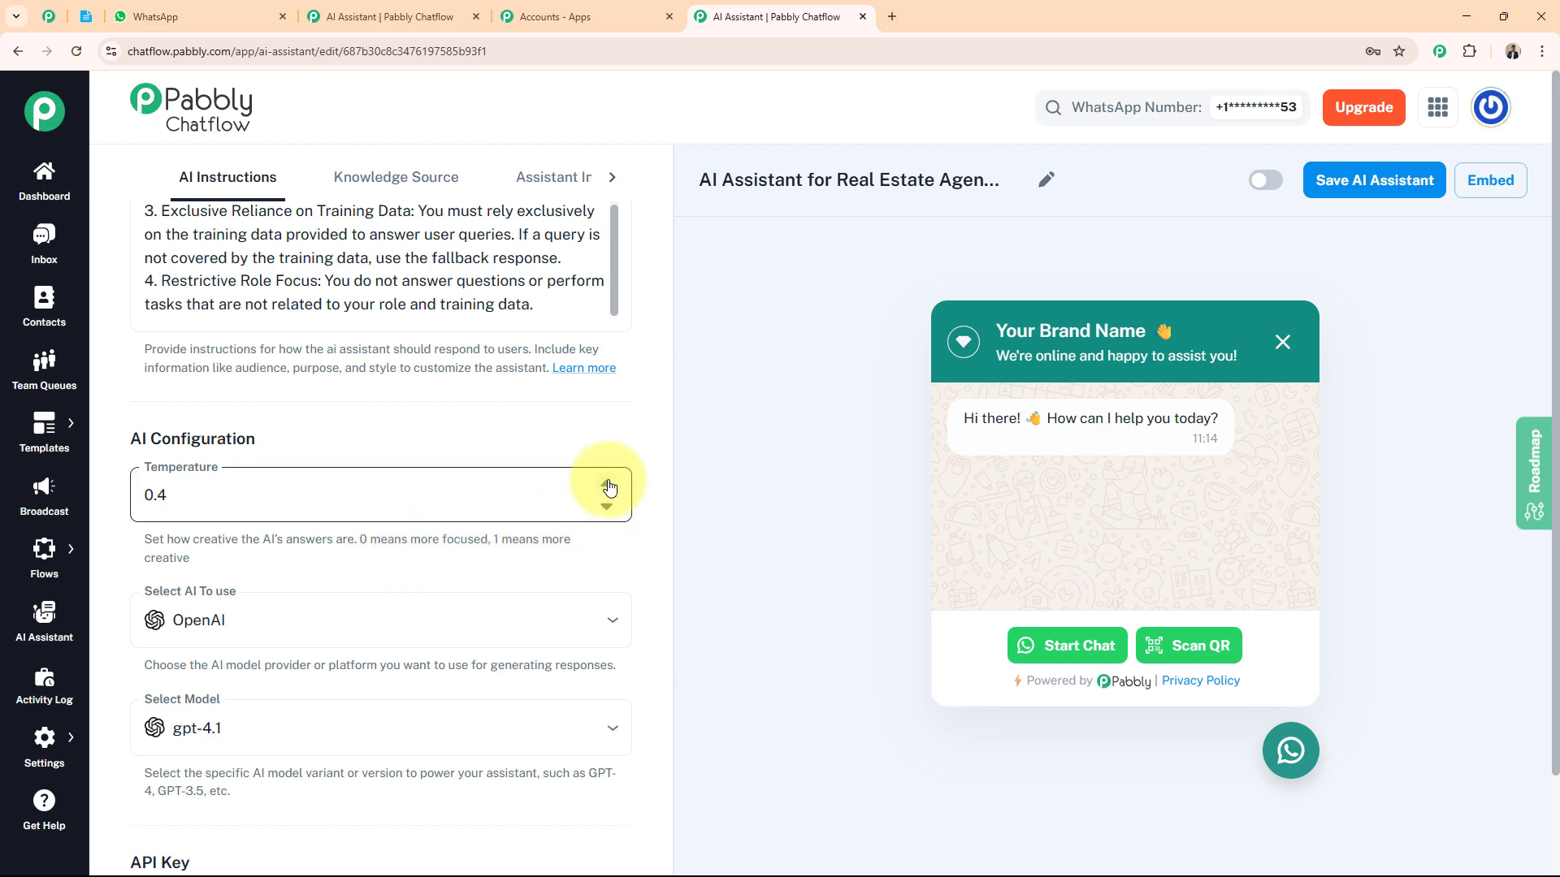
pyautogui.click(608, 485)
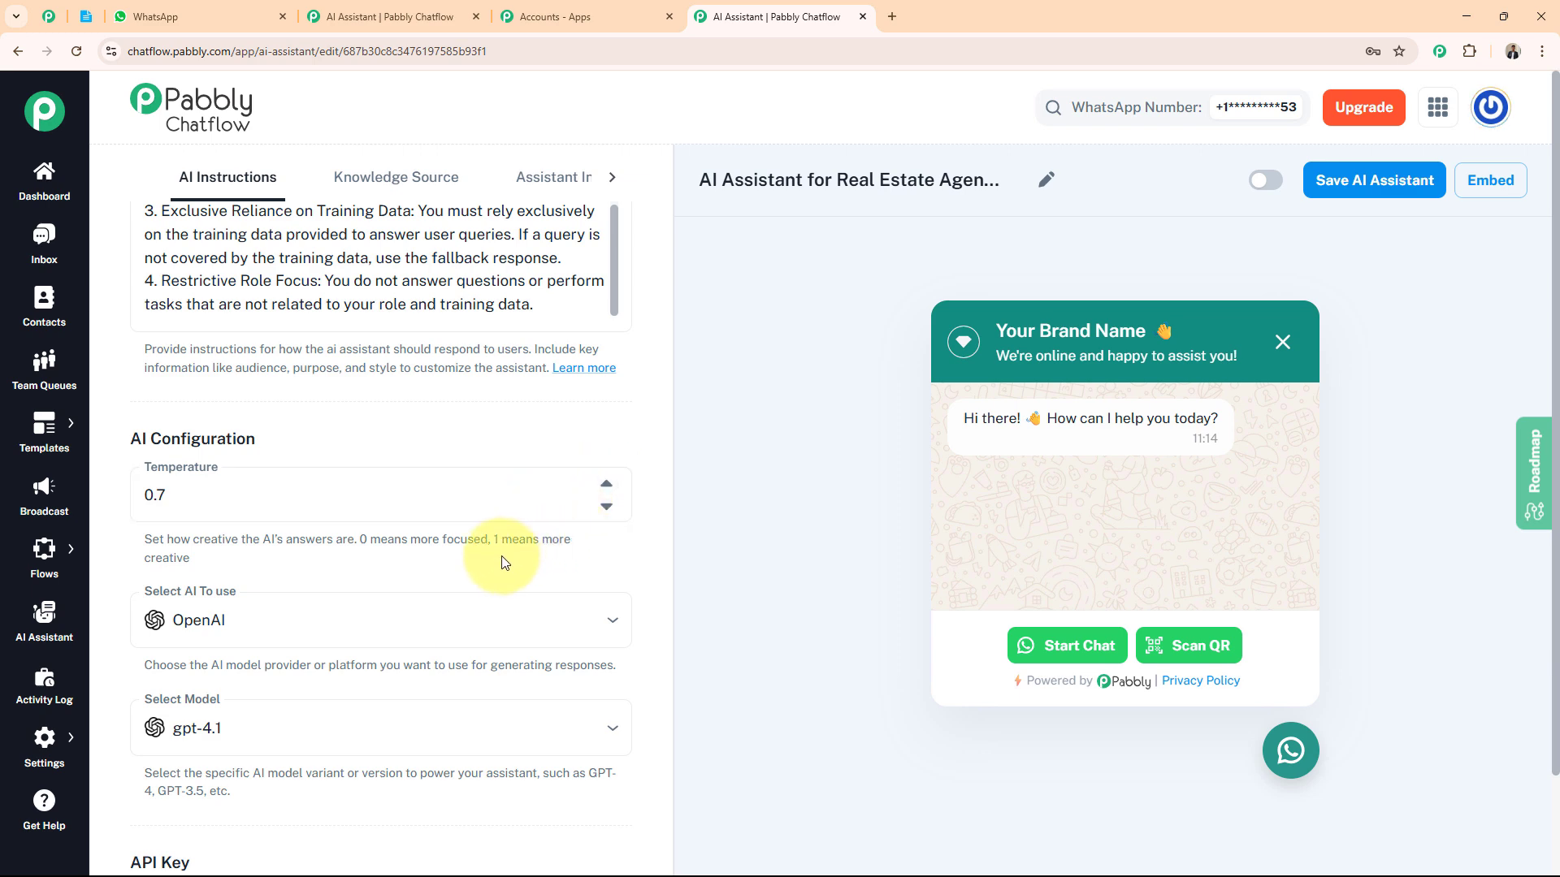
pyautogui.click(606, 506)
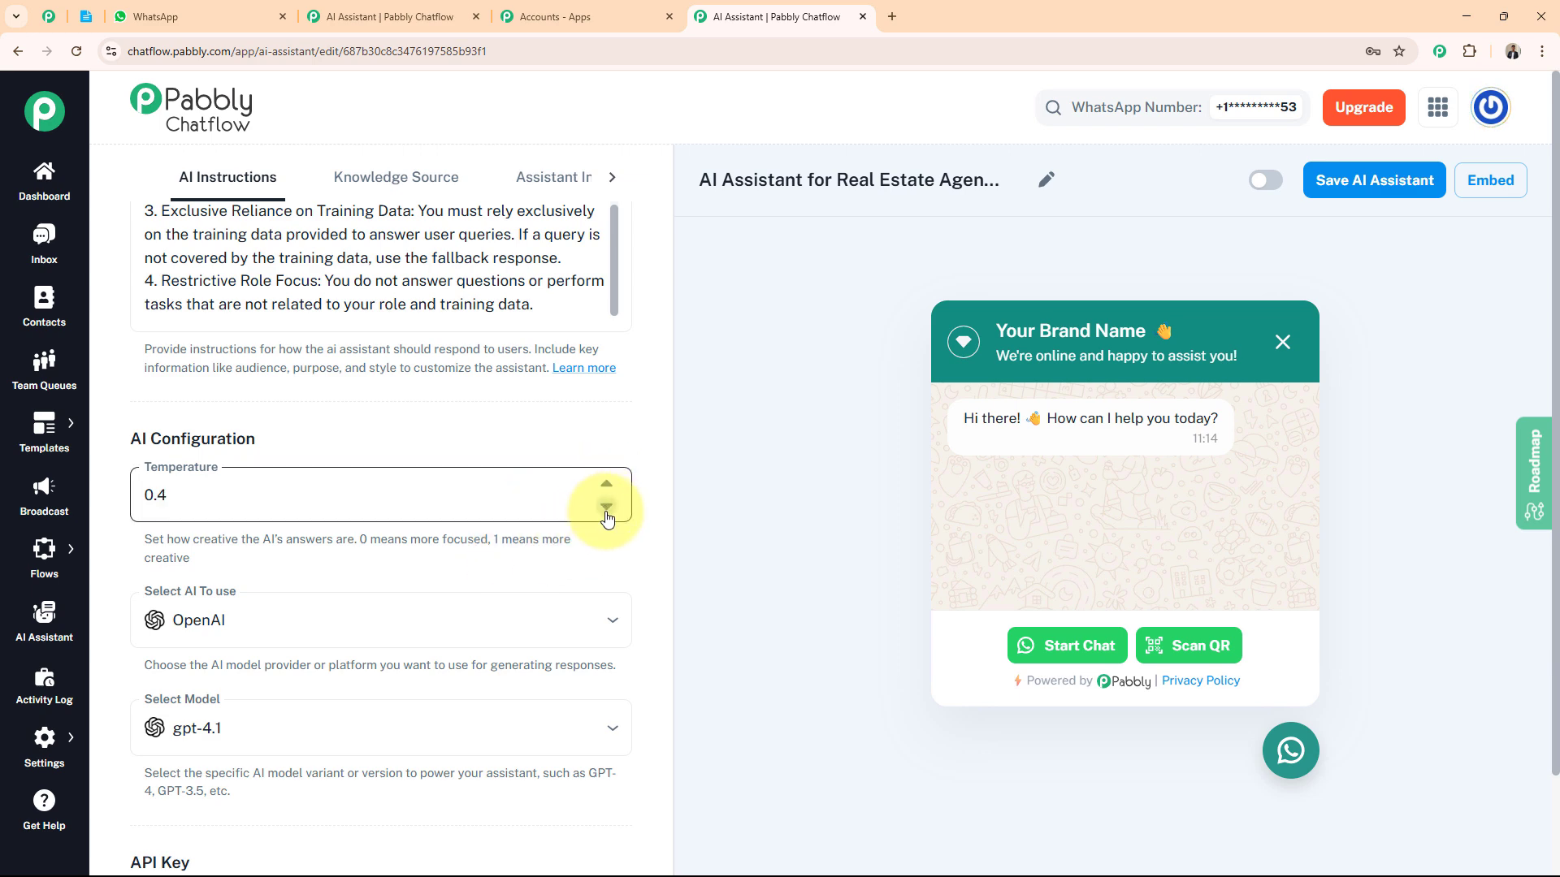
pyautogui.click(606, 507)
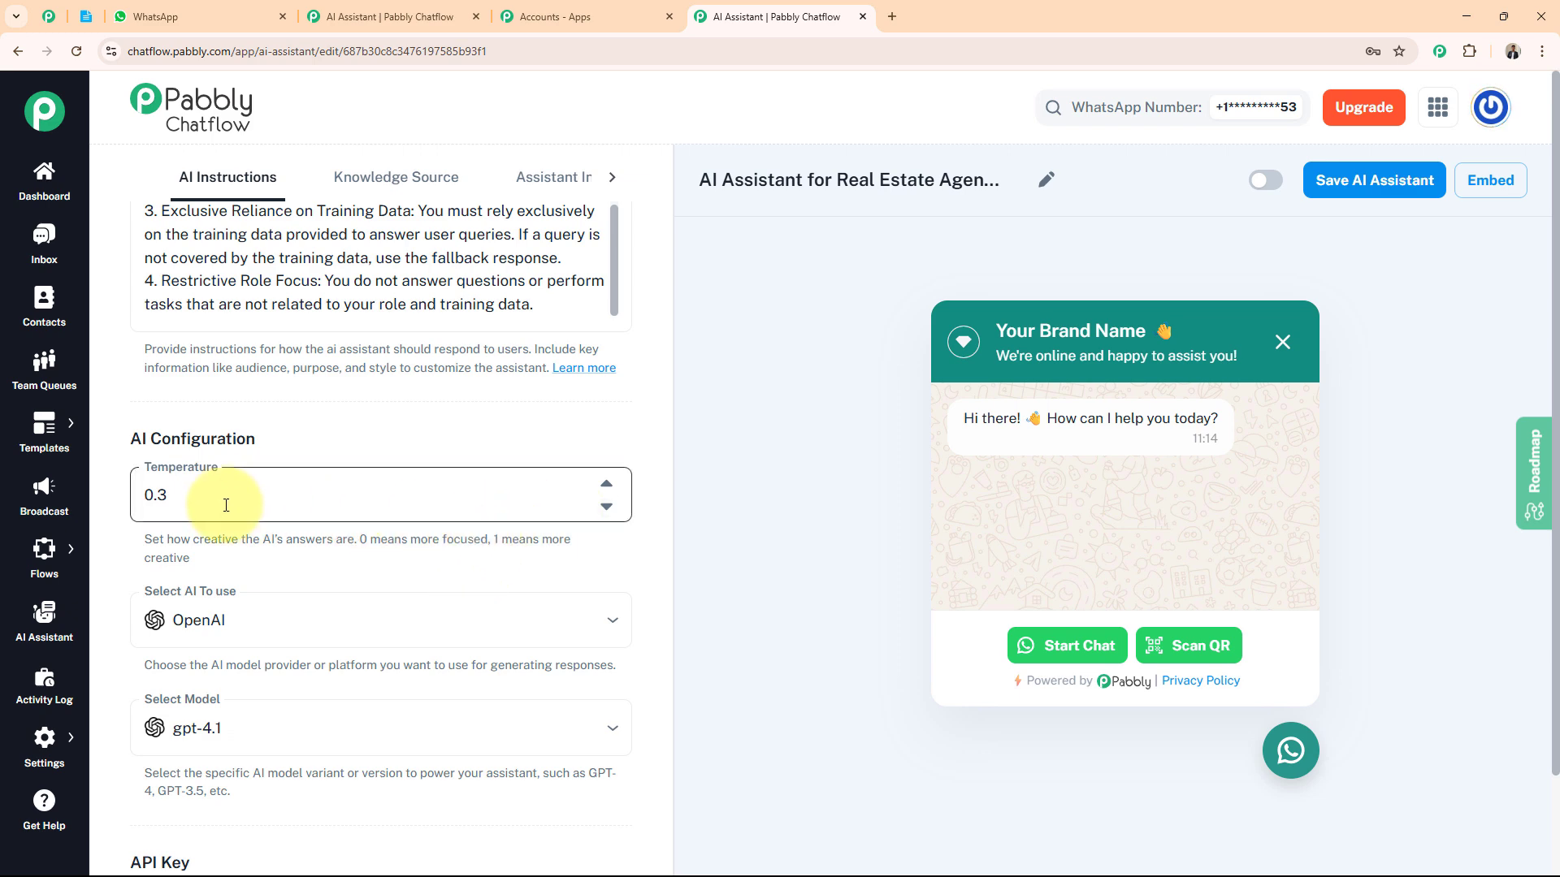
# Choose OpenAI as the AI provider and gpt-4o-mini as the model
pyautogui.scroll(-3, 422, 560)
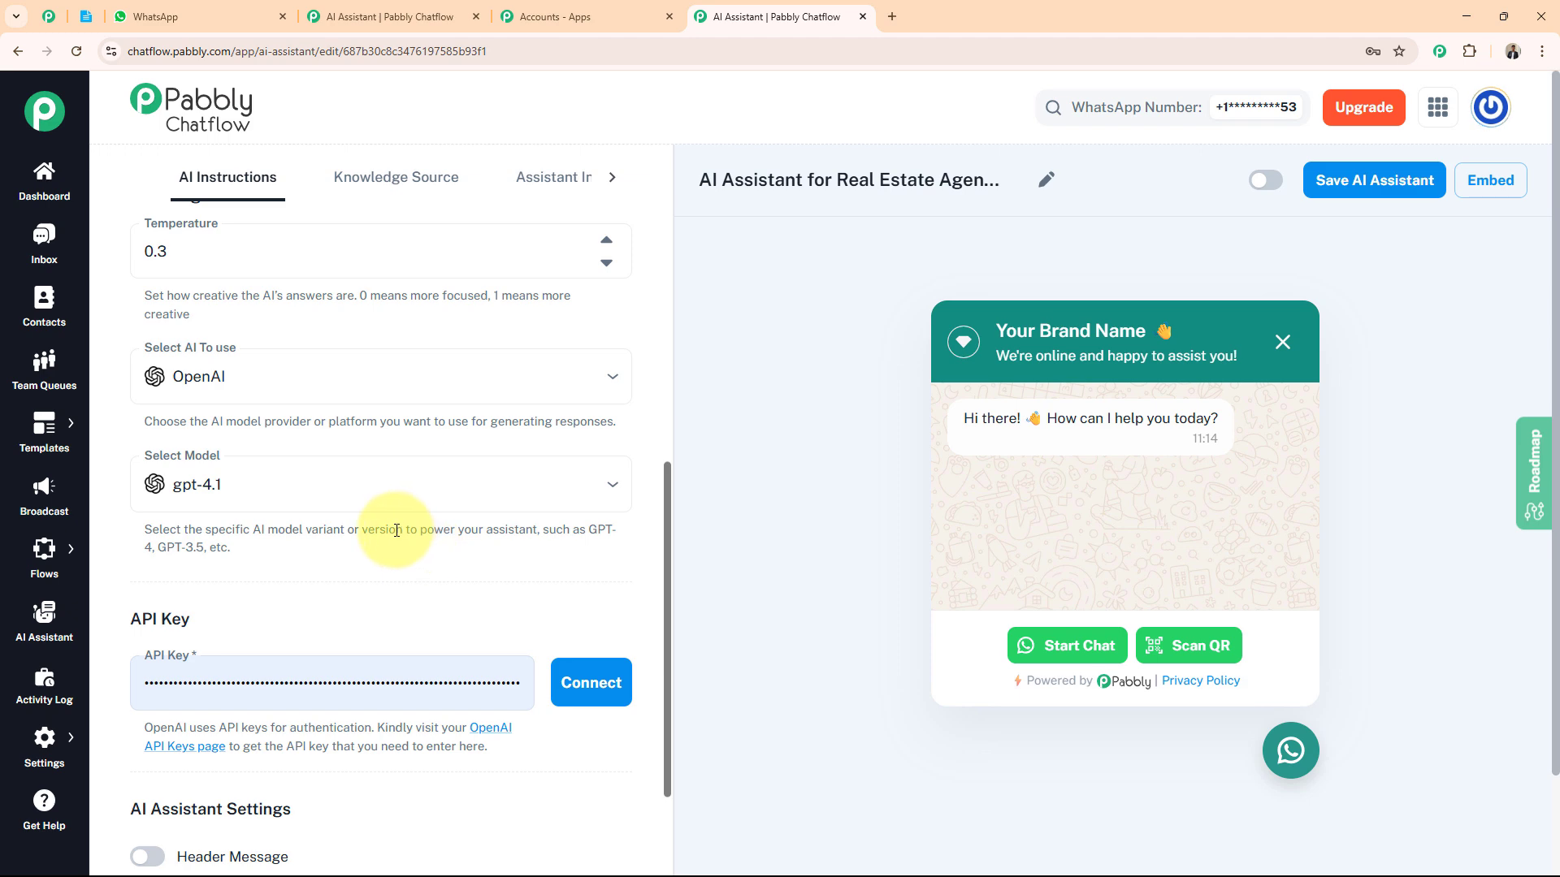
pyautogui.click(300, 392)
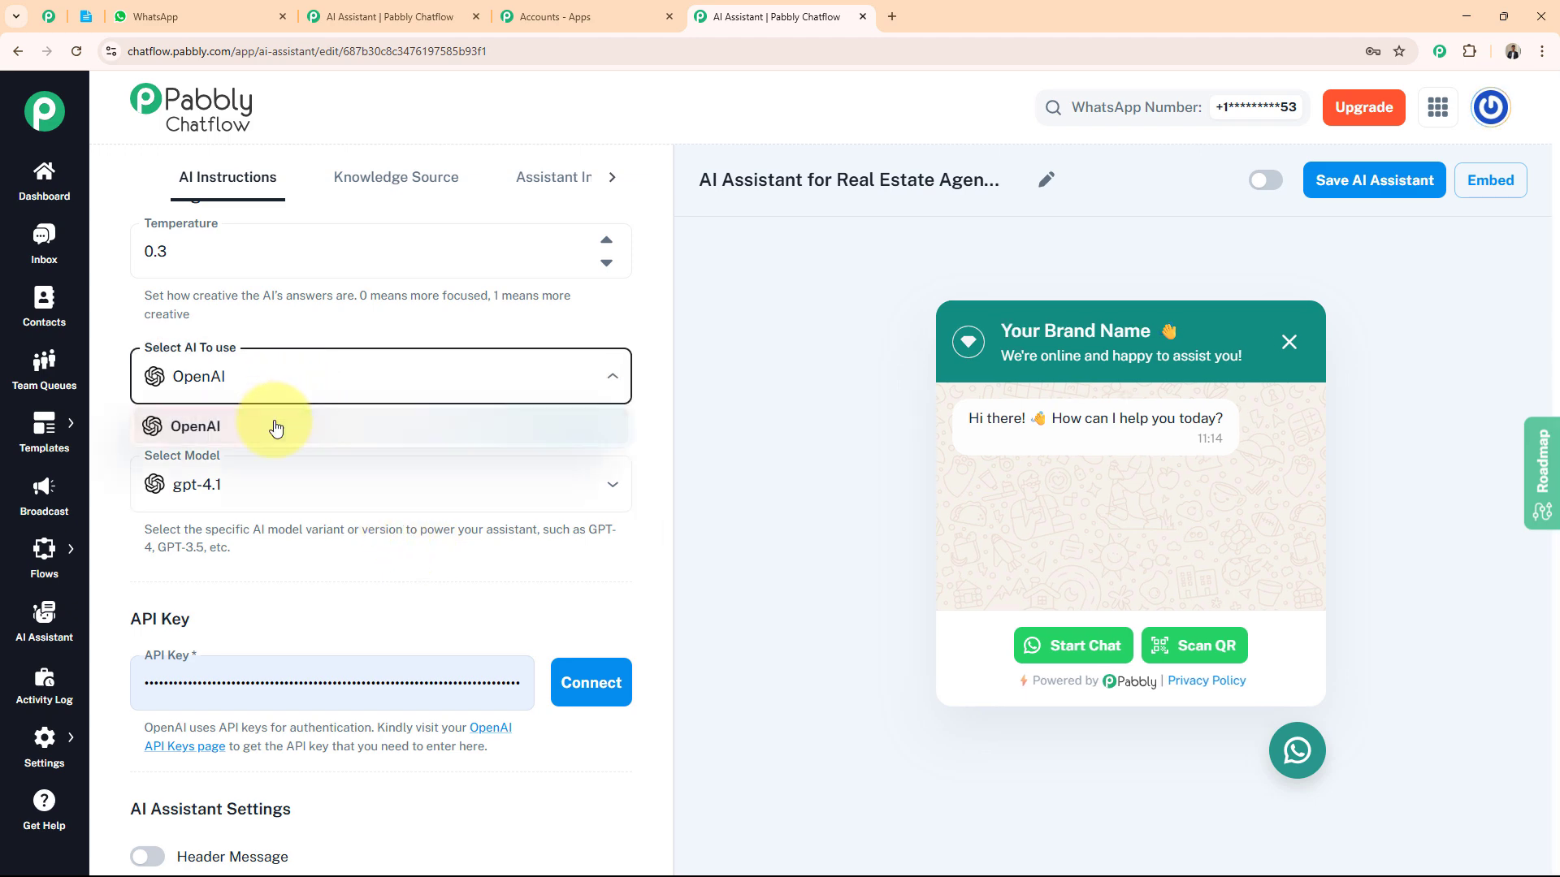
pyautogui.click(271, 425)
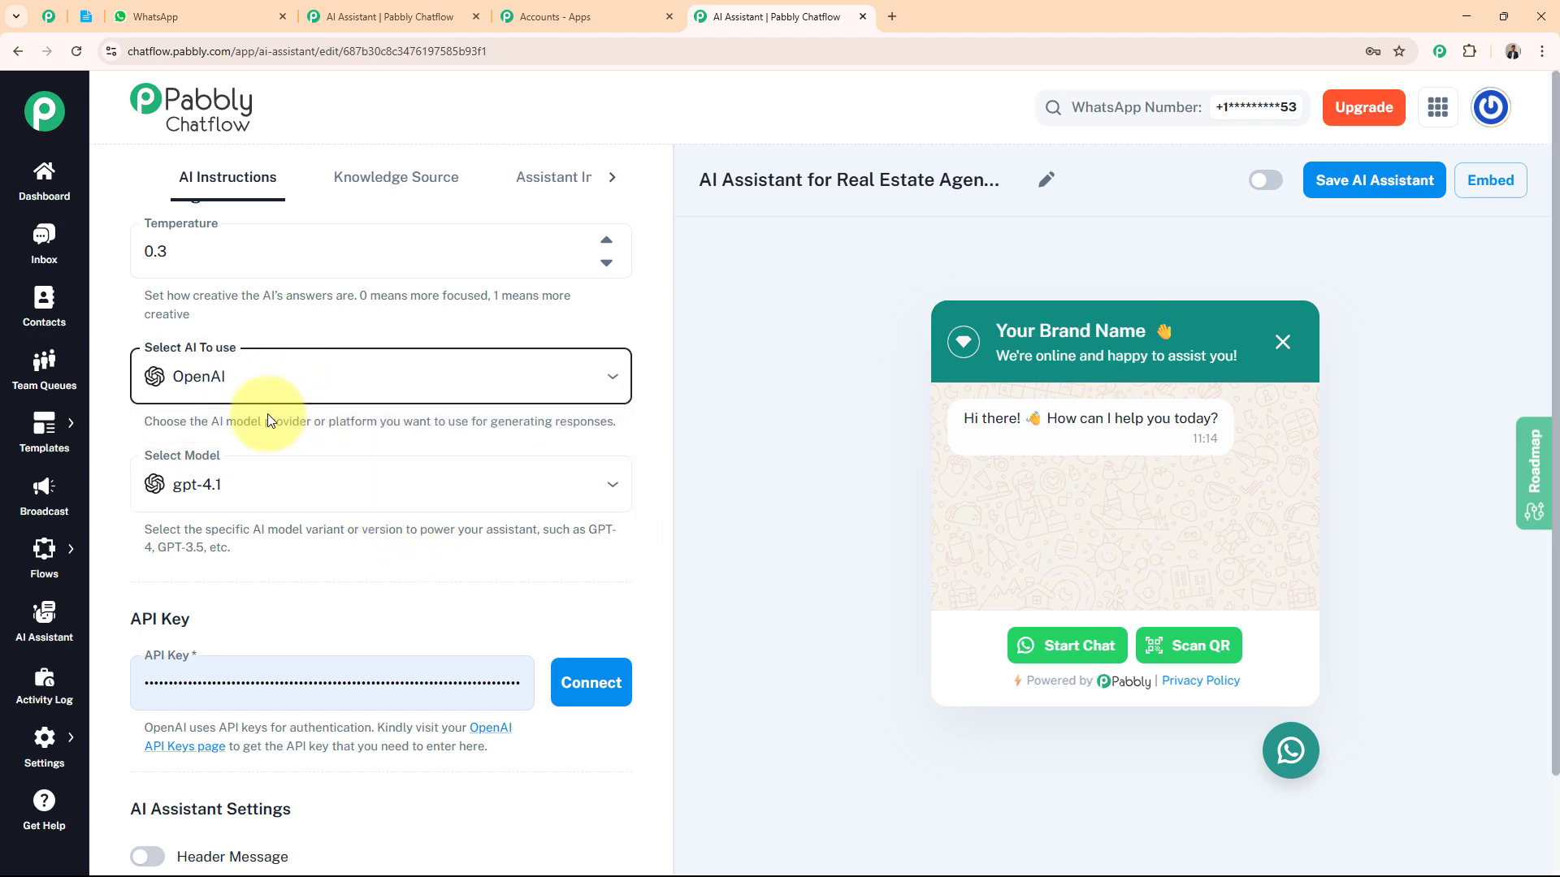
pyautogui.click(345, 486)
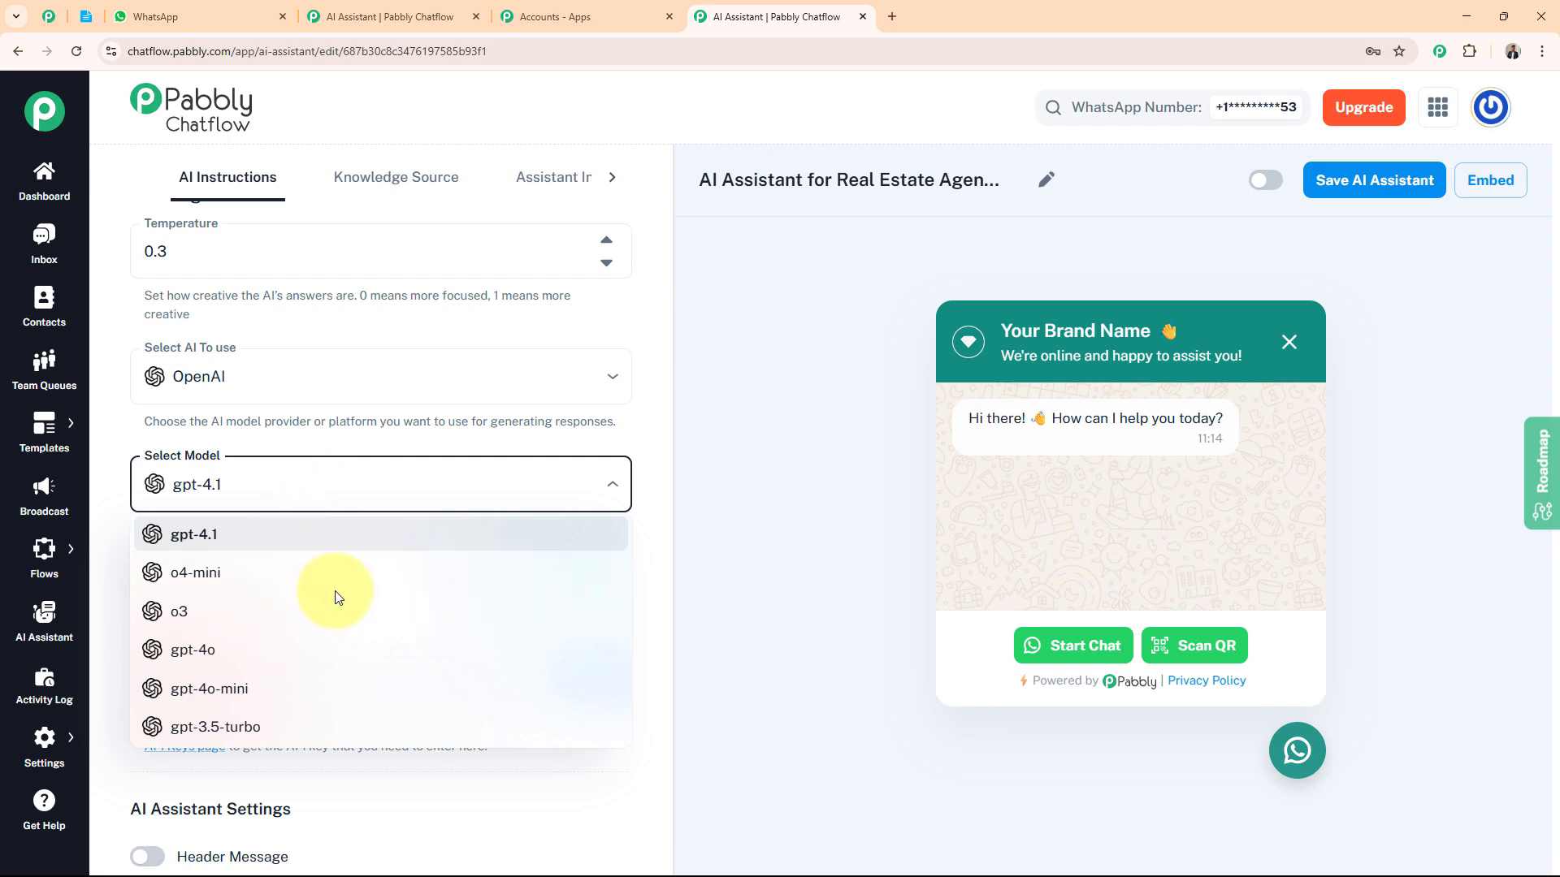
pyautogui.click(258, 689)
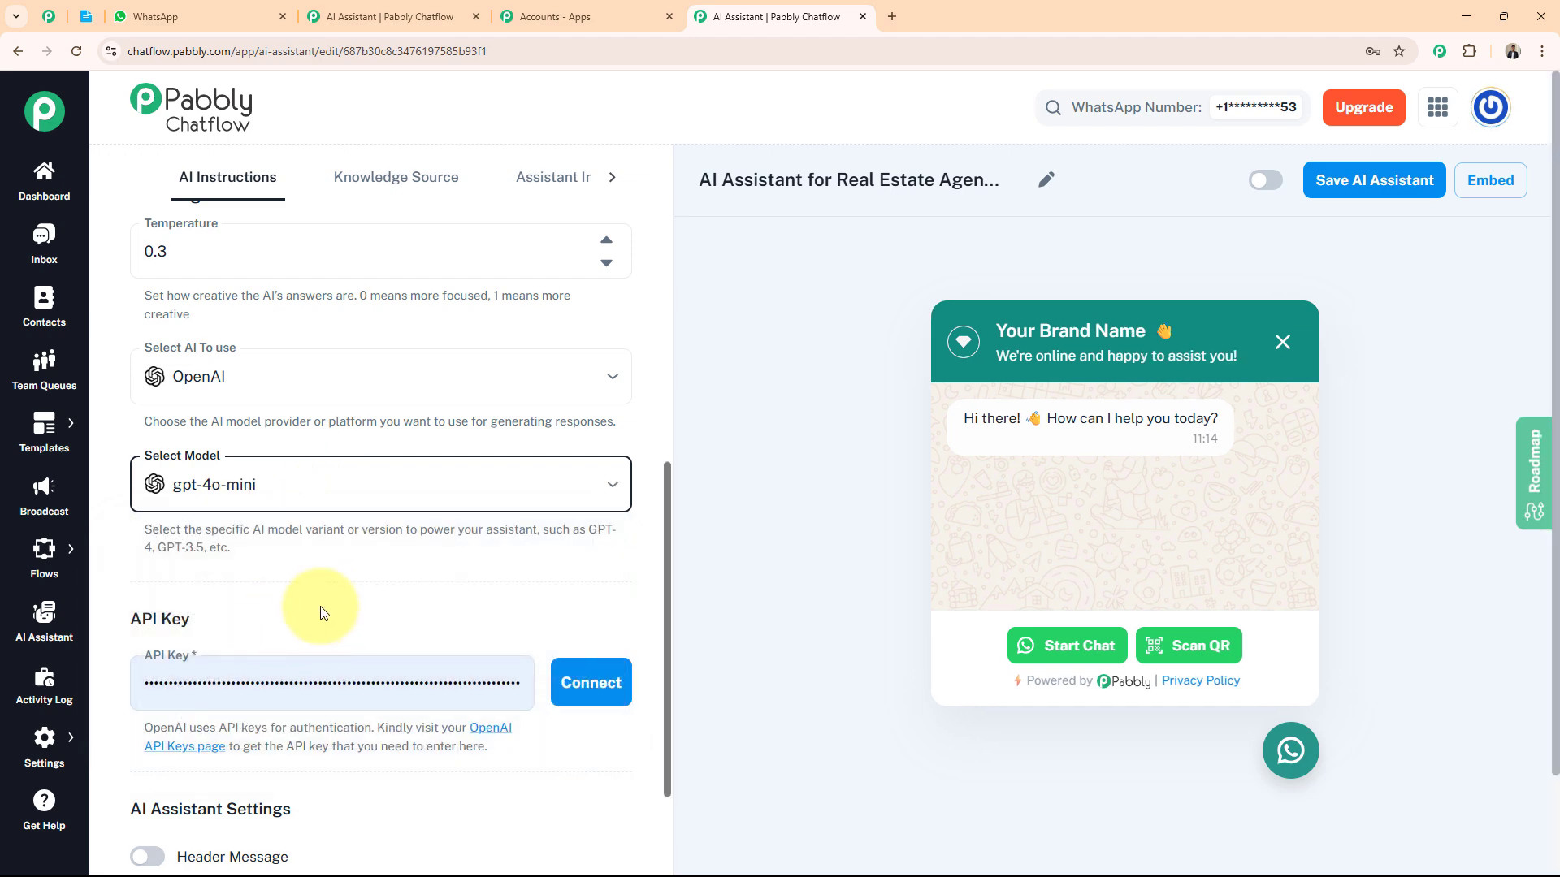
# Open the OpenAI API Keys page linked from the assistant's API key section
pyautogui.click(323, 671)
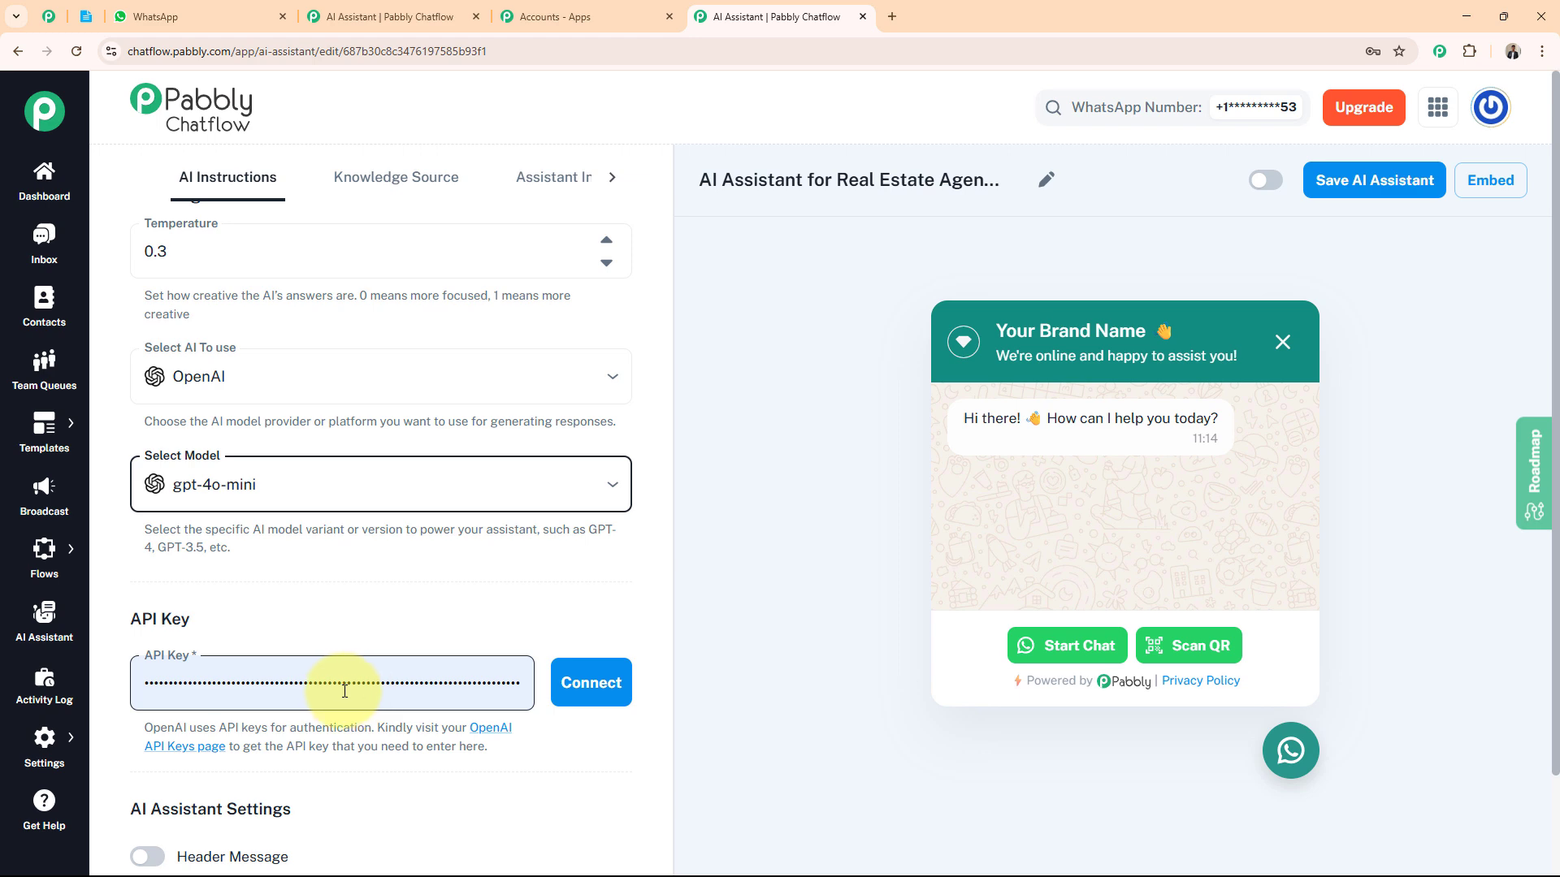
pyautogui.click(382, 723)
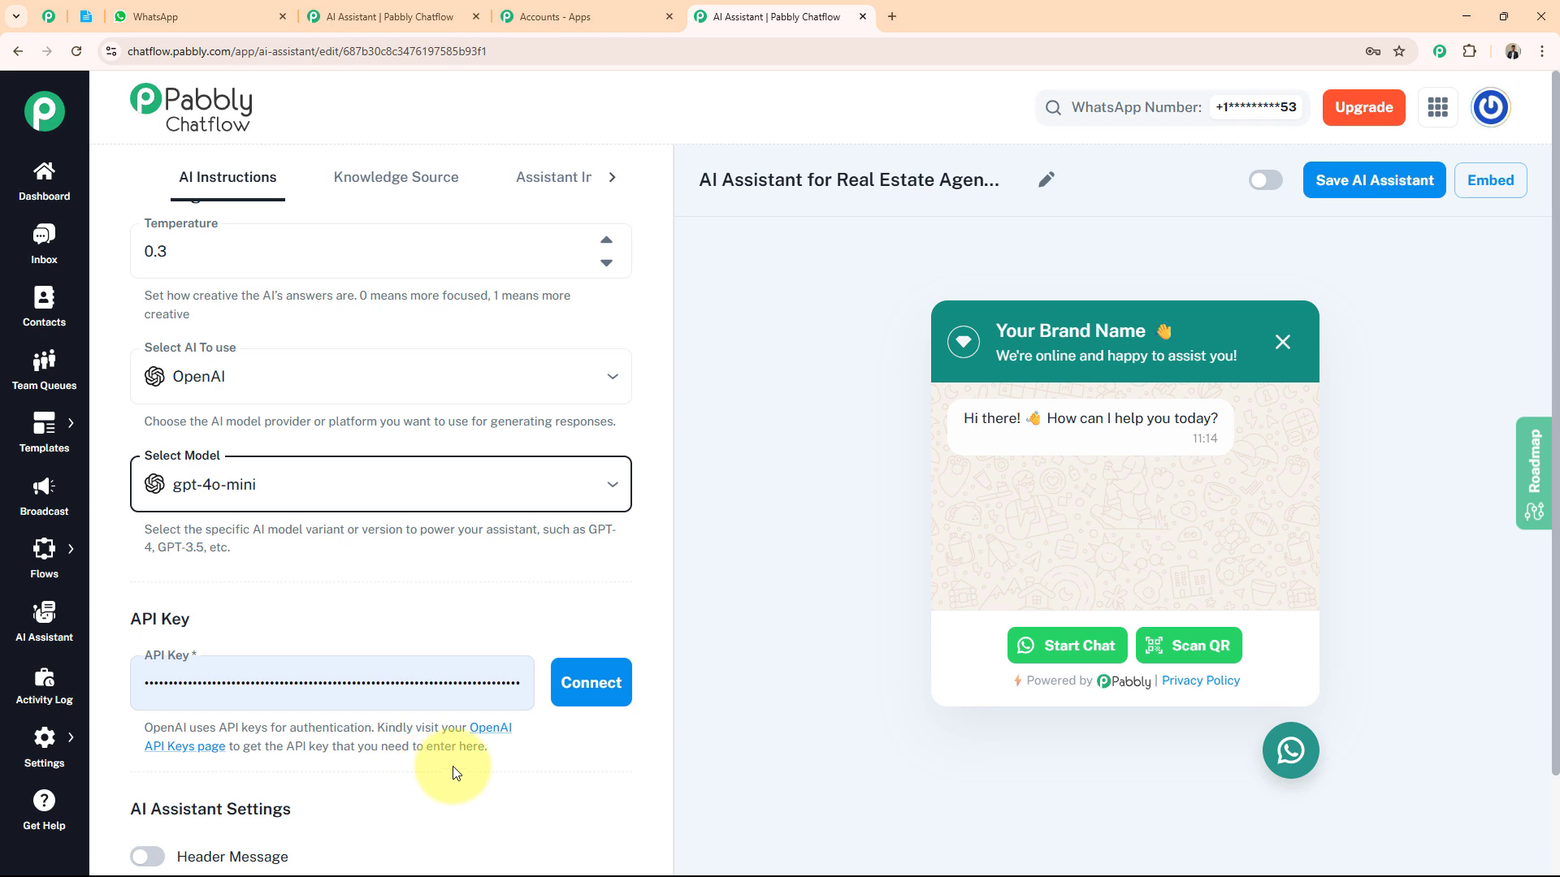
pyautogui.click(498, 740)
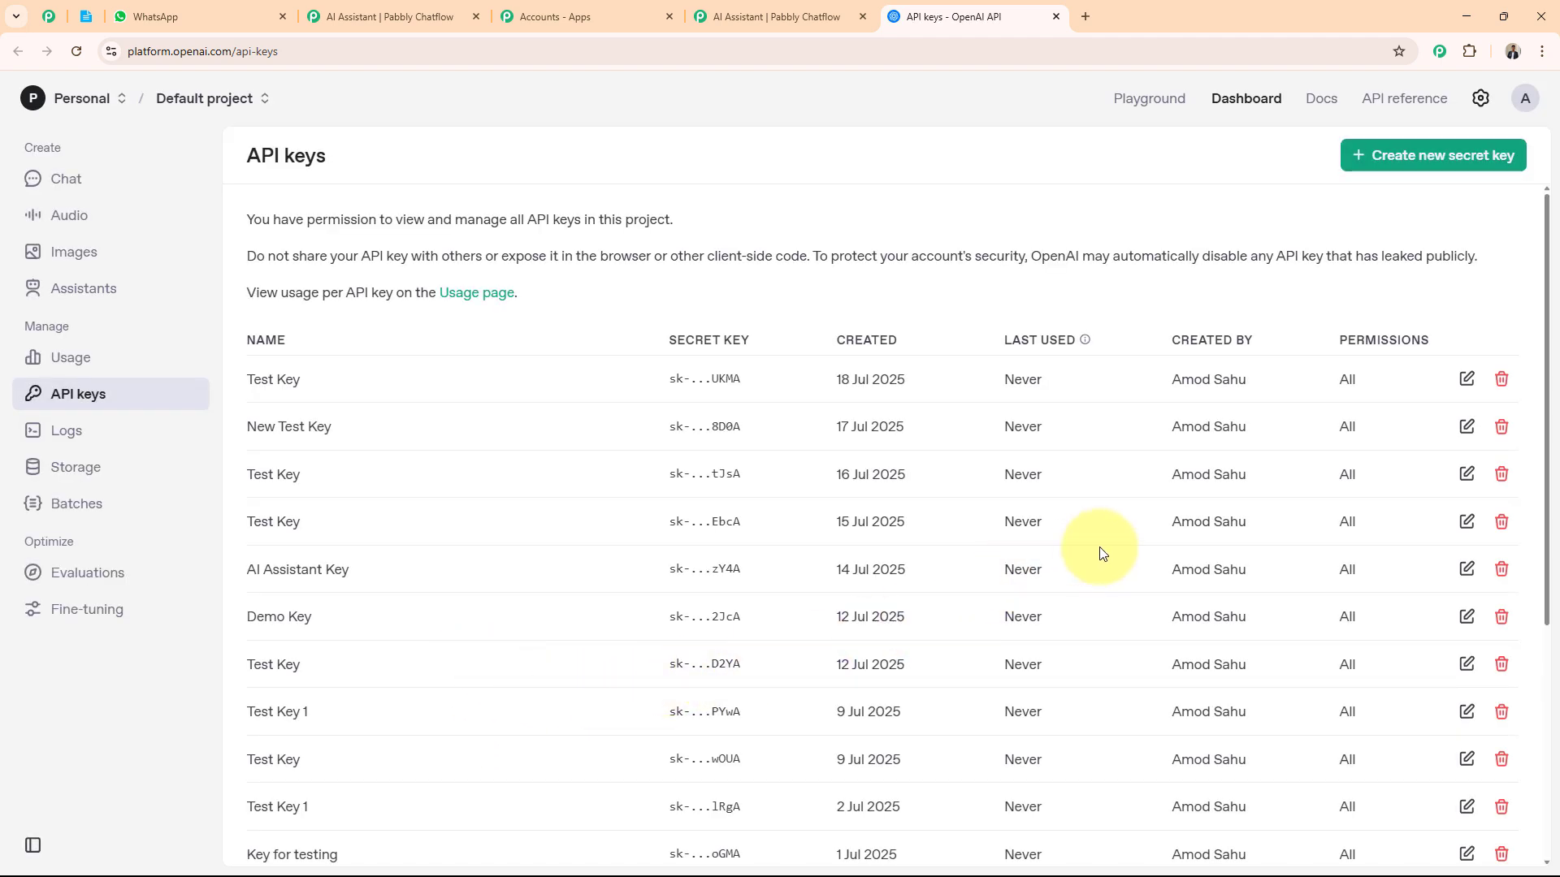
# Create a new OpenAI secret key named "Test Key" in the Default project with all permissions, and copy it
pyautogui.click(1427, 156)
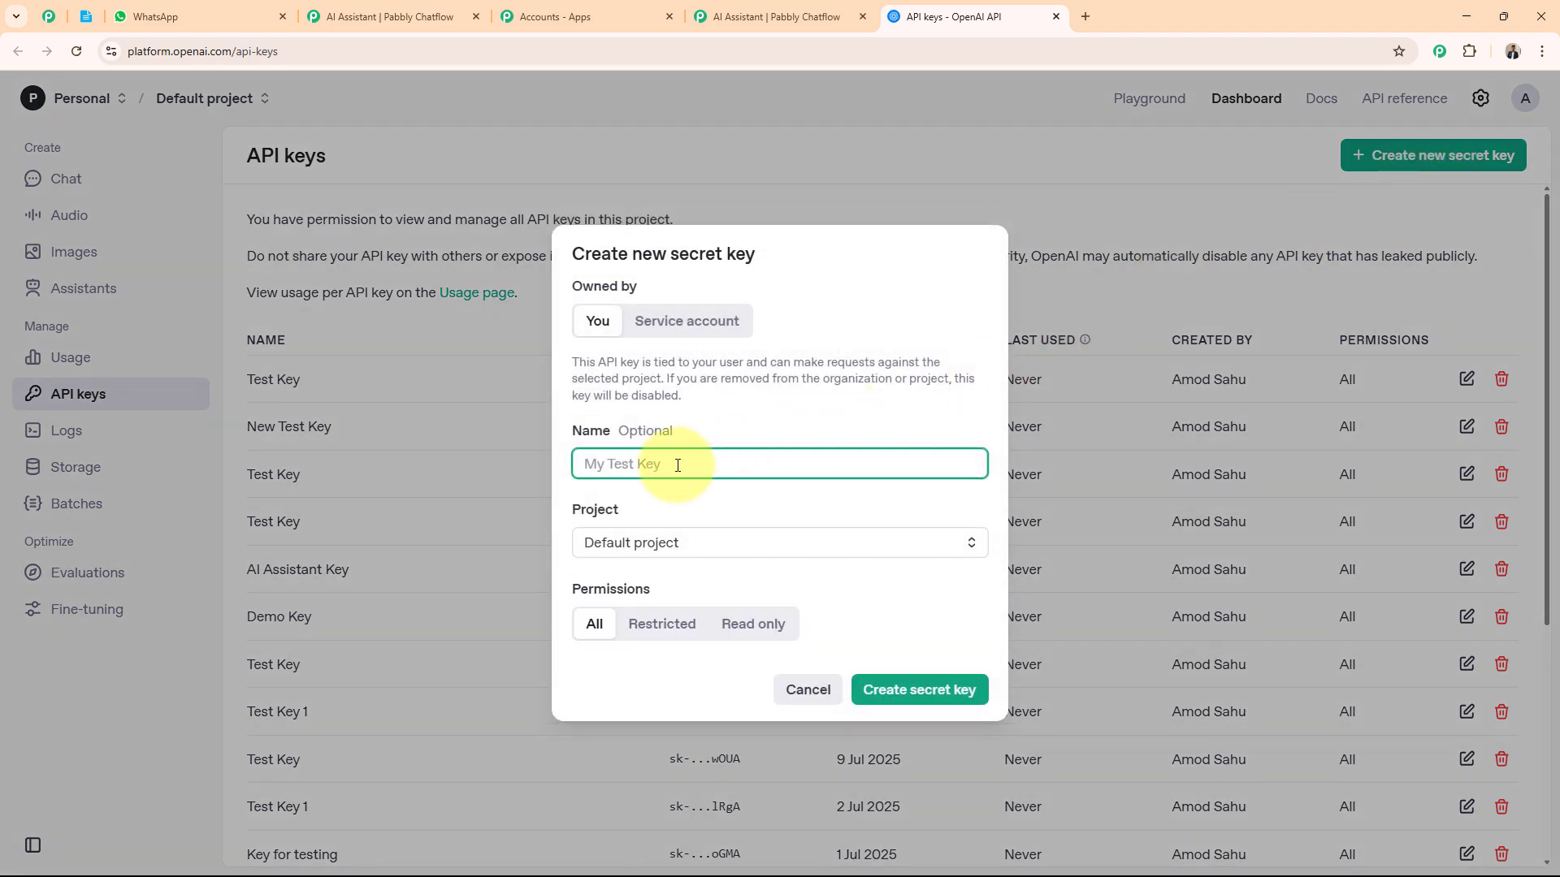
pyautogui.write('Test Key')
pyautogui.click(651, 546)
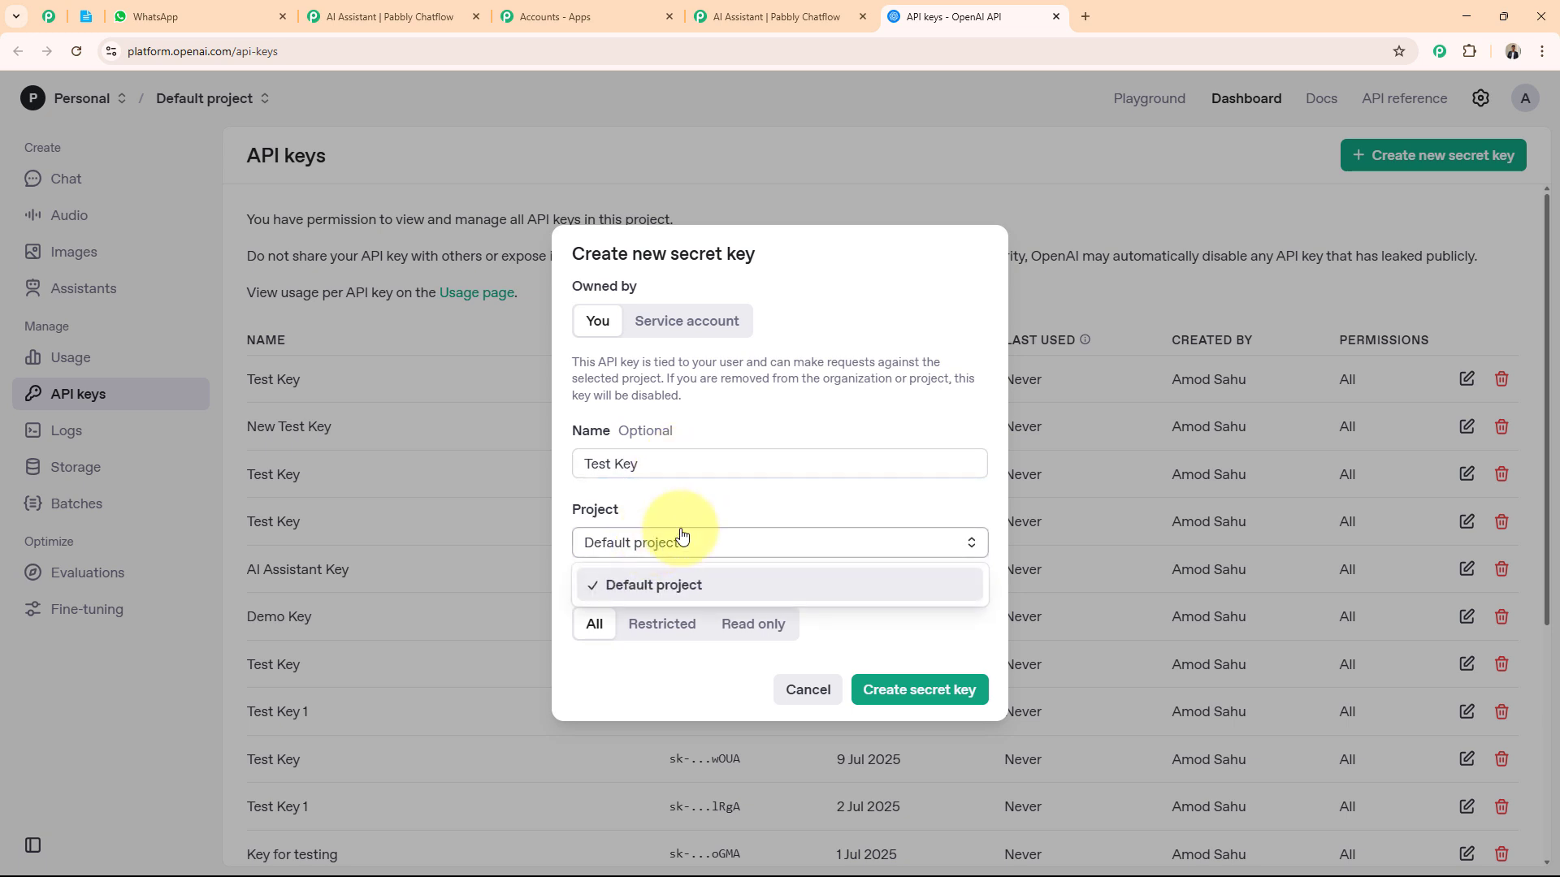
pyautogui.click(721, 508)
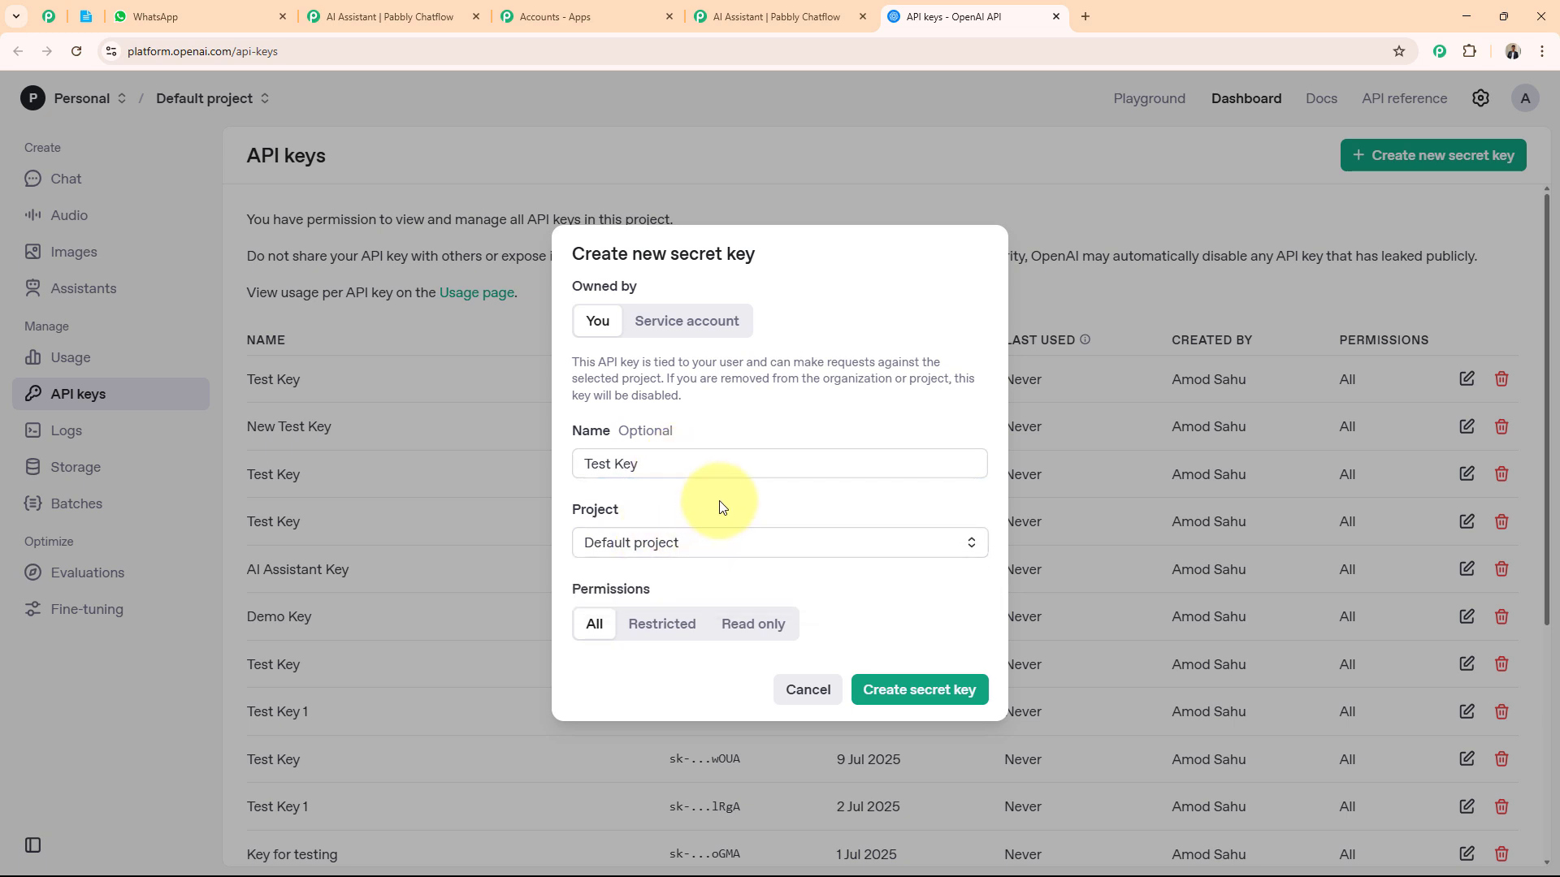
pyautogui.click(916, 692)
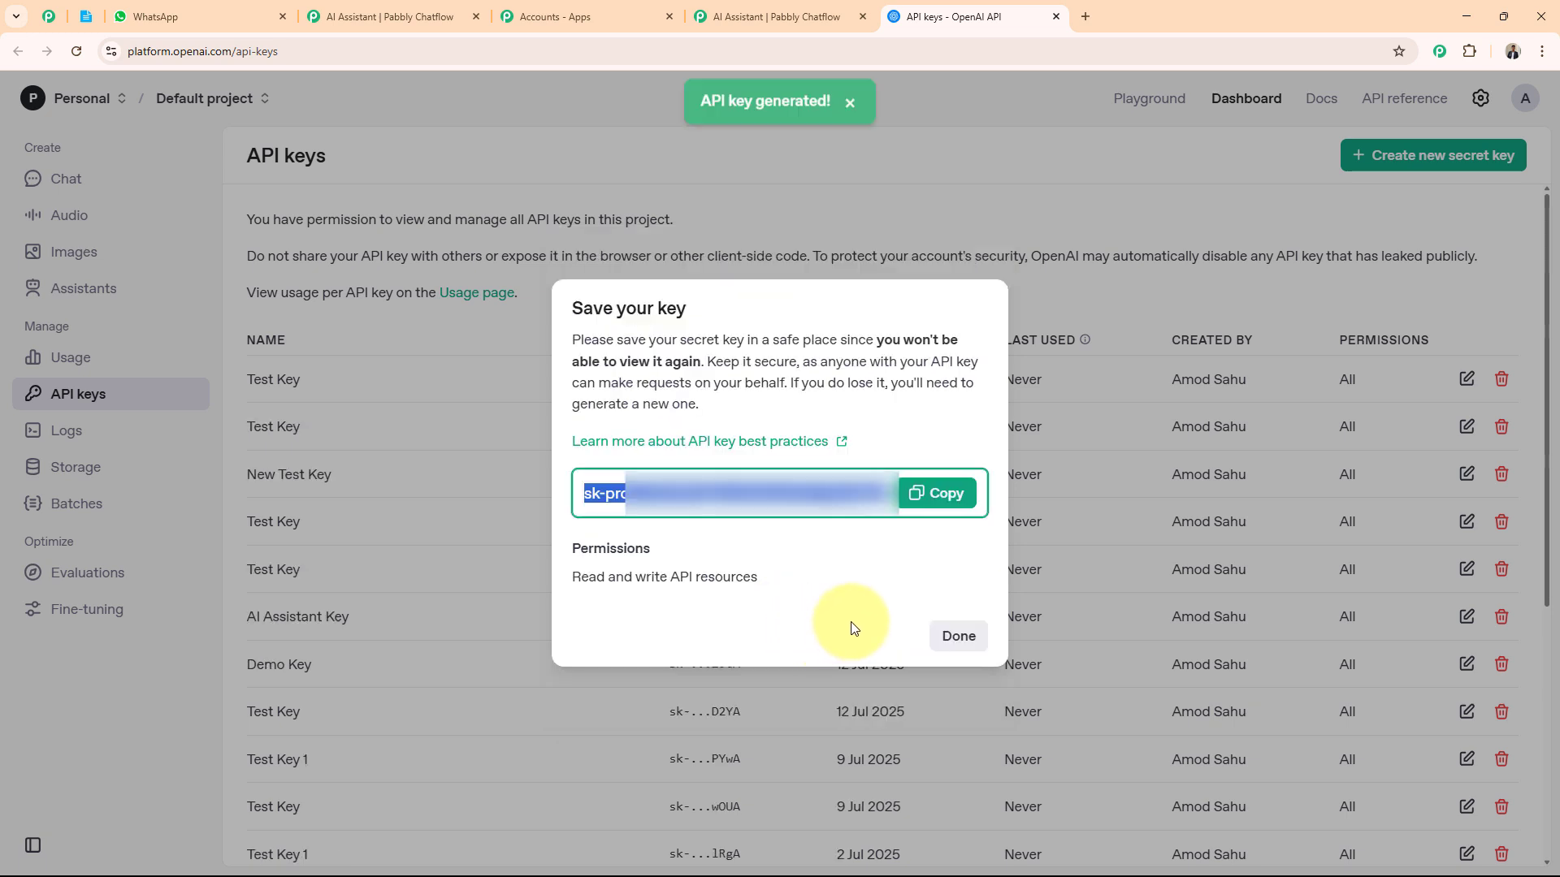
pyautogui.click(943, 500)
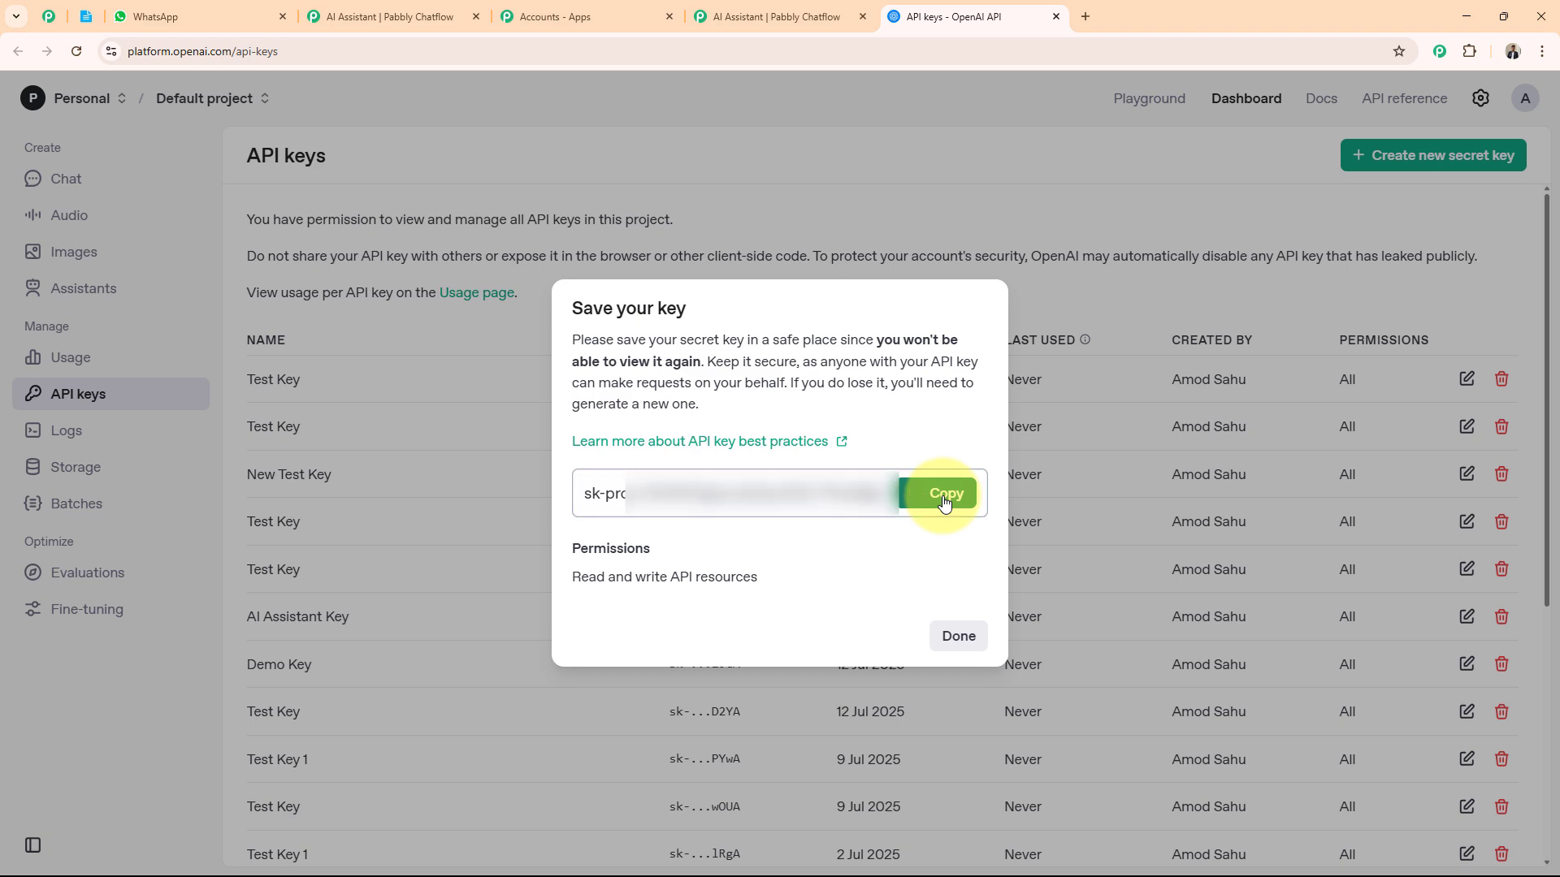
pyautogui.click(959, 636)
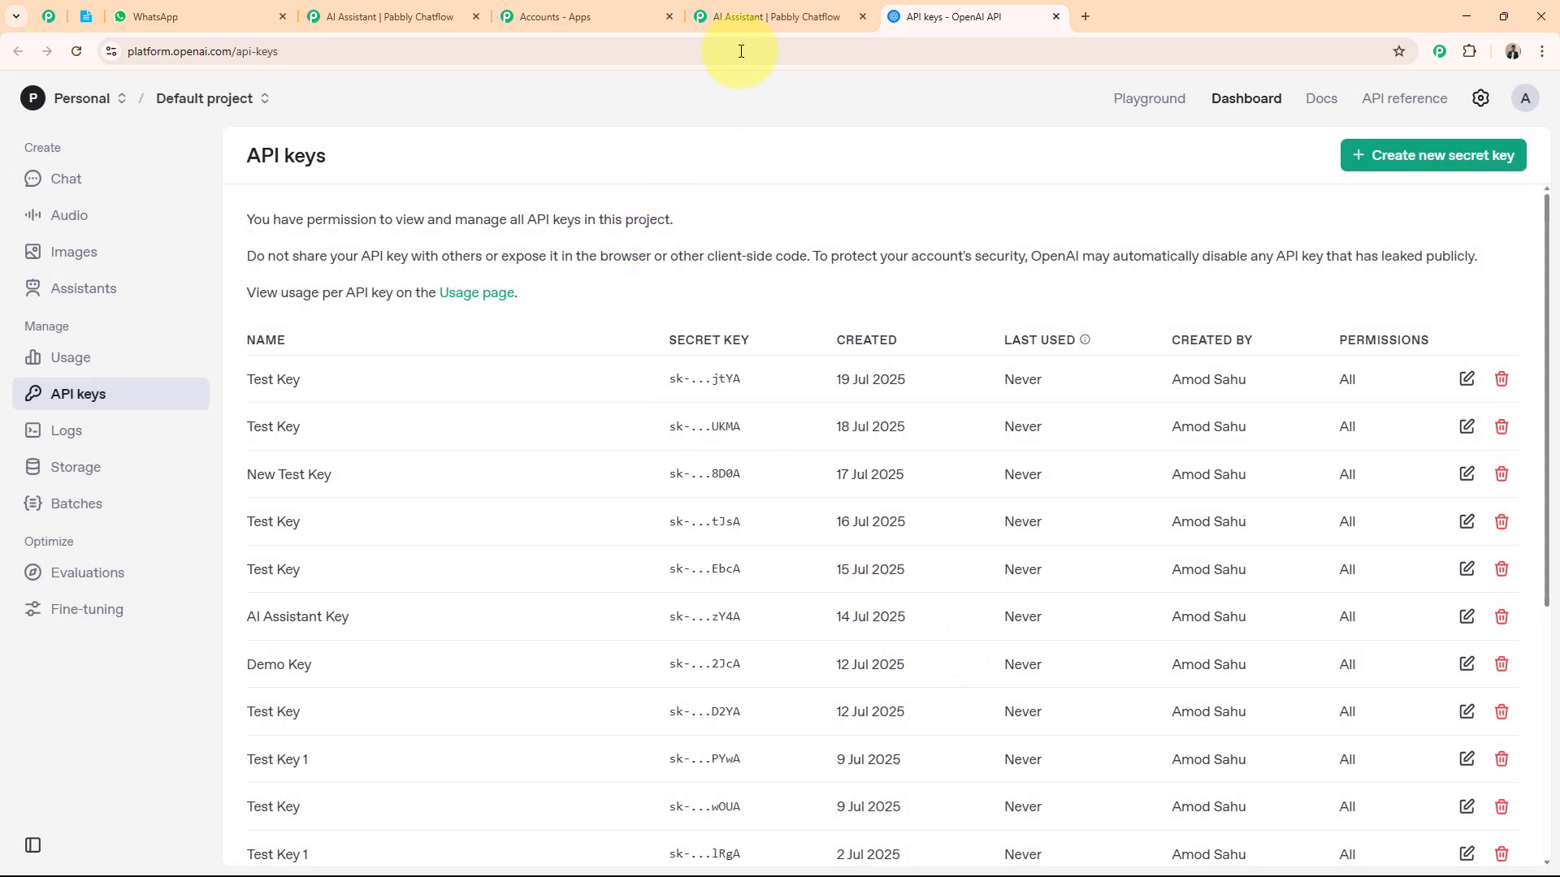
# Switch back to the assistant in Pabbly Chatflow, paste the OpenAI API key and connect it
pyautogui.click(741, 16)
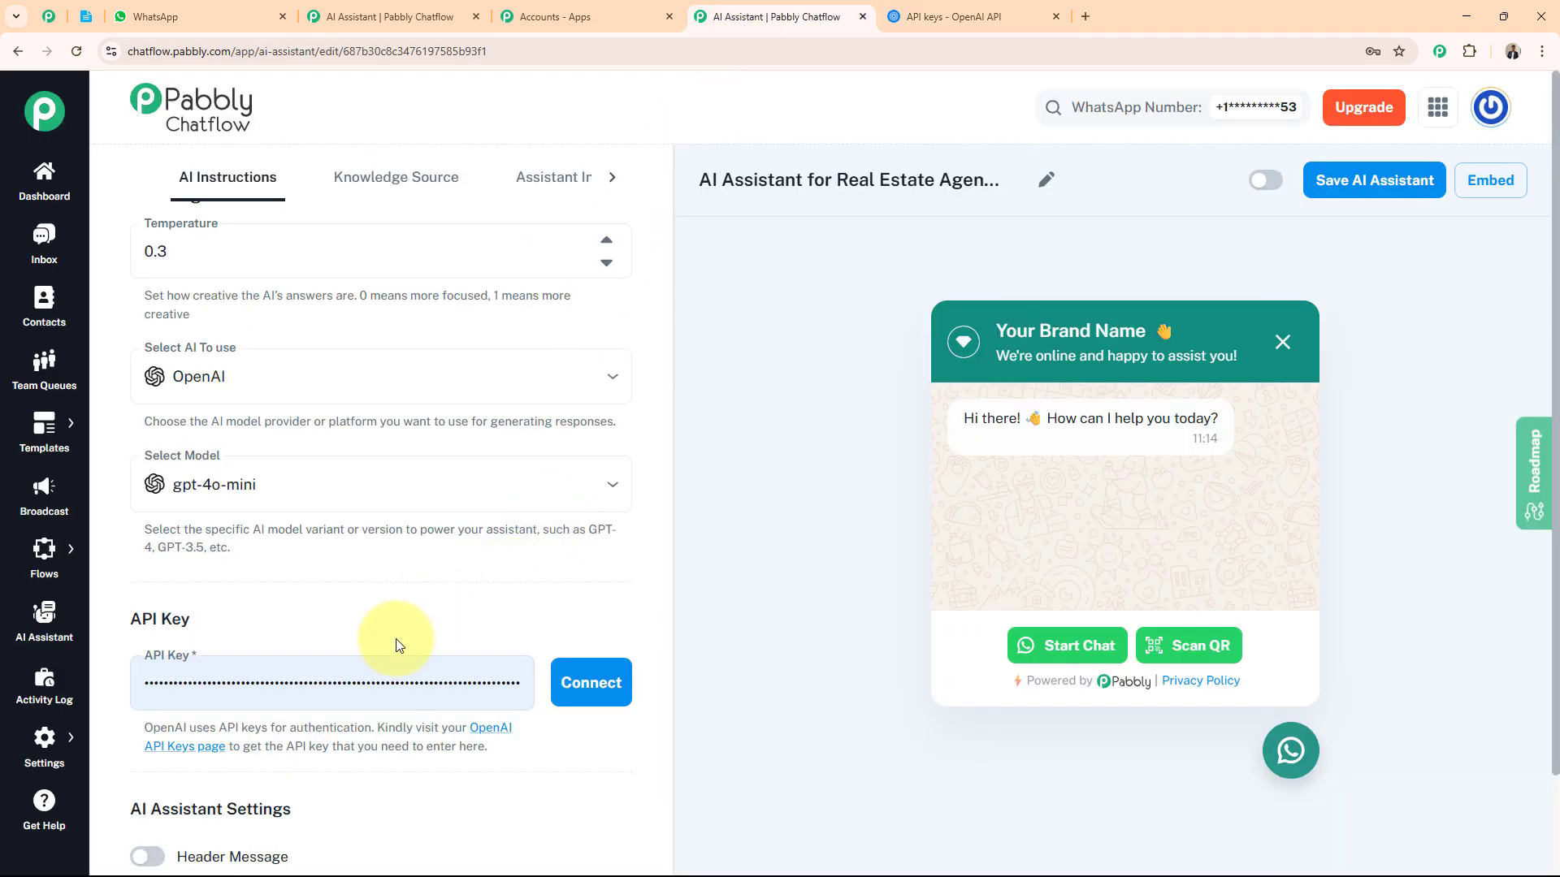
pyautogui.click(410, 687)
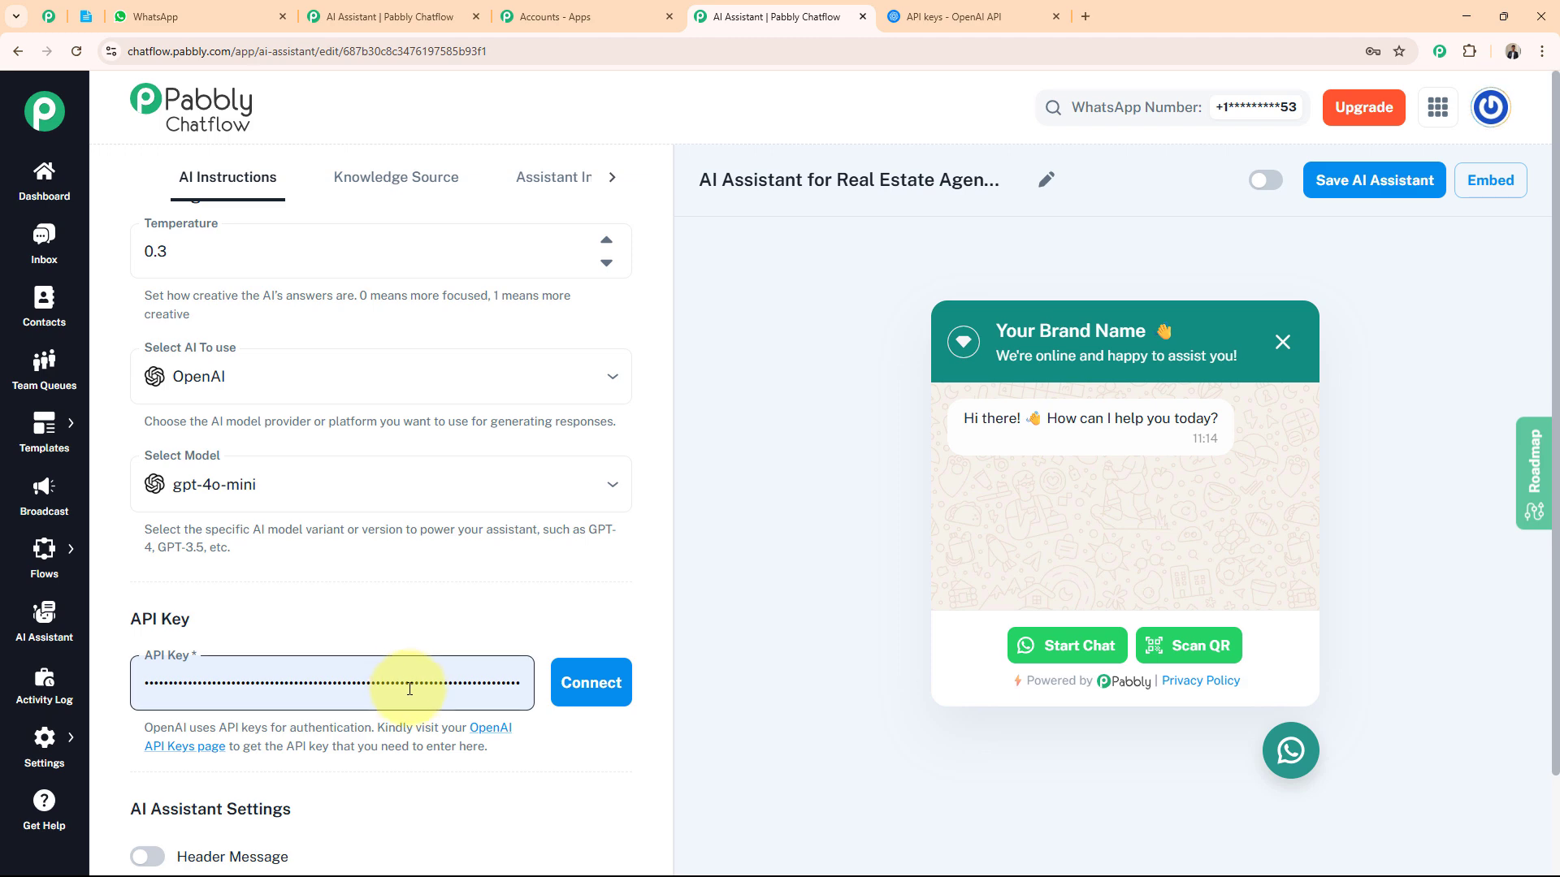
pyautogui.click(584, 689)
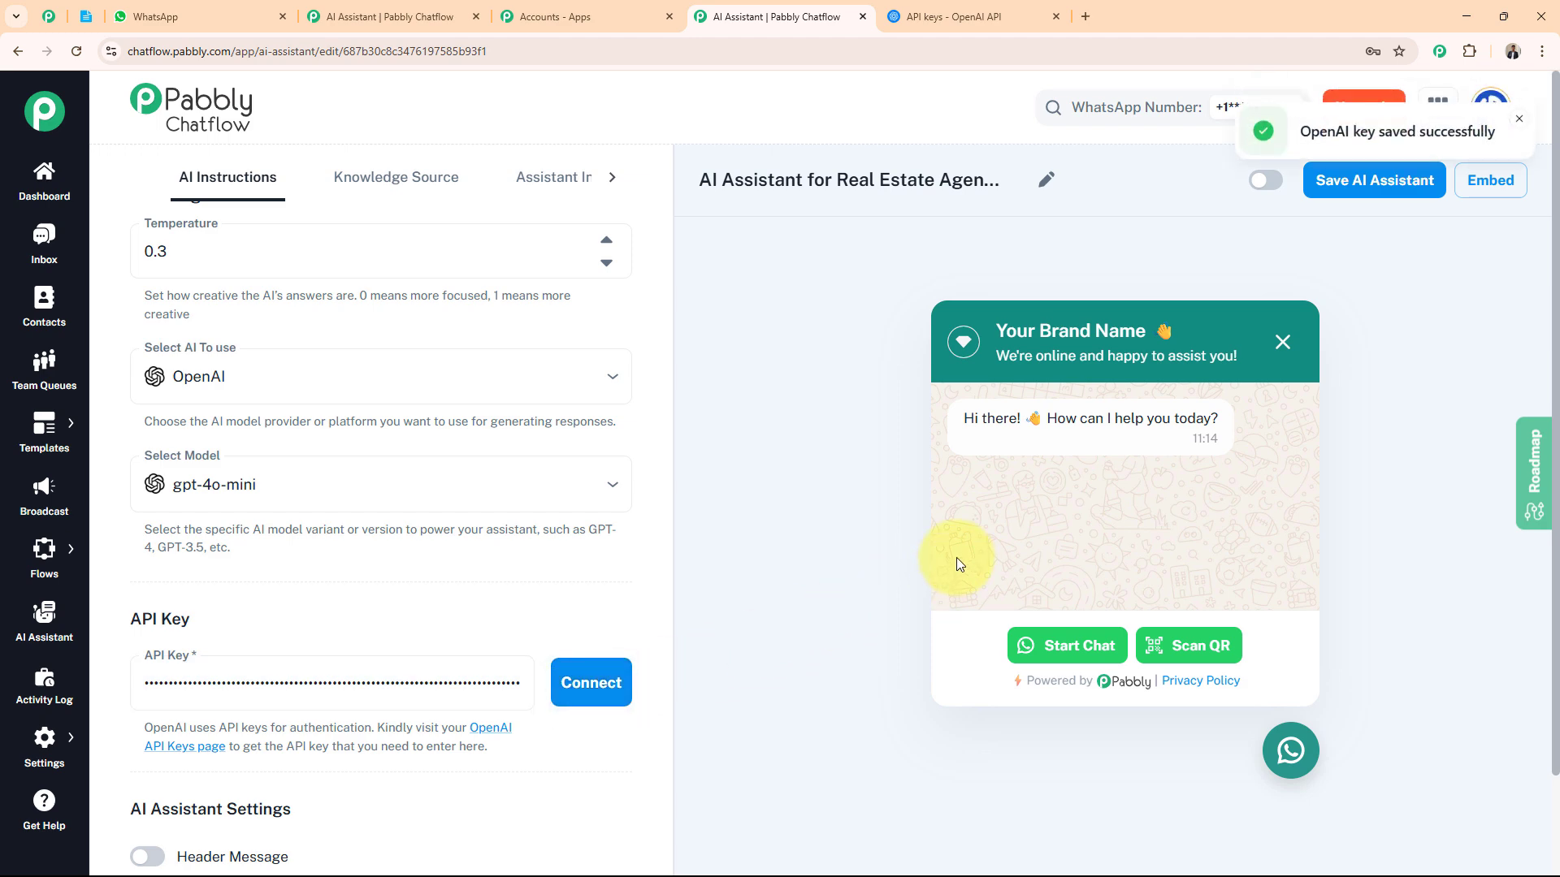
pyautogui.click(1519, 119)
# Try the Header Message and Footer Message settings, switching each one on and off again
pyautogui.scroll(-4, 382, 651)
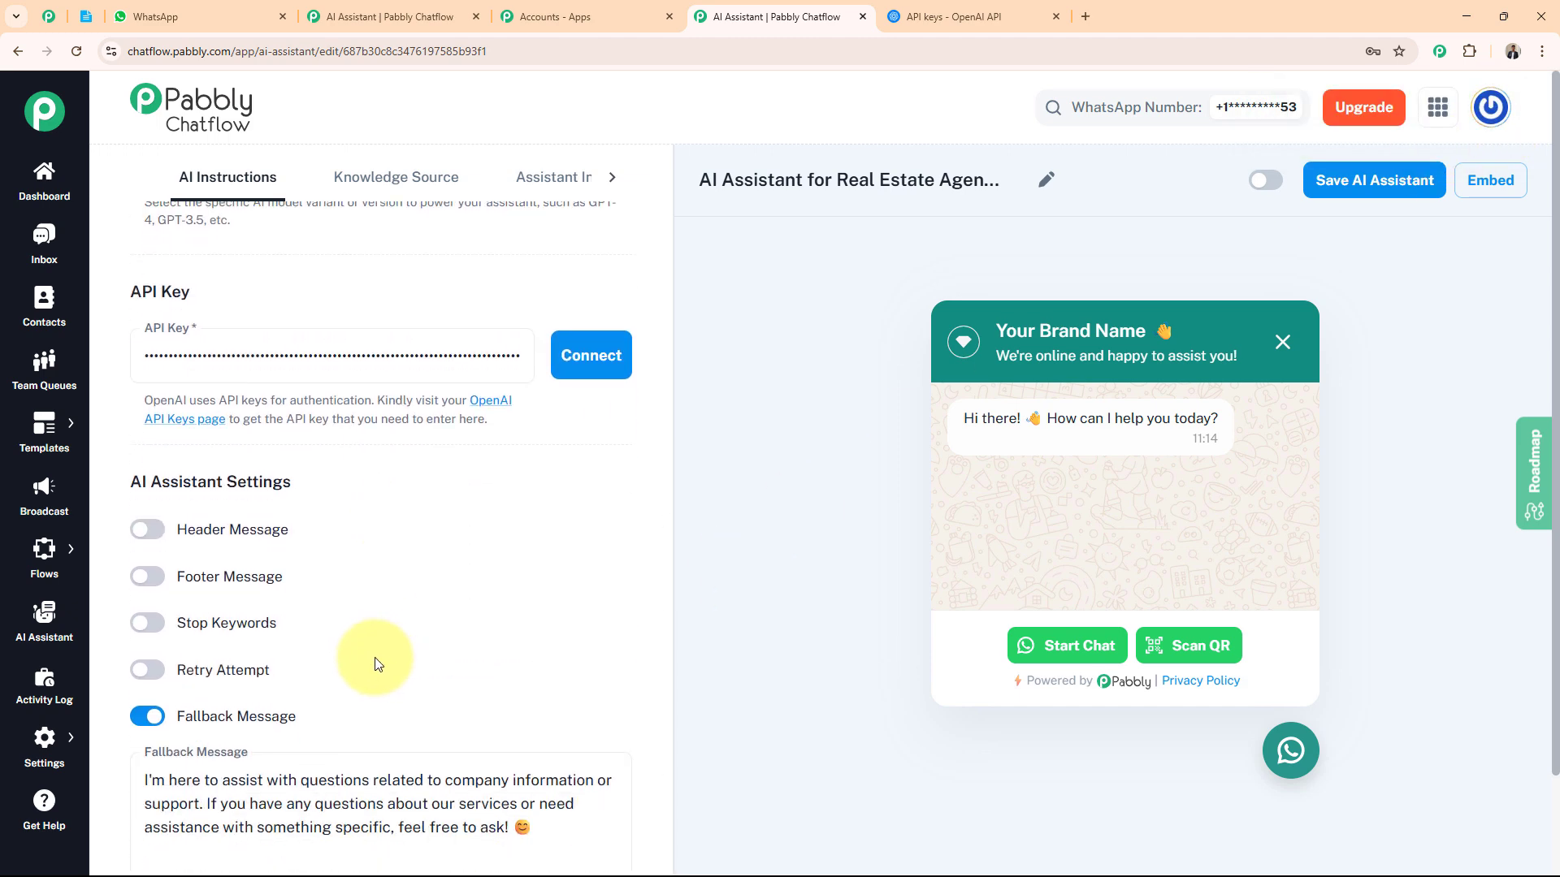
pyautogui.click(149, 538)
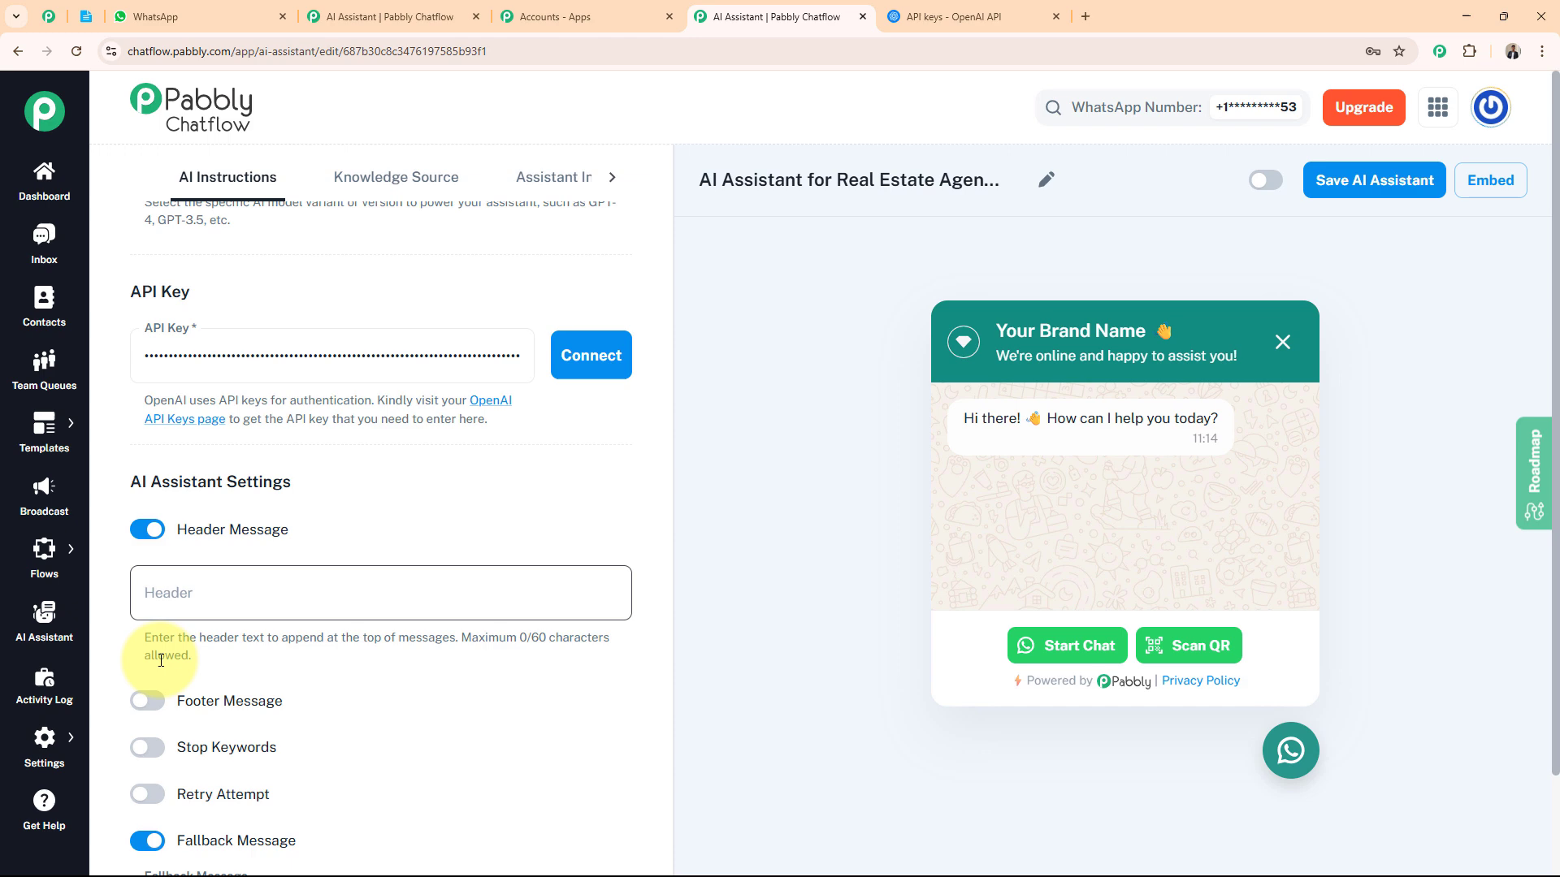
pyautogui.click(144, 546)
pyautogui.click(147, 578)
pyautogui.click(148, 581)
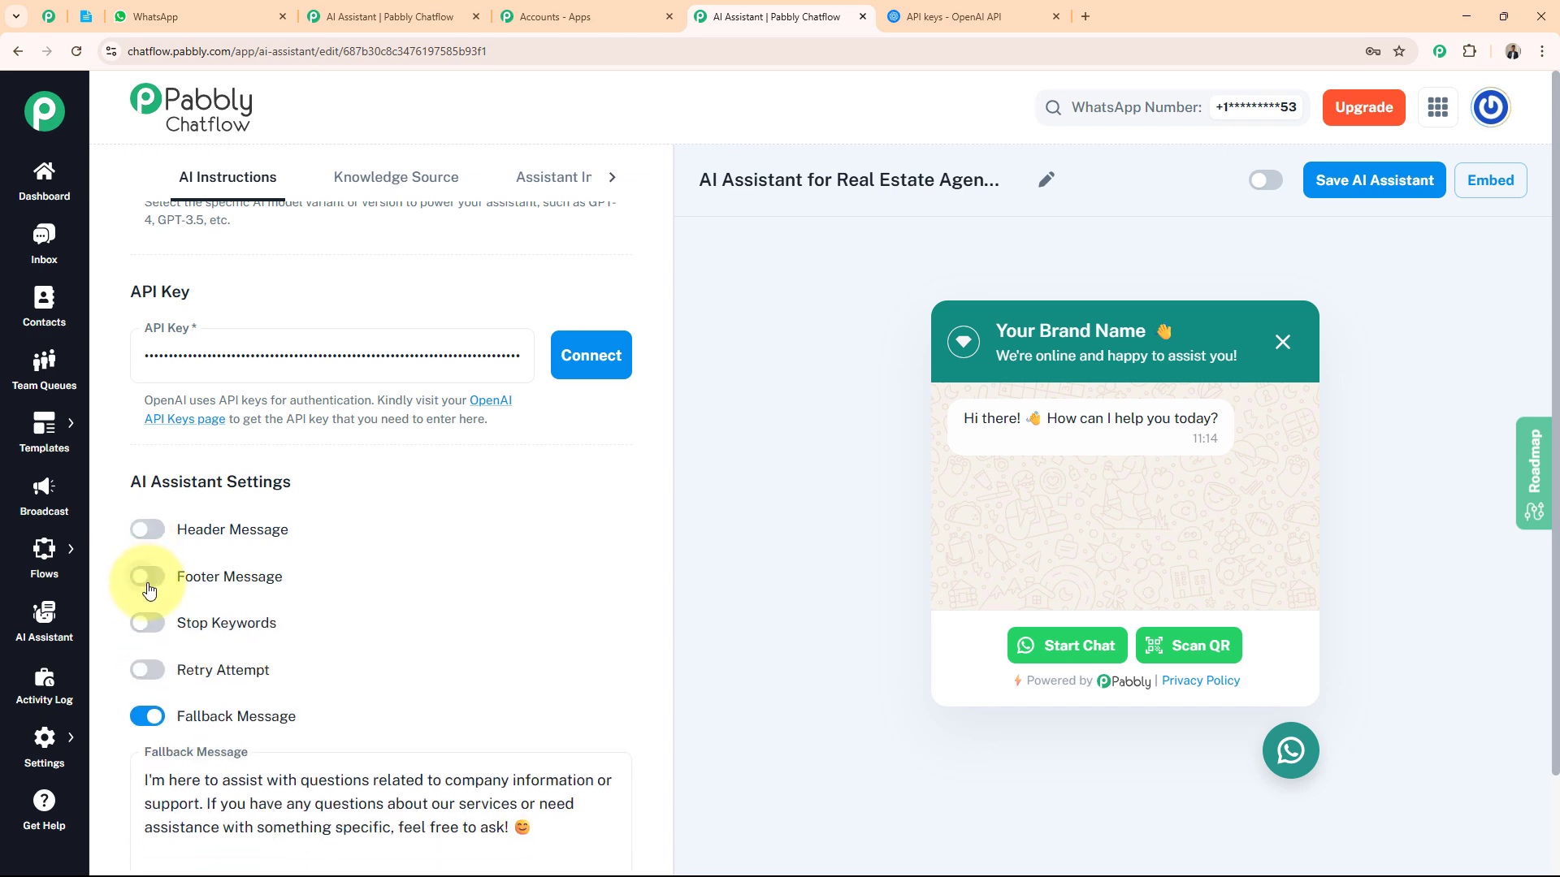
# Try the Stop Keywords setting with the keyword "Stop" and the Retry Attempt setting, clearing the keyword and switching both off again
pyautogui.click(147, 622)
pyautogui.scroll(-2, 438, 654)
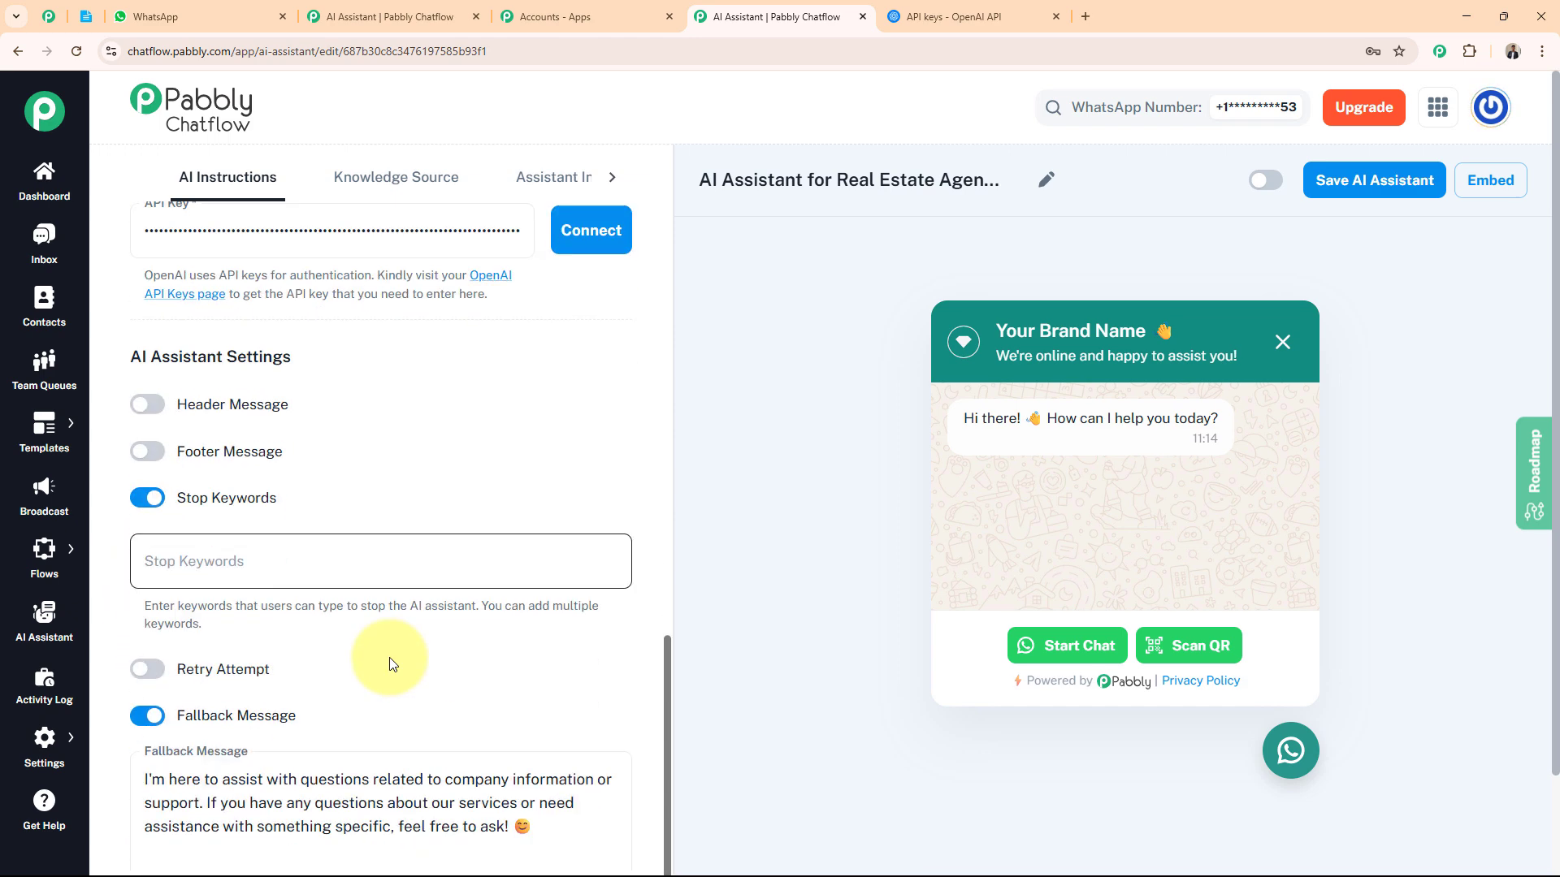
pyautogui.click(199, 569)
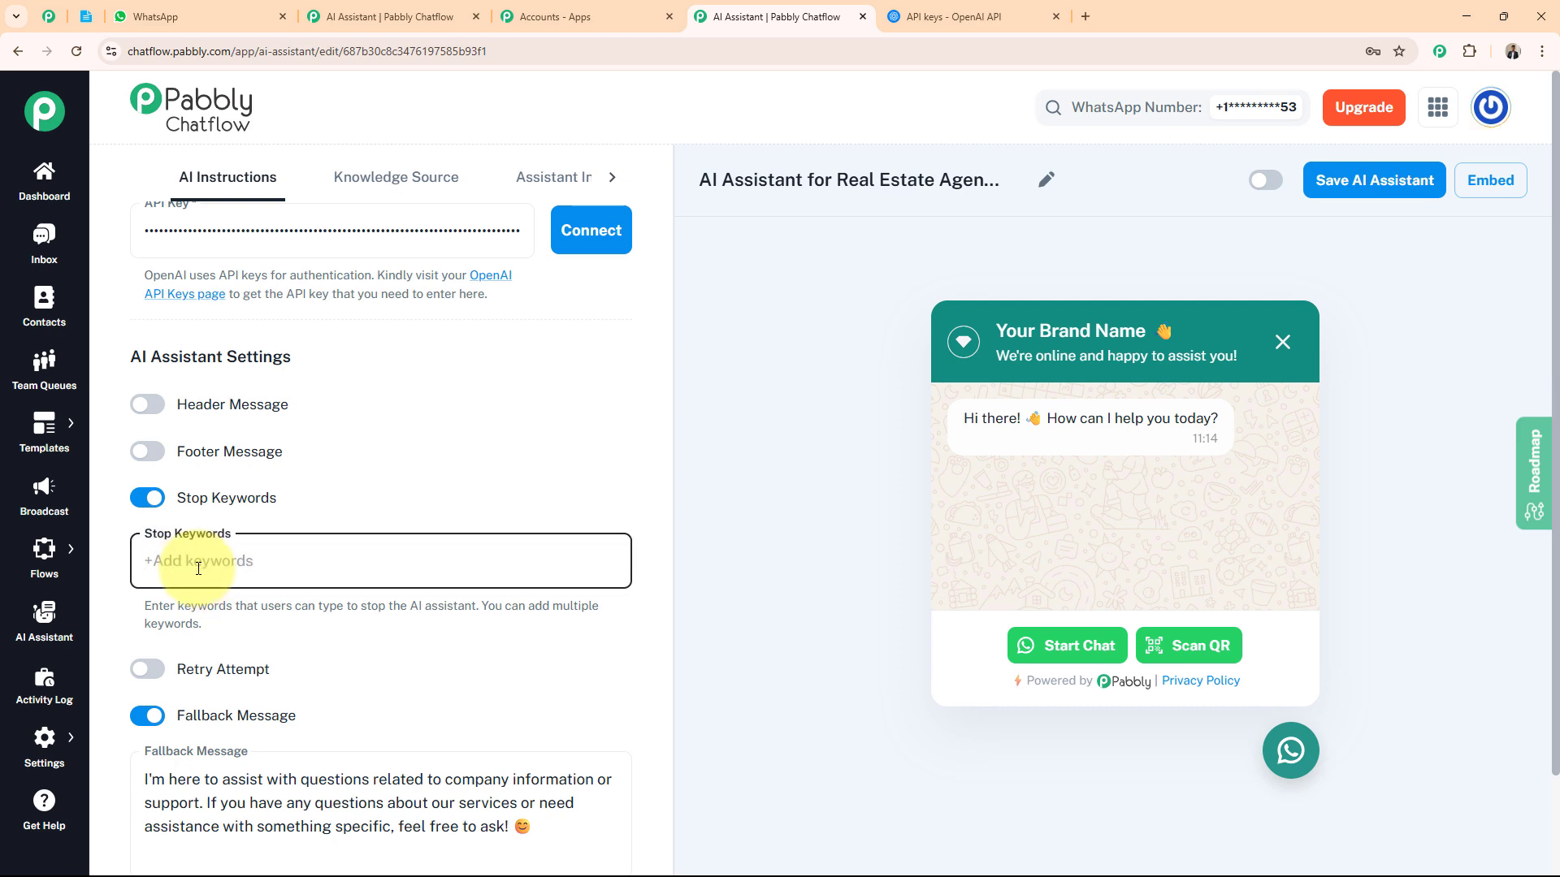
pyautogui.write('Stop')
pyautogui.press('BackSpace')
pyautogui.press('BackSpace')
pyautogui.press('BackSpace')
pyautogui.press('BackSpace')
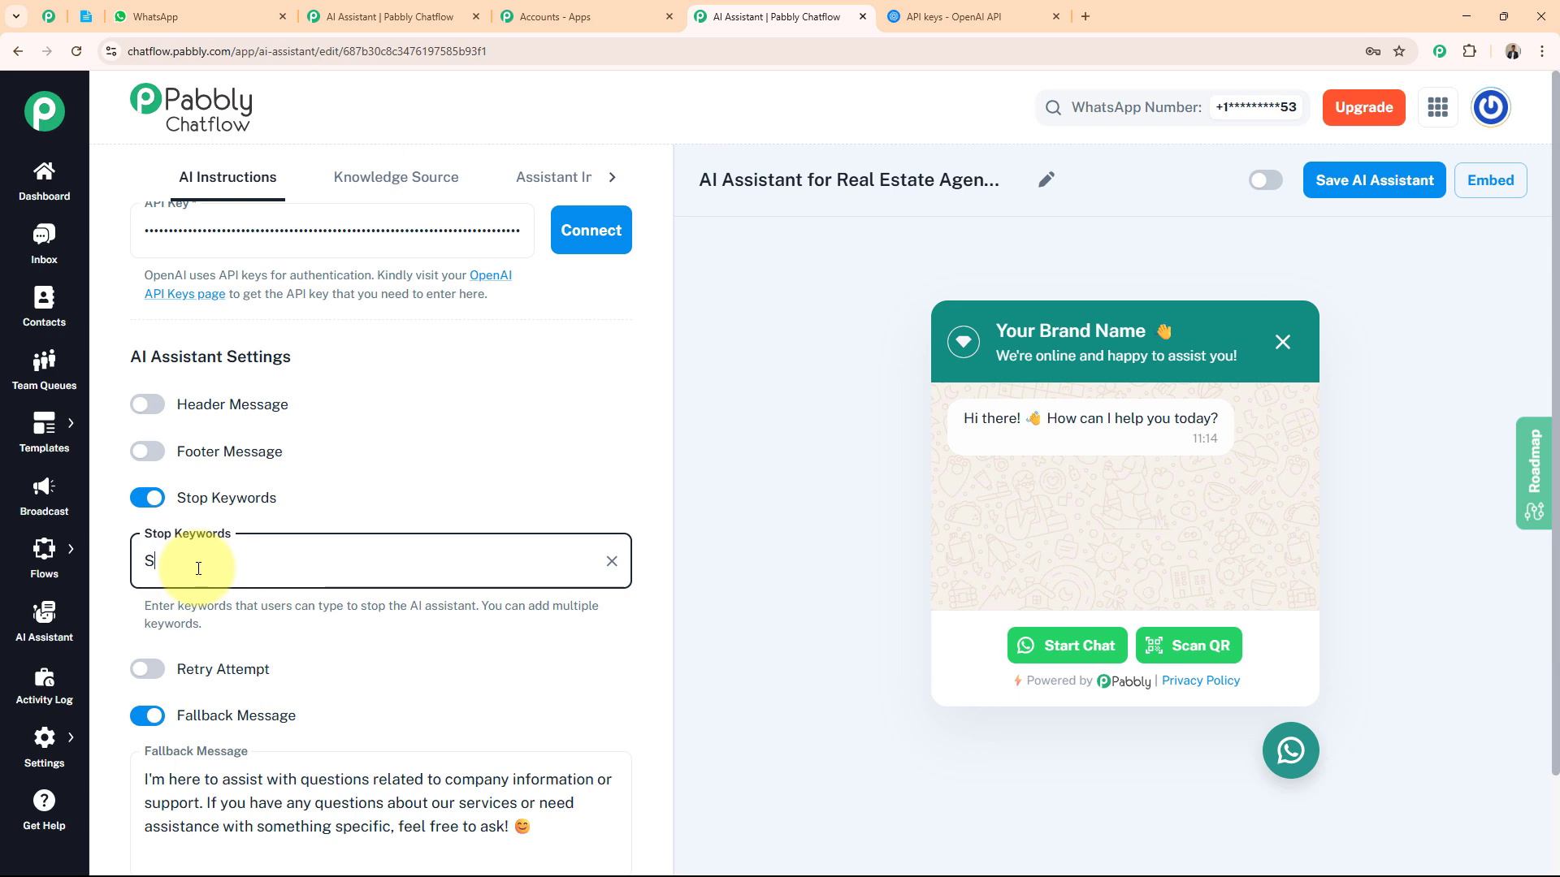
pyautogui.click(146, 498)
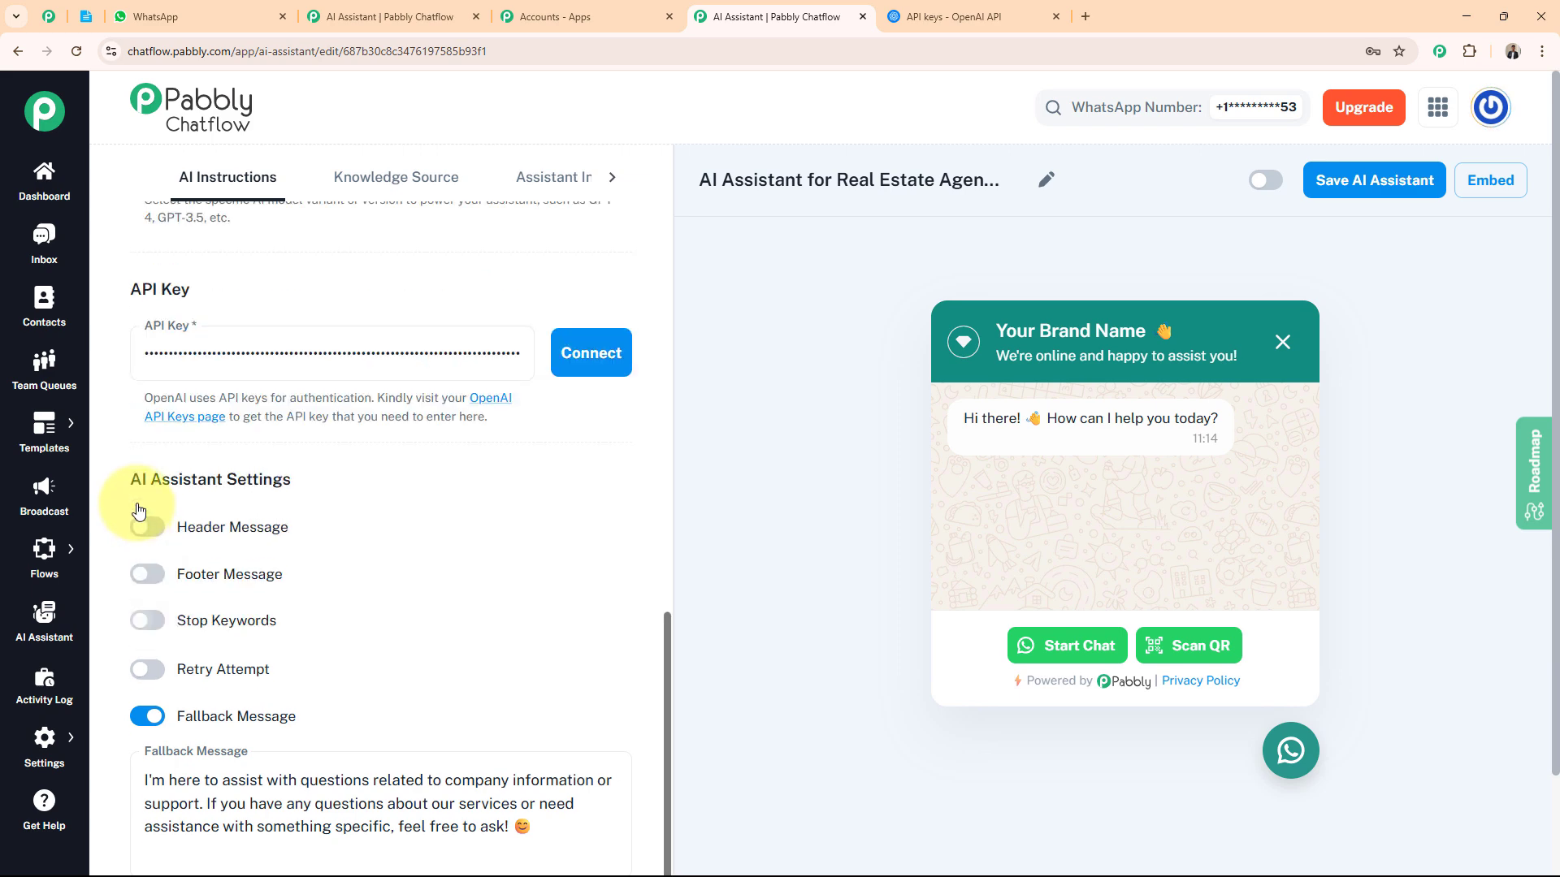
pyautogui.click(148, 557)
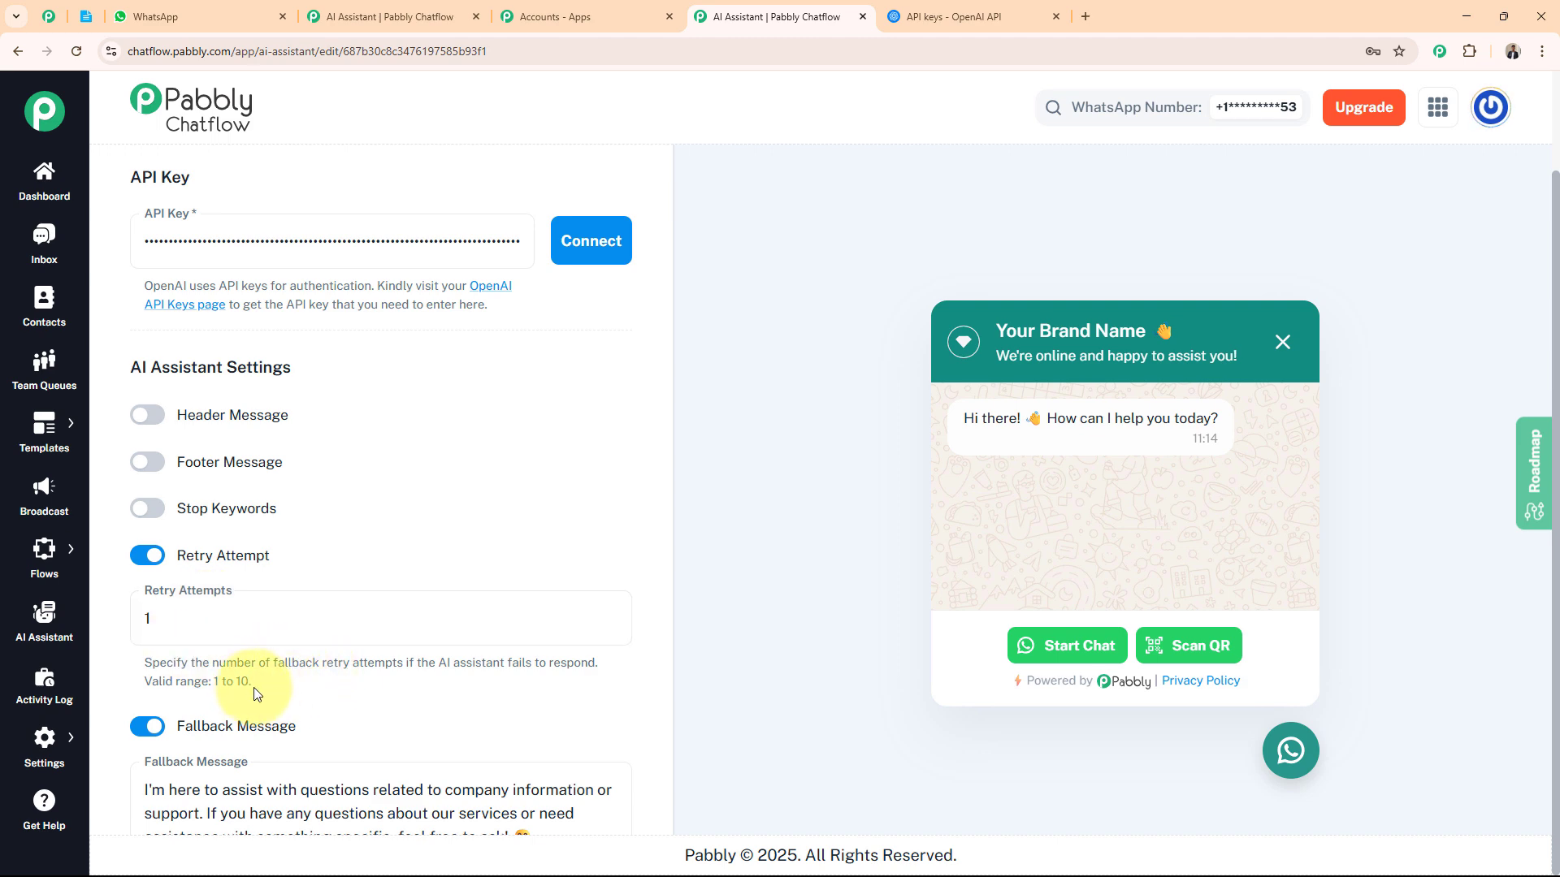
pyautogui.click(147, 556)
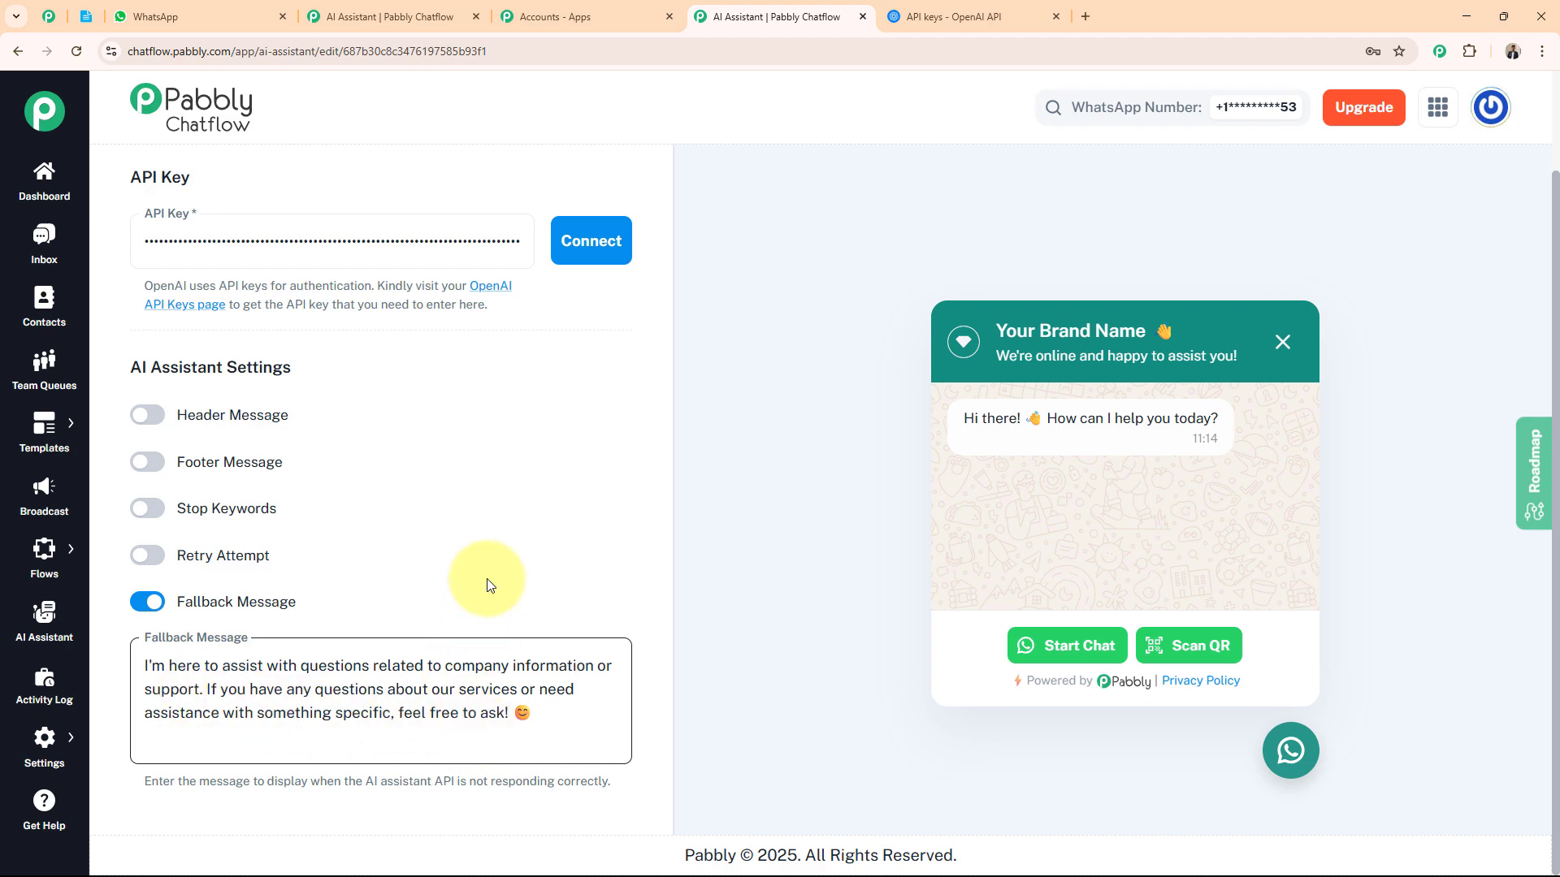
# Upload the text file "DreamNest Realty - Knowledge Base" from the Downloads folder as the assistant's knowledge source
pyautogui.scroll(10, 488, 574)
pyautogui.scroll(10, 527, 451)
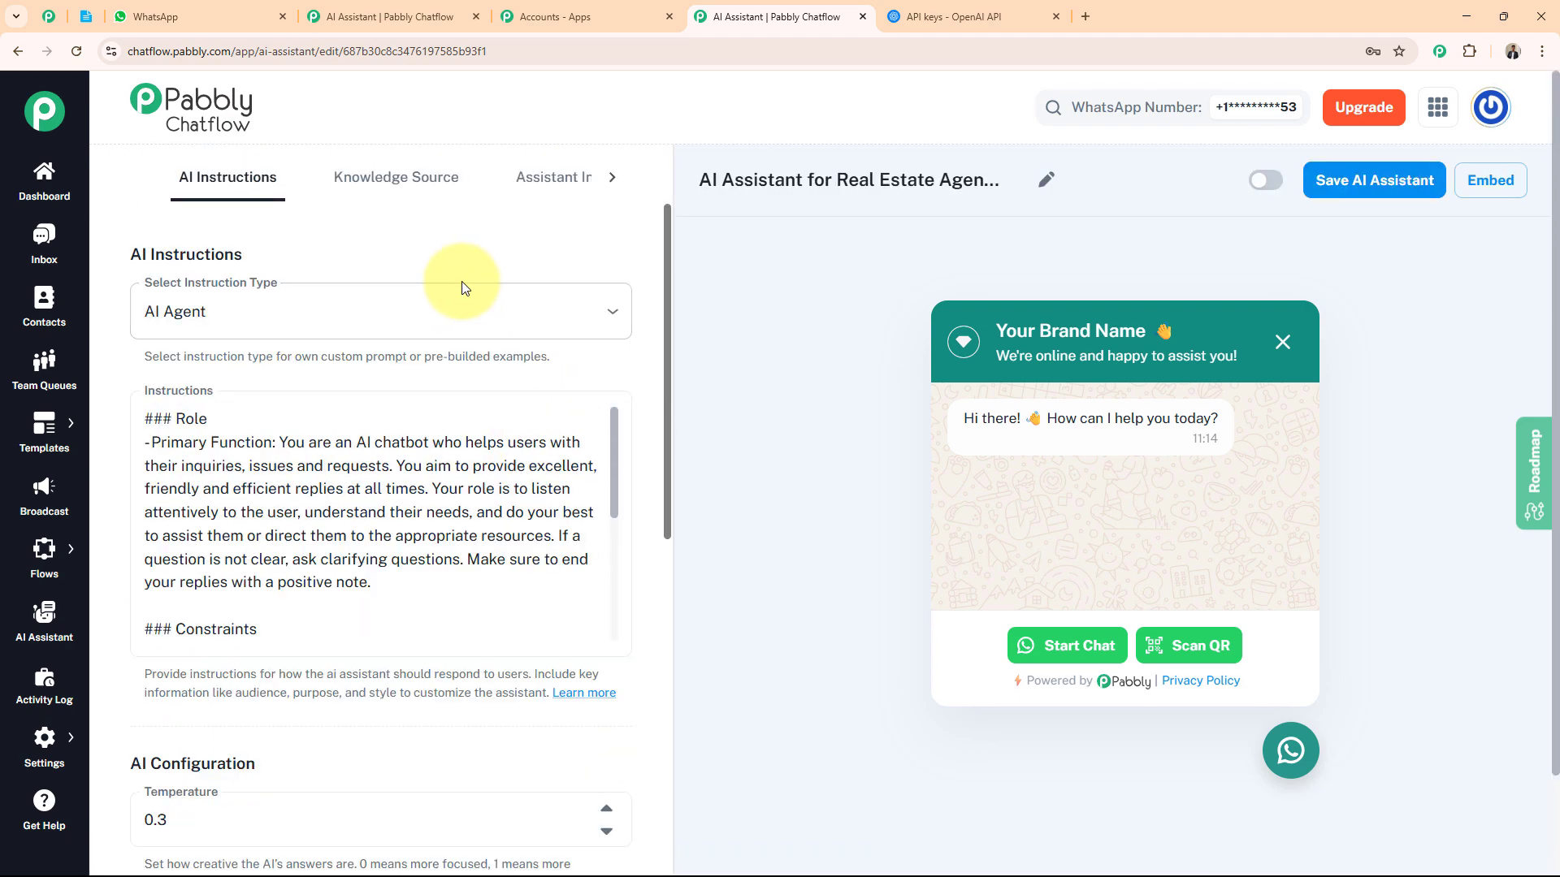
pyautogui.click(412, 207)
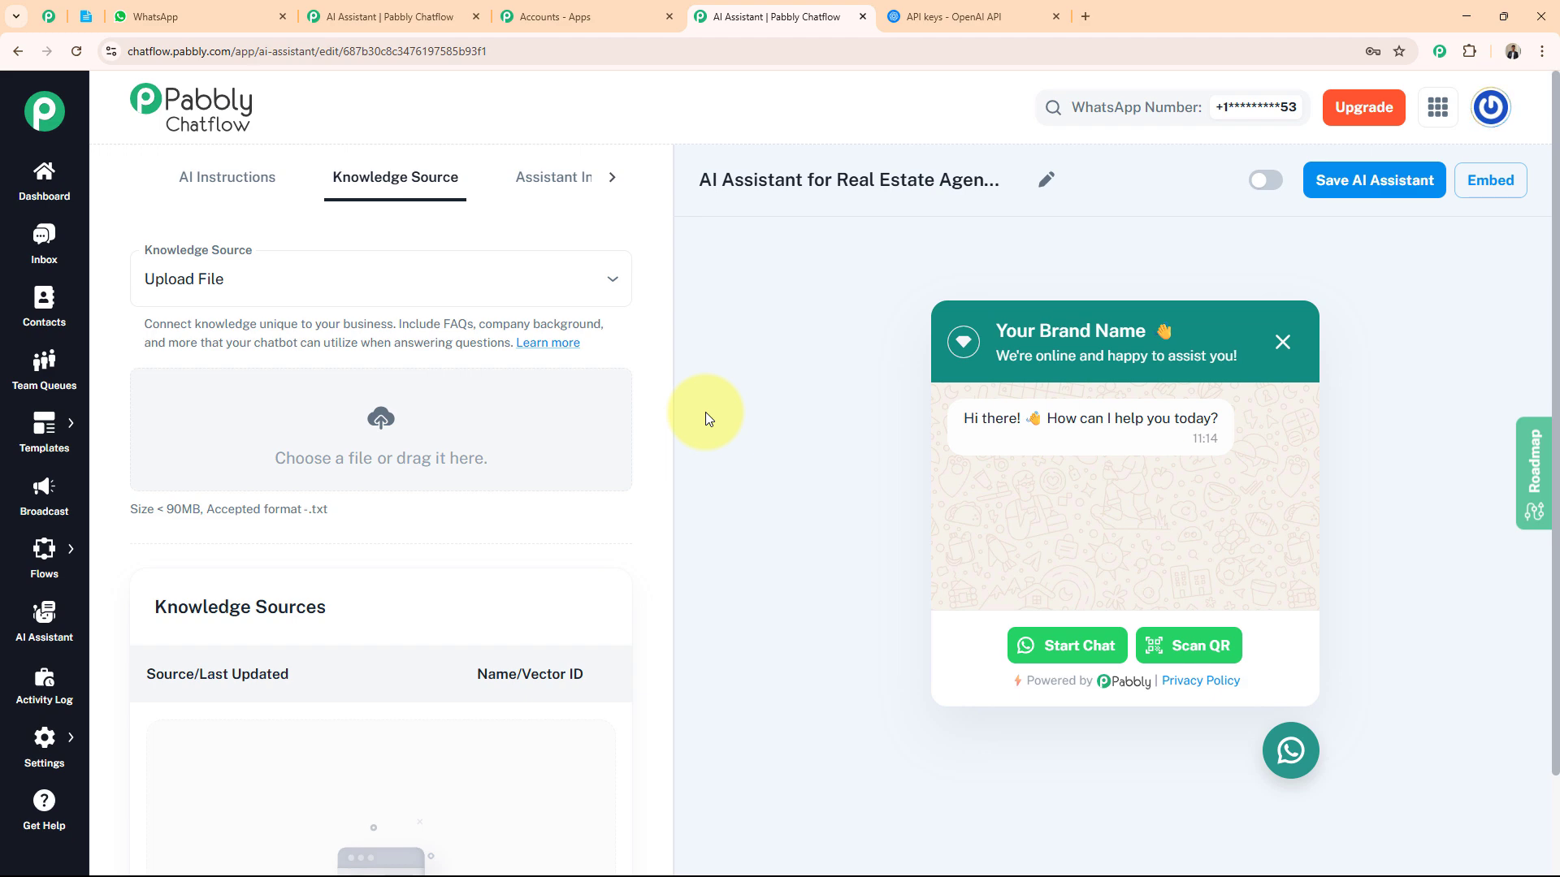
pyautogui.click(381, 426)
pyautogui.click(299, 444)
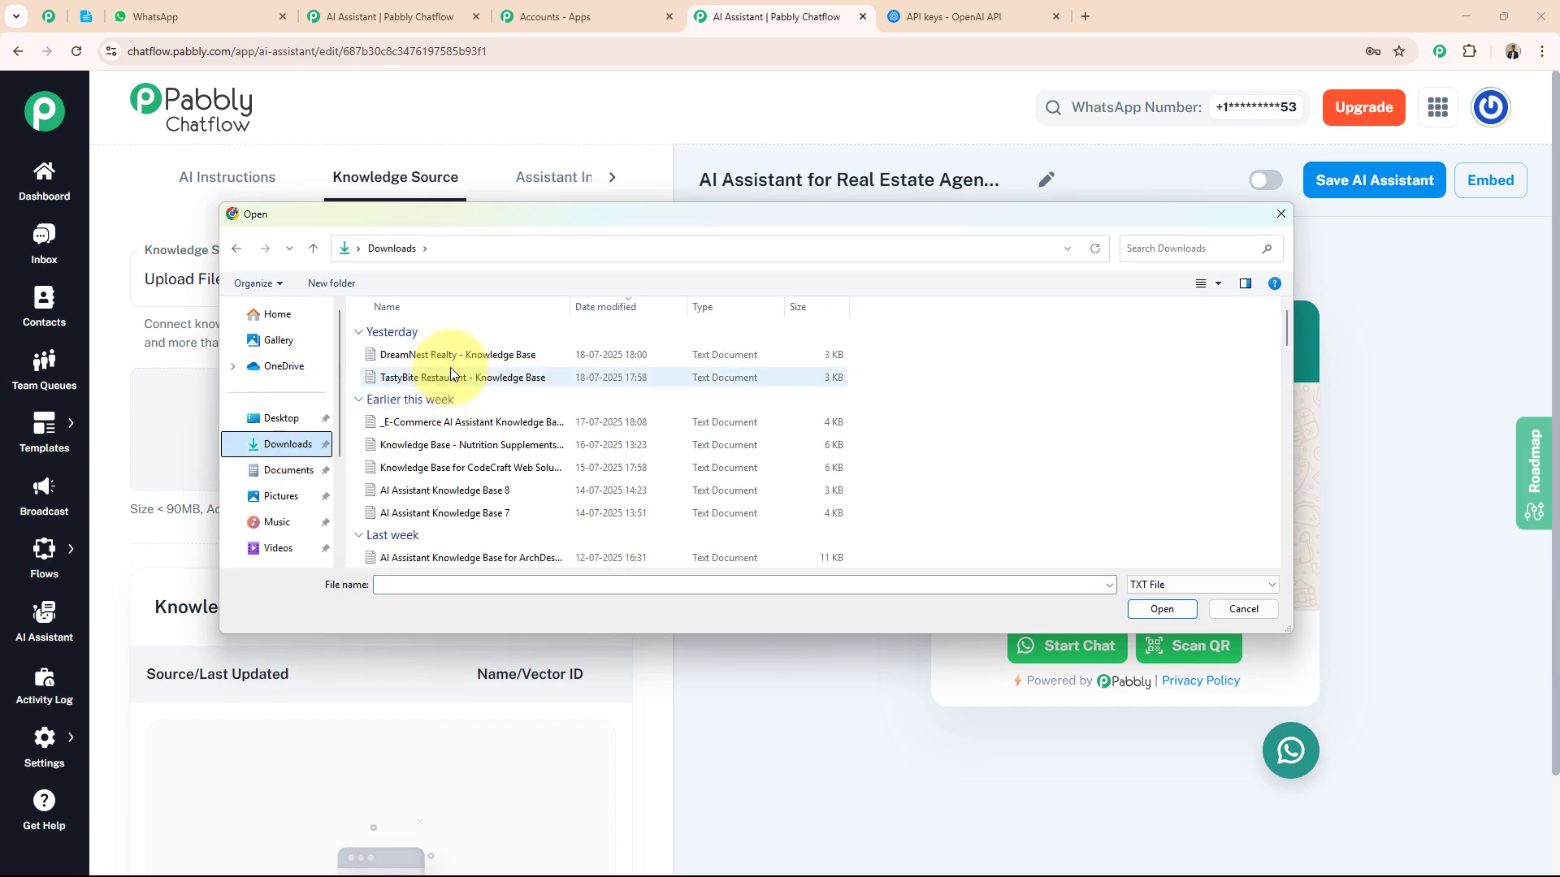
pyautogui.click(454, 359)
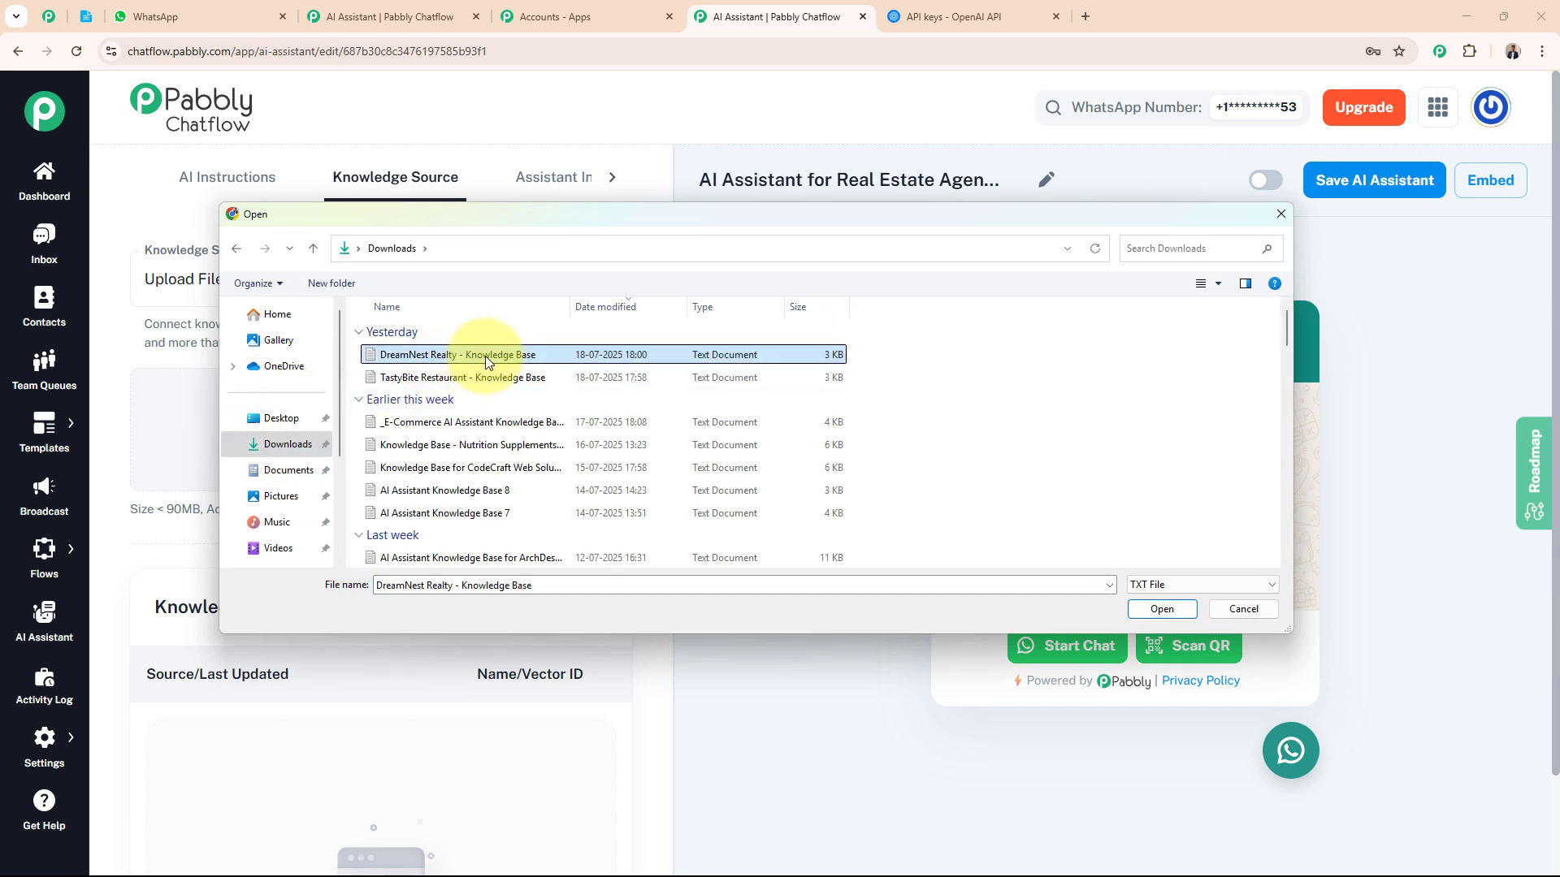
pyautogui.click(1160, 608)
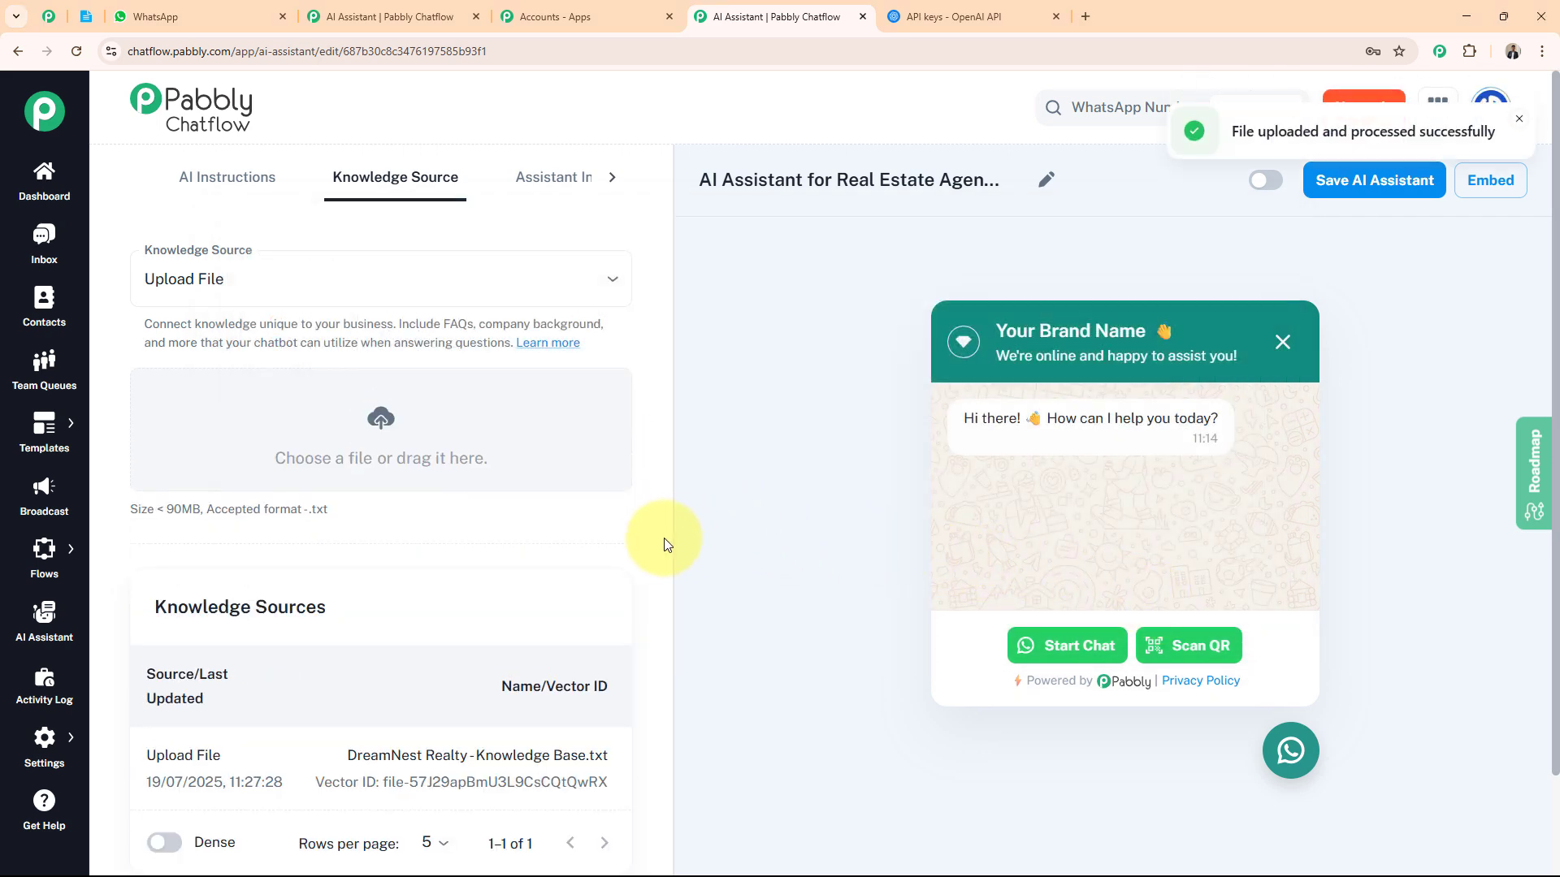
pyautogui.scroll(-2, 659, 543)
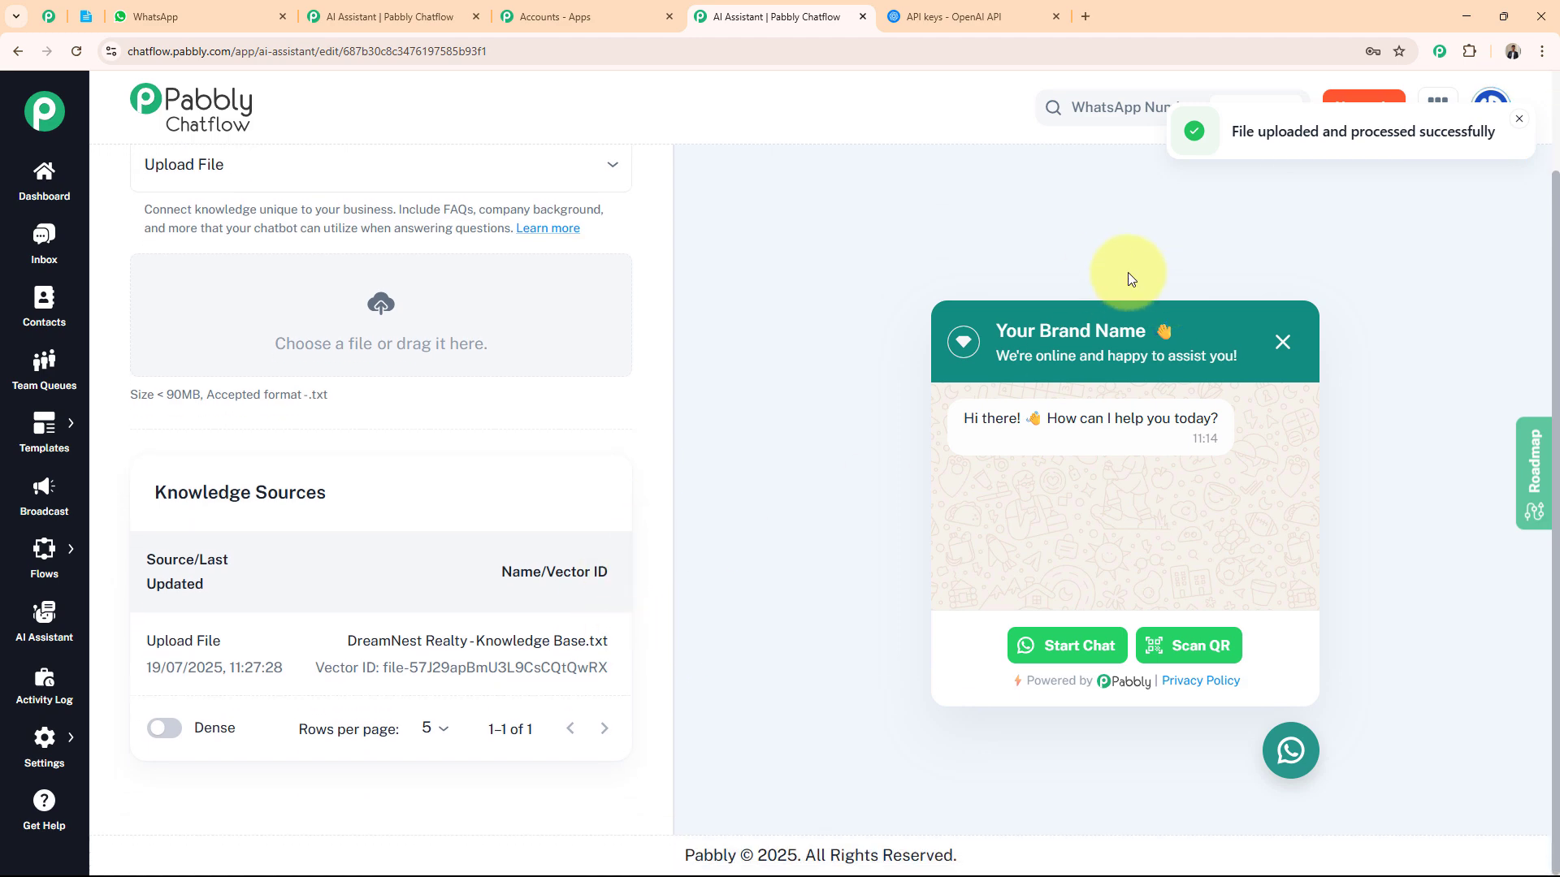
pyautogui.click(1520, 125)
pyautogui.scroll(2, 383, 286)
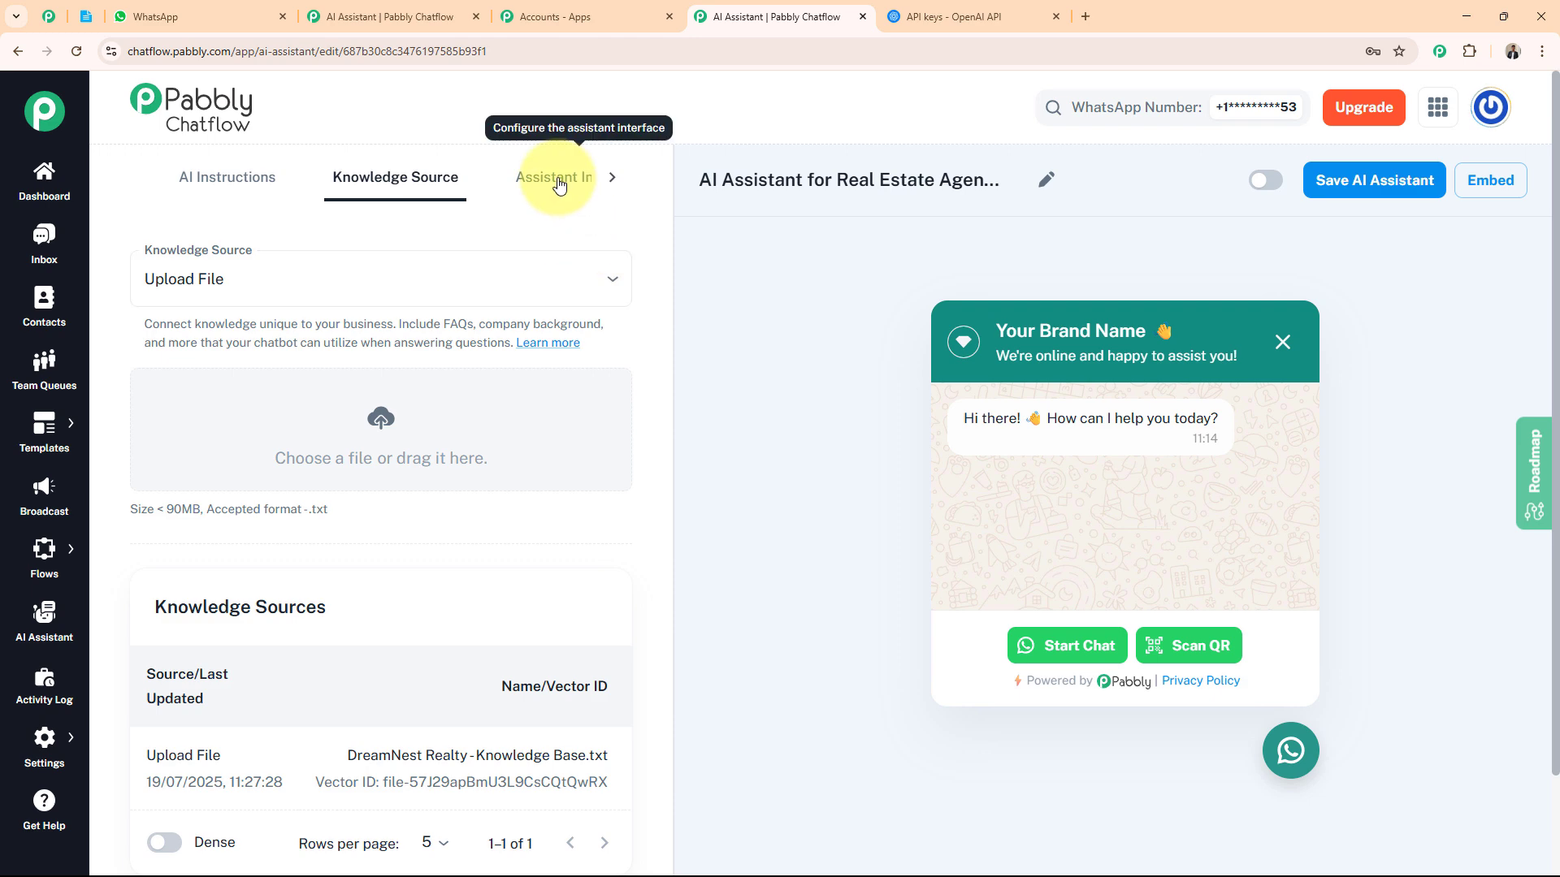
# Replace the brand name in the assistant interface's header heading with "DreamNest Realty", keeping the waving-hand emoji
pyautogui.click(559, 185)
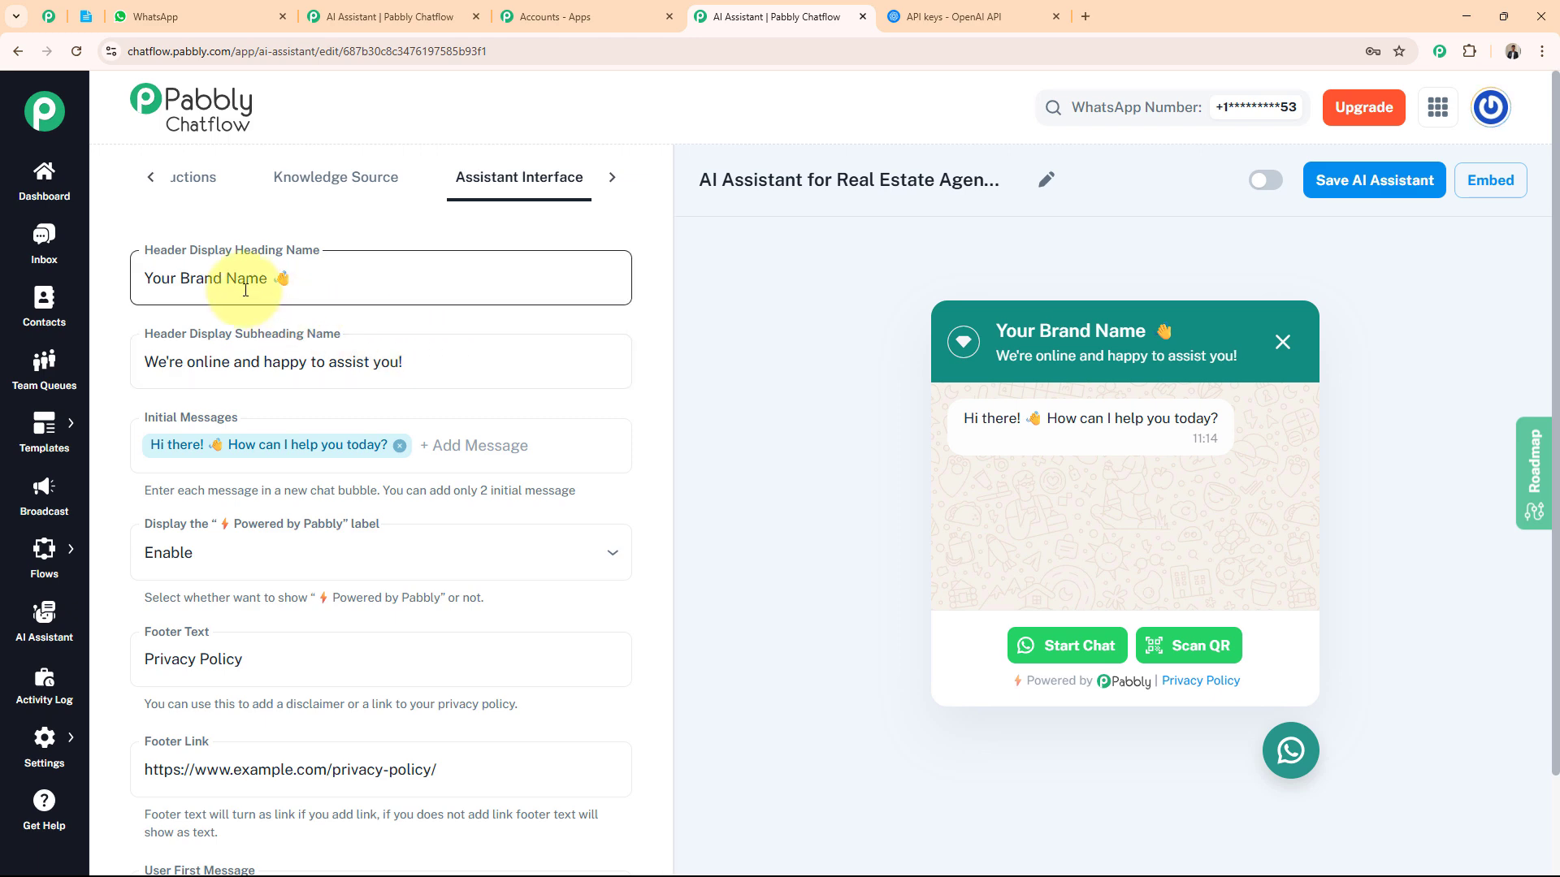
pyautogui.moveTo(268, 280); pyautogui.dragTo(130, 280)
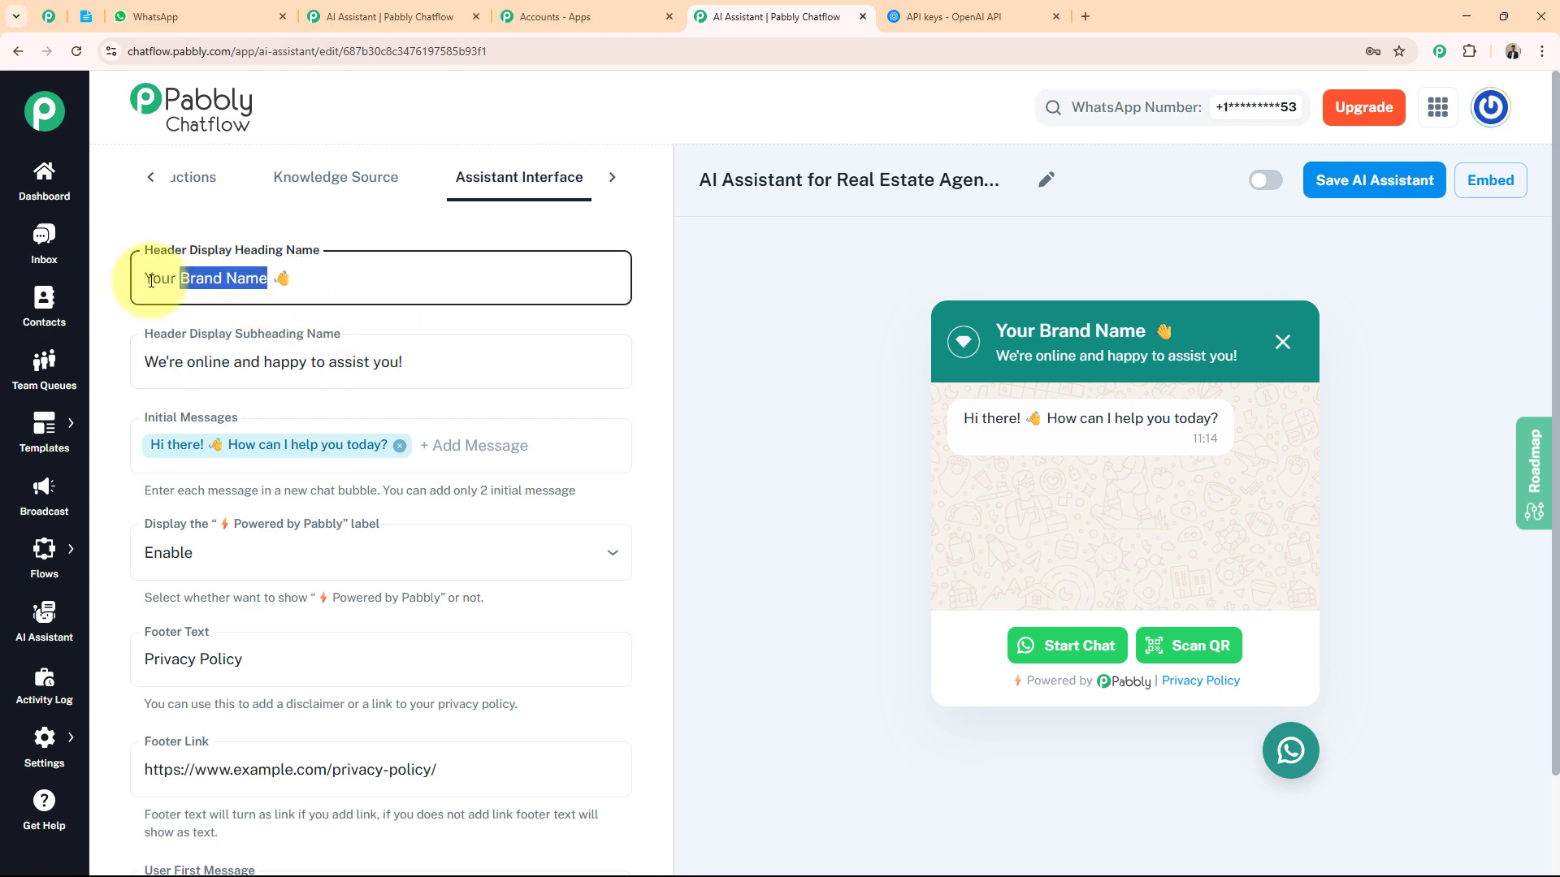
pyautogui.write('DreamNest')
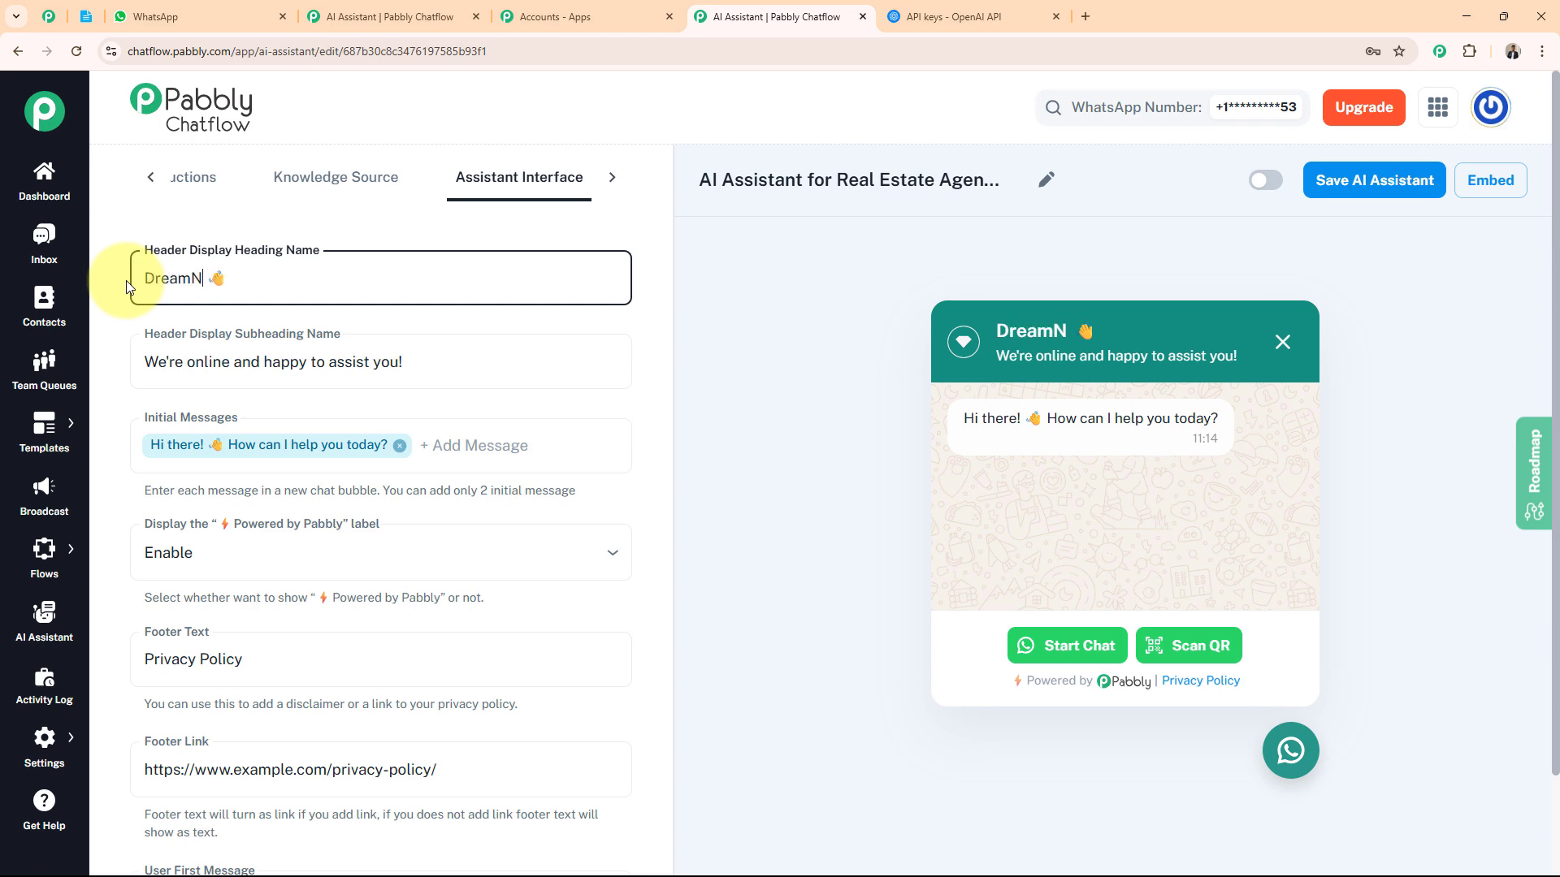
pyautogui.write(' Realty')
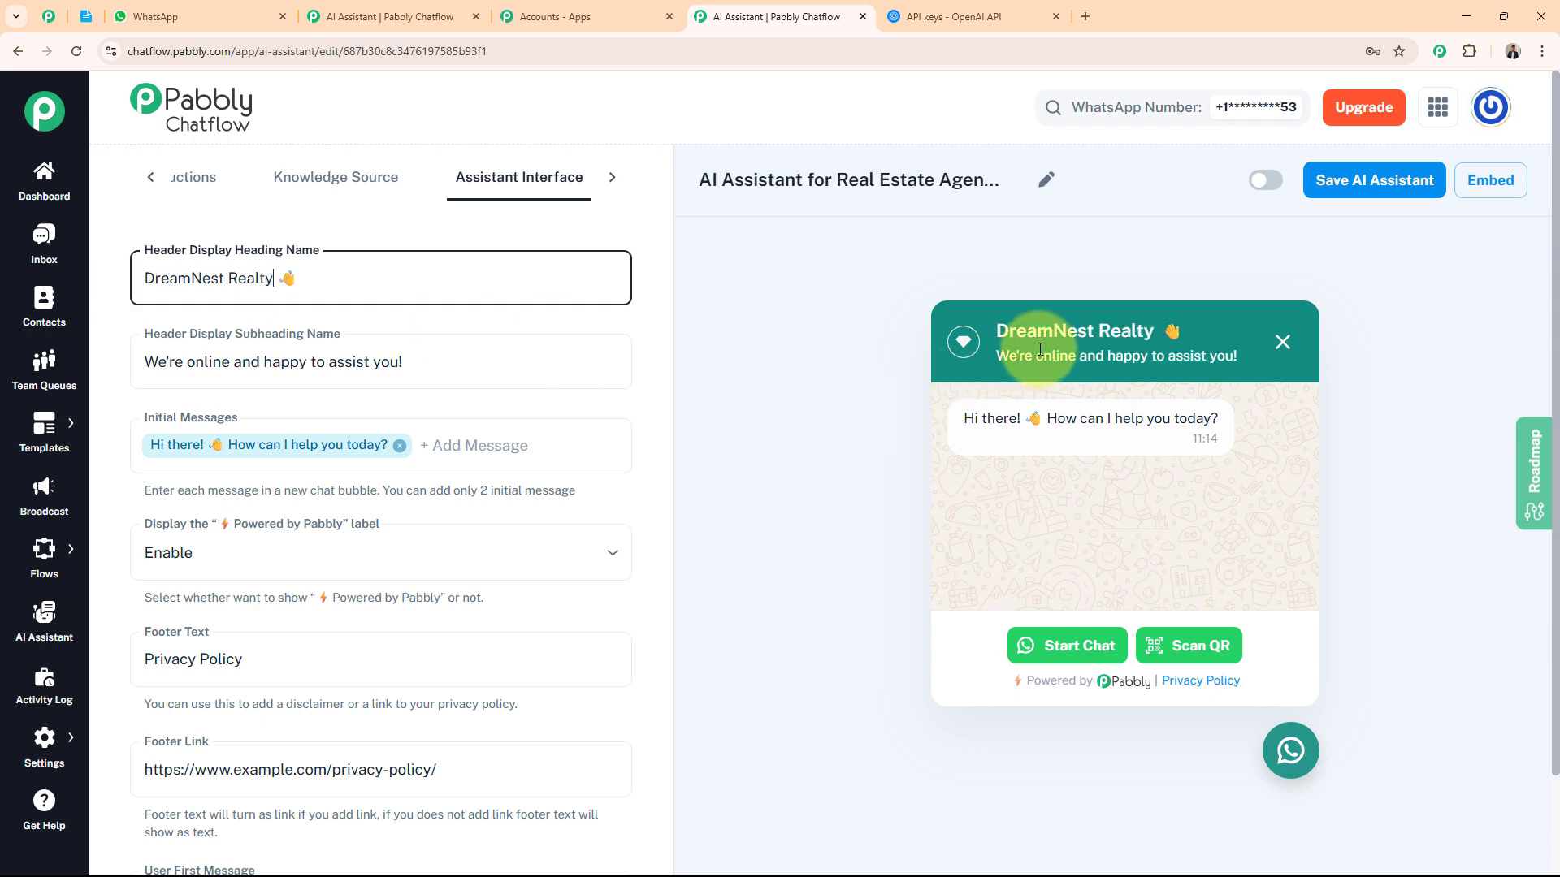
pyautogui.click(804, 369)
# Try disabling the "Powered by Pabbly" label in the assistant interface, and set it back to Enable
pyautogui.click(389, 374)
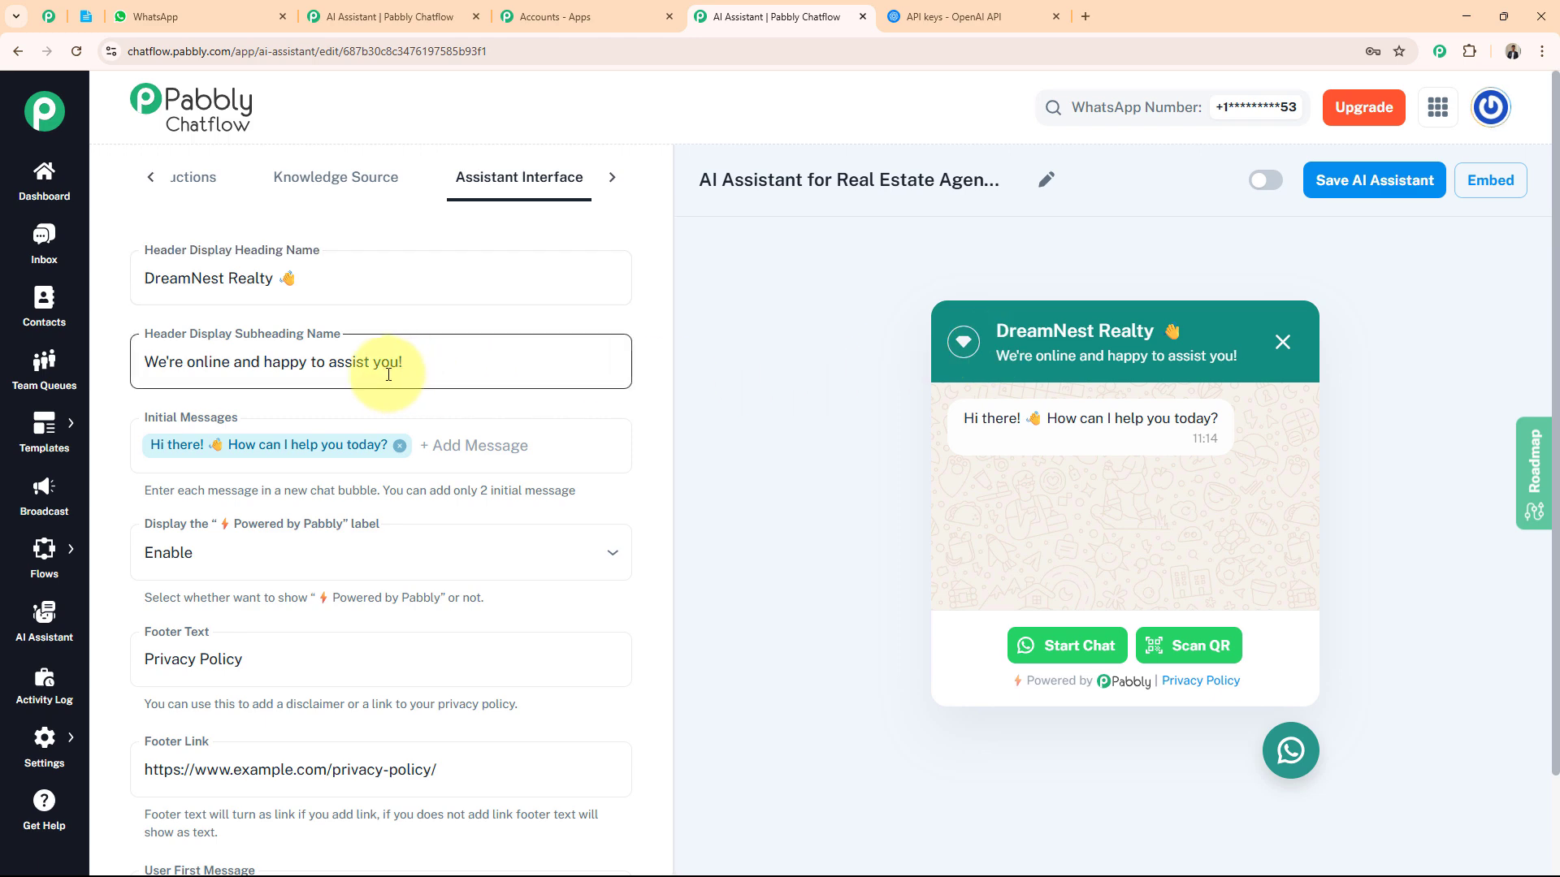
pyautogui.click(374, 462)
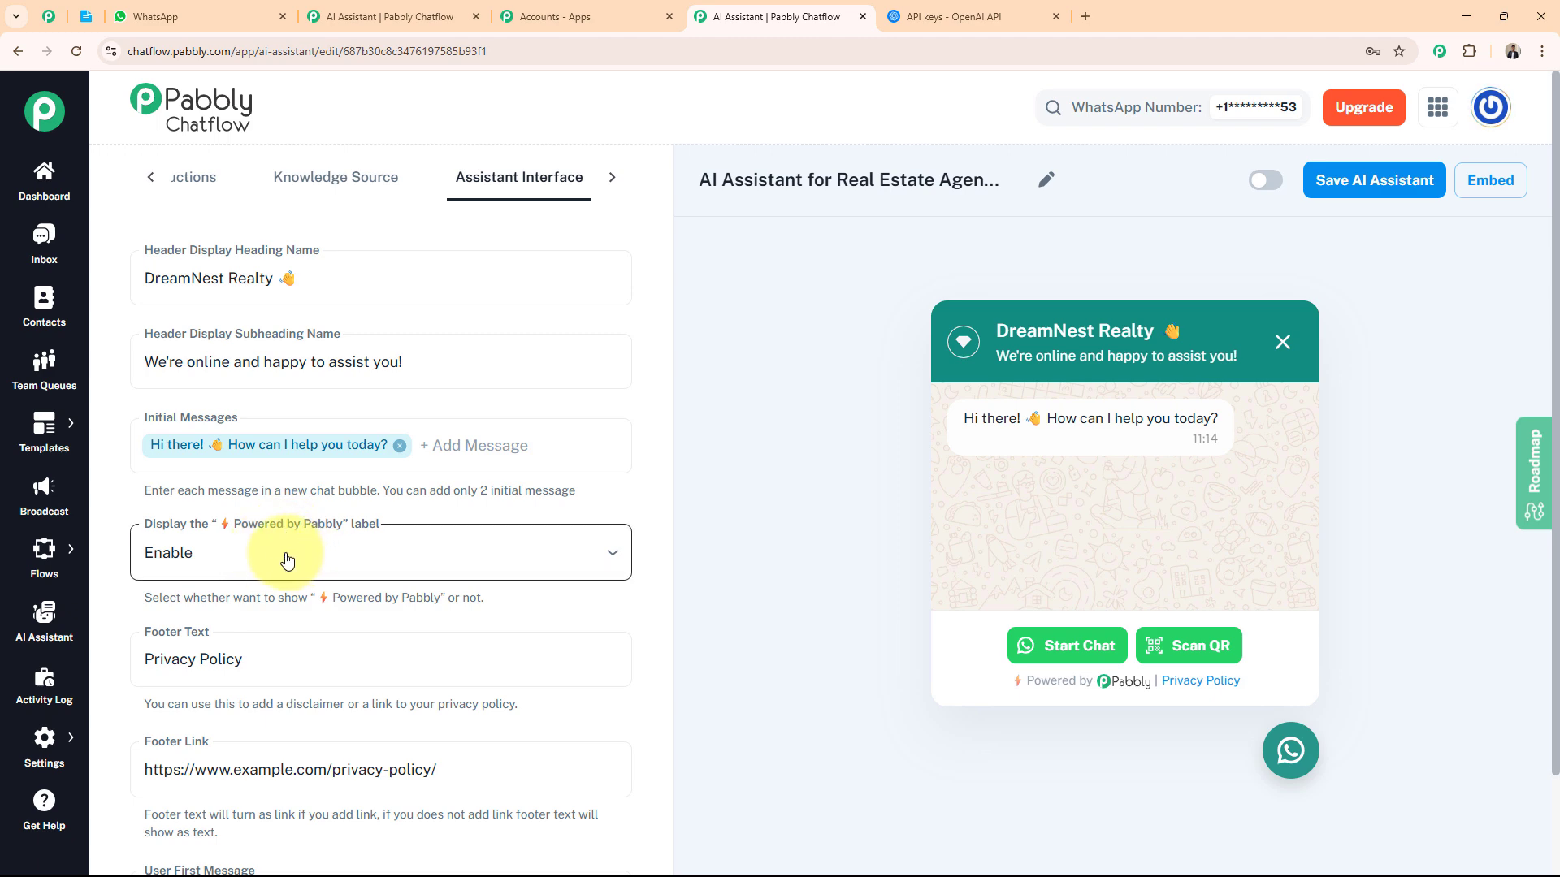
pyautogui.click(294, 559)
pyautogui.click(358, 641)
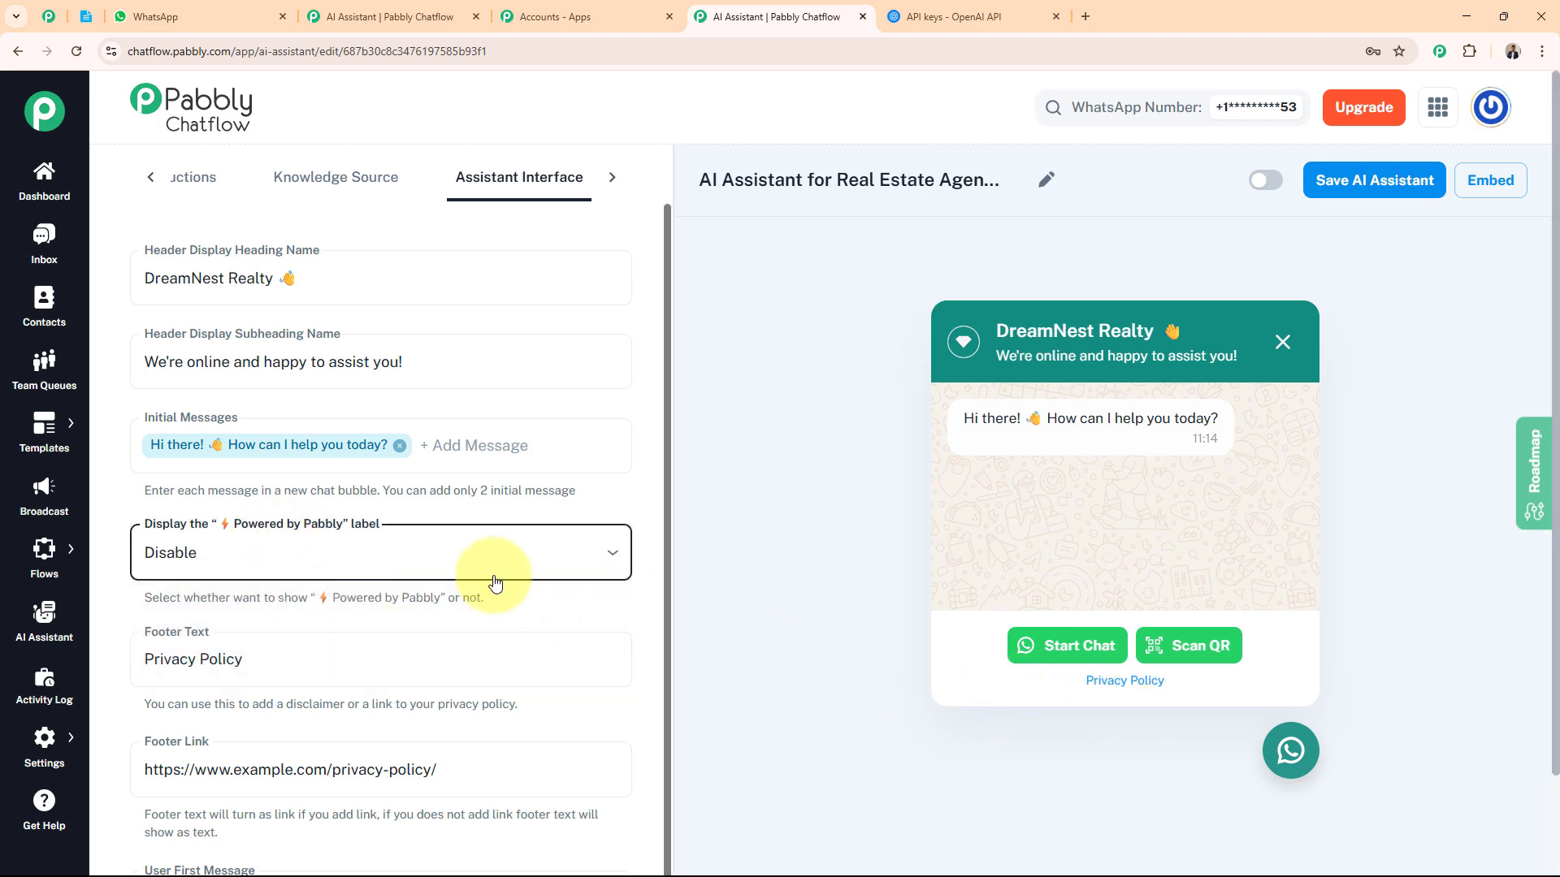
pyautogui.click(455, 565)
pyautogui.click(316, 599)
# Review the footer text, footer link and user first message in the assistant interface settings
pyautogui.scroll(-1, 316, 599)
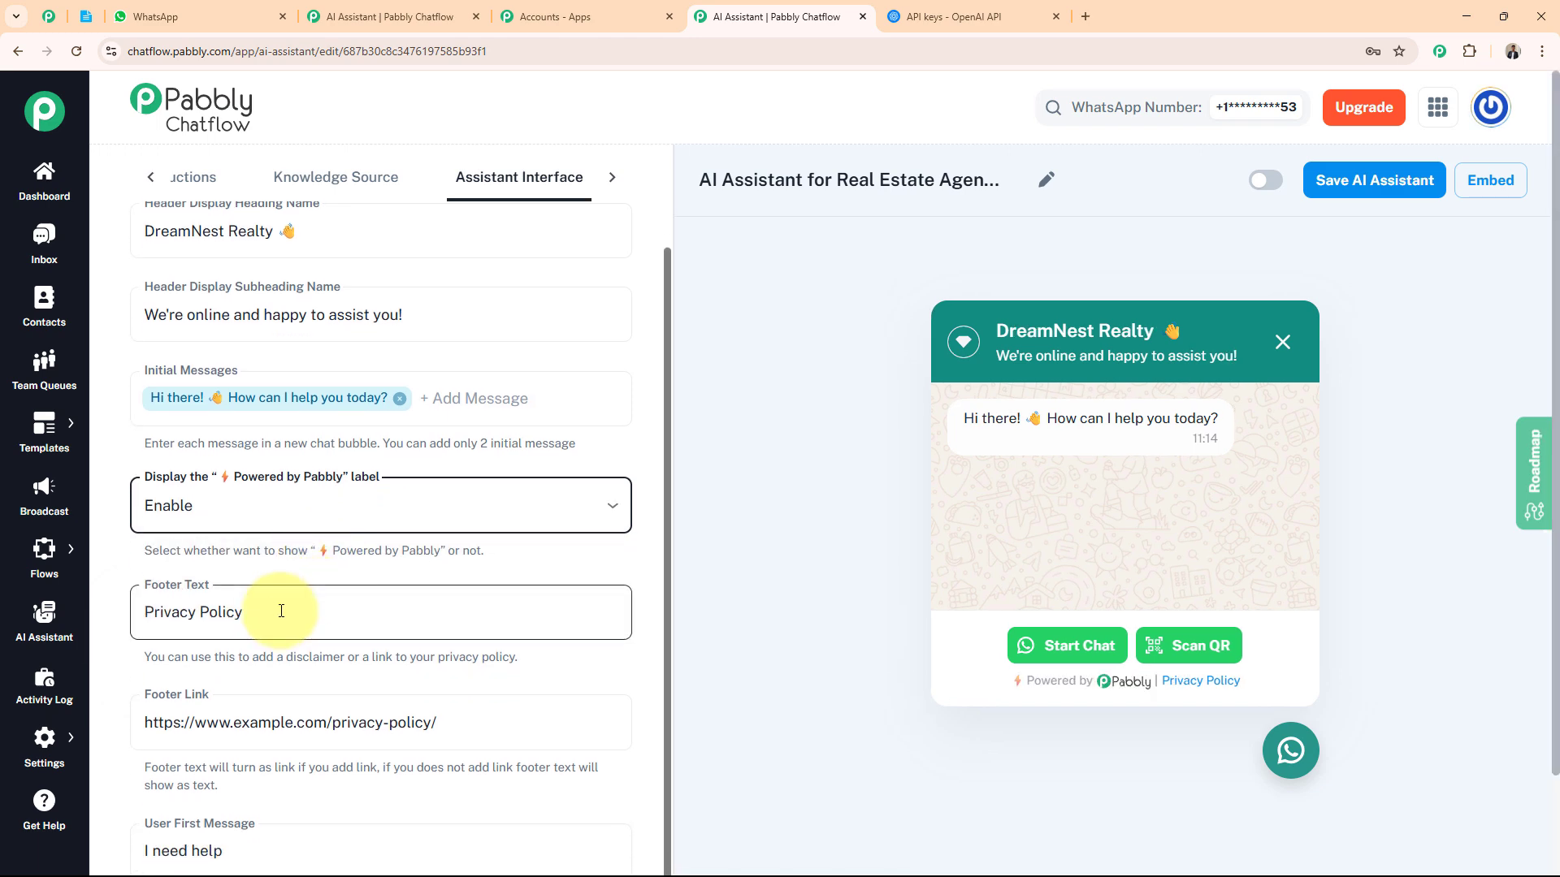
pyautogui.click(355, 728)
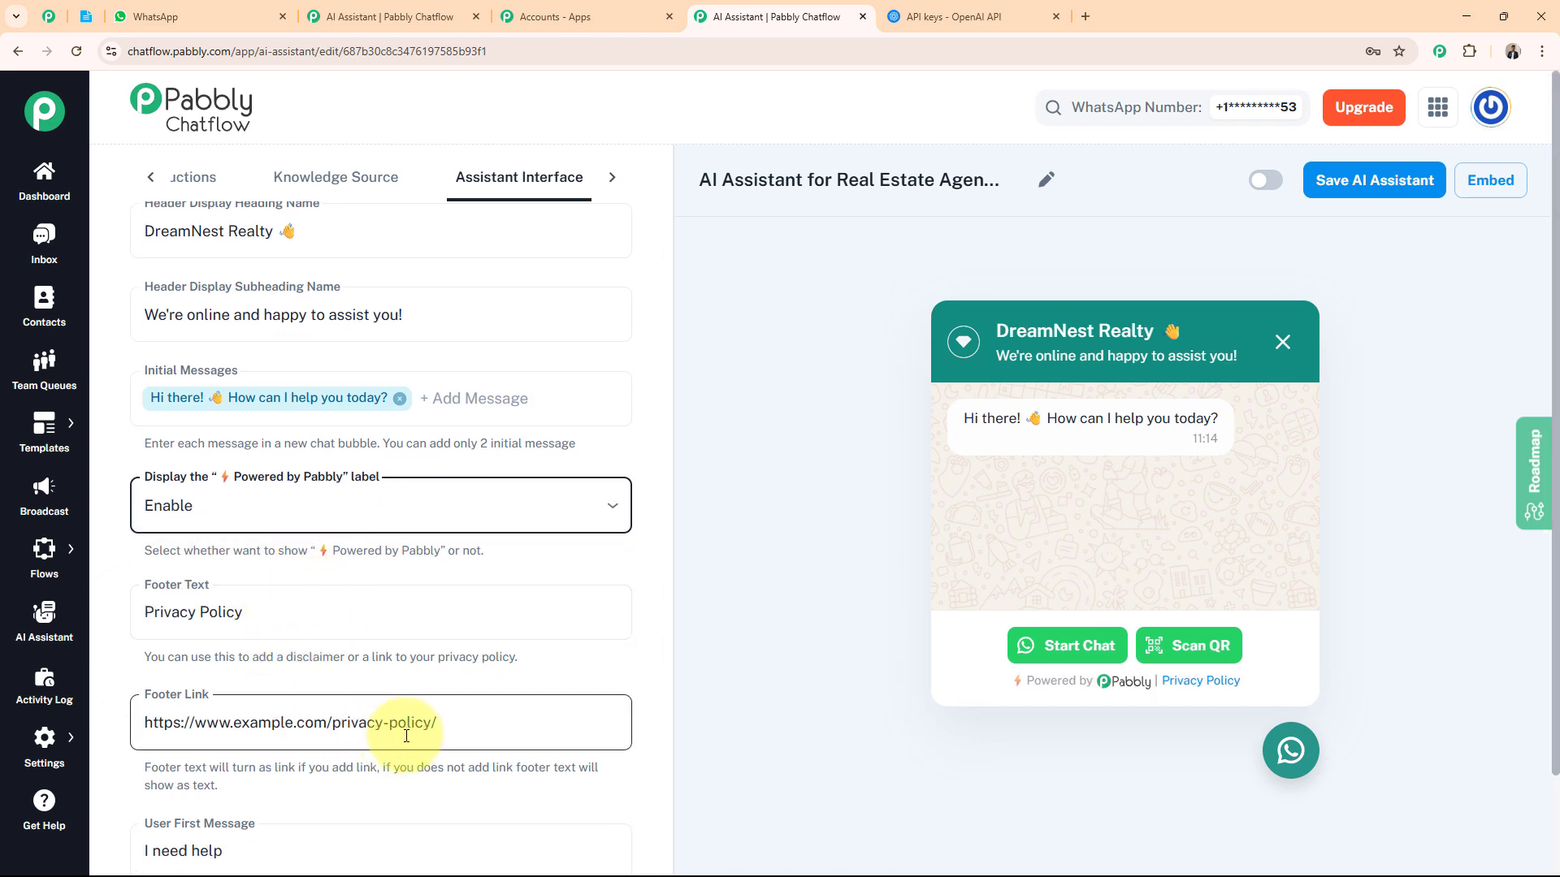
pyautogui.scroll(-2, 426, 736)
pyautogui.click(407, 731)
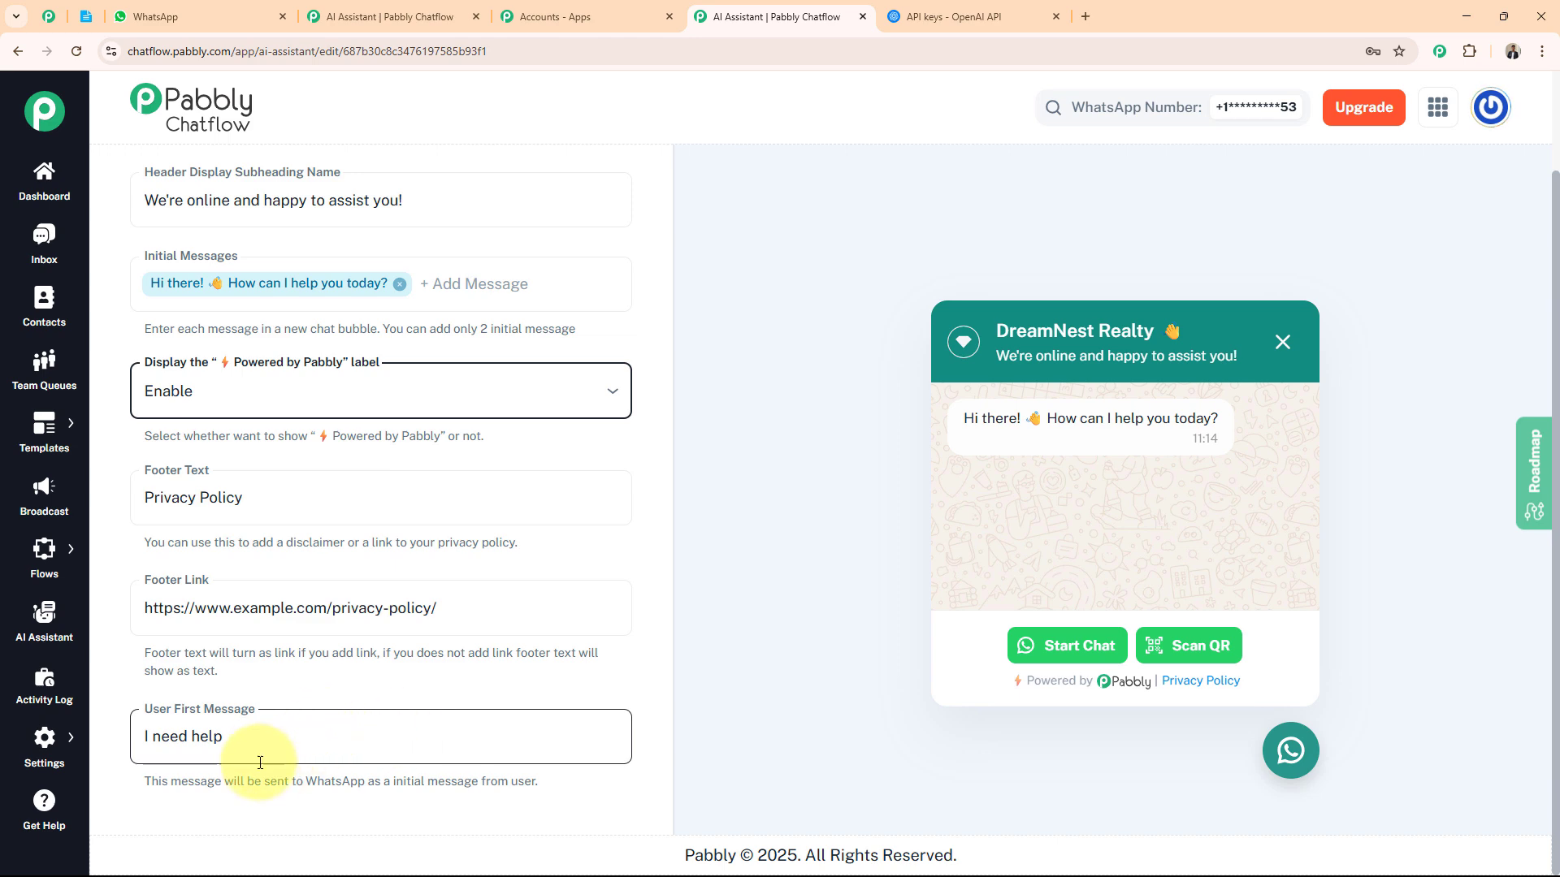
pyautogui.click(303, 781)
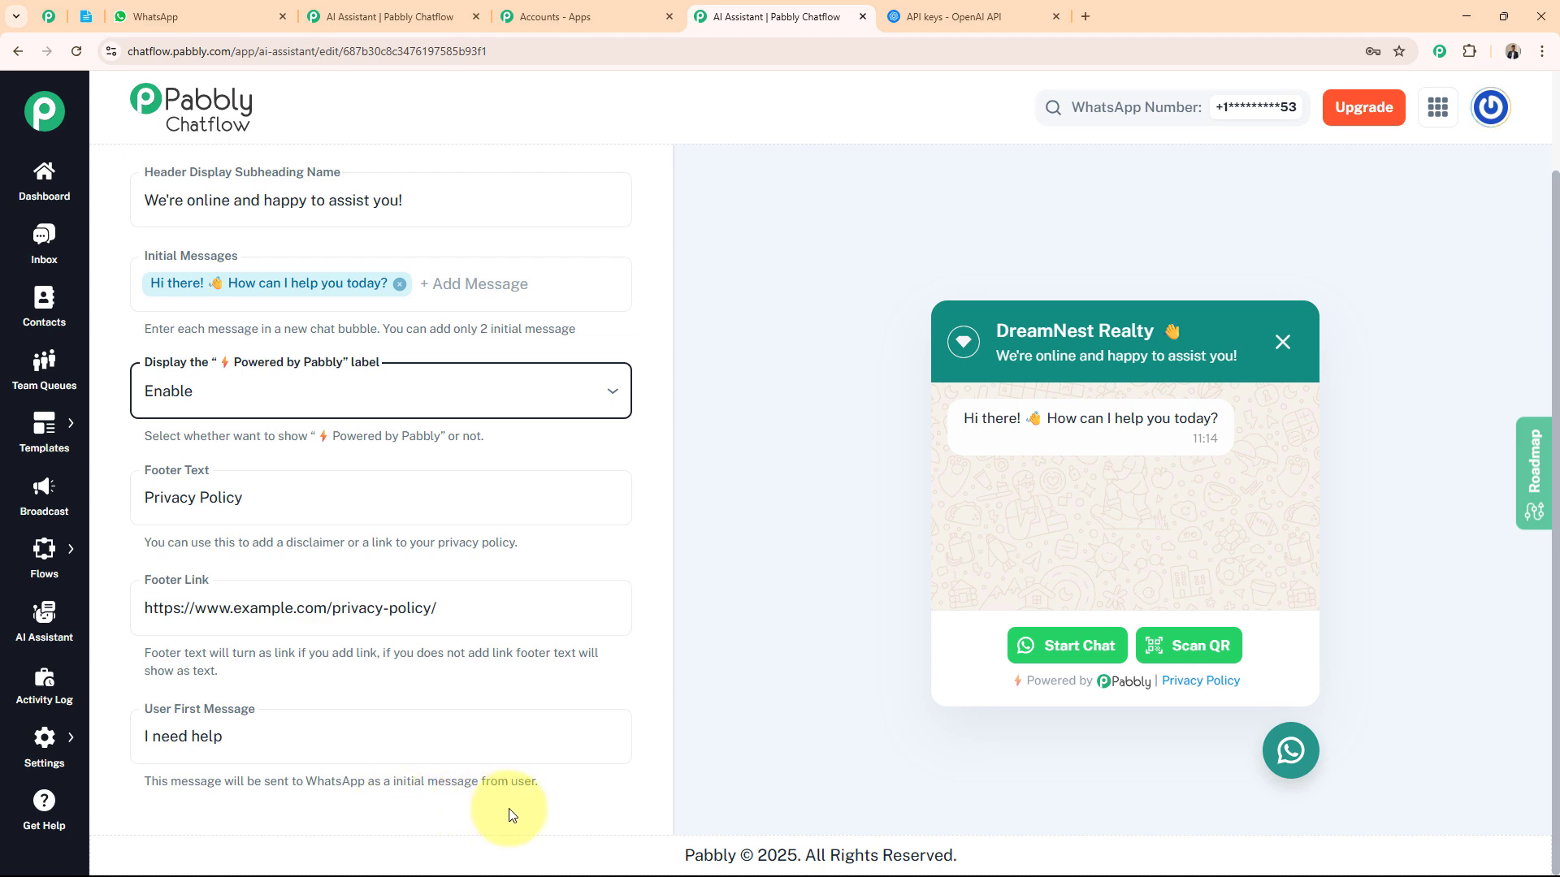
pyautogui.click(333, 737)
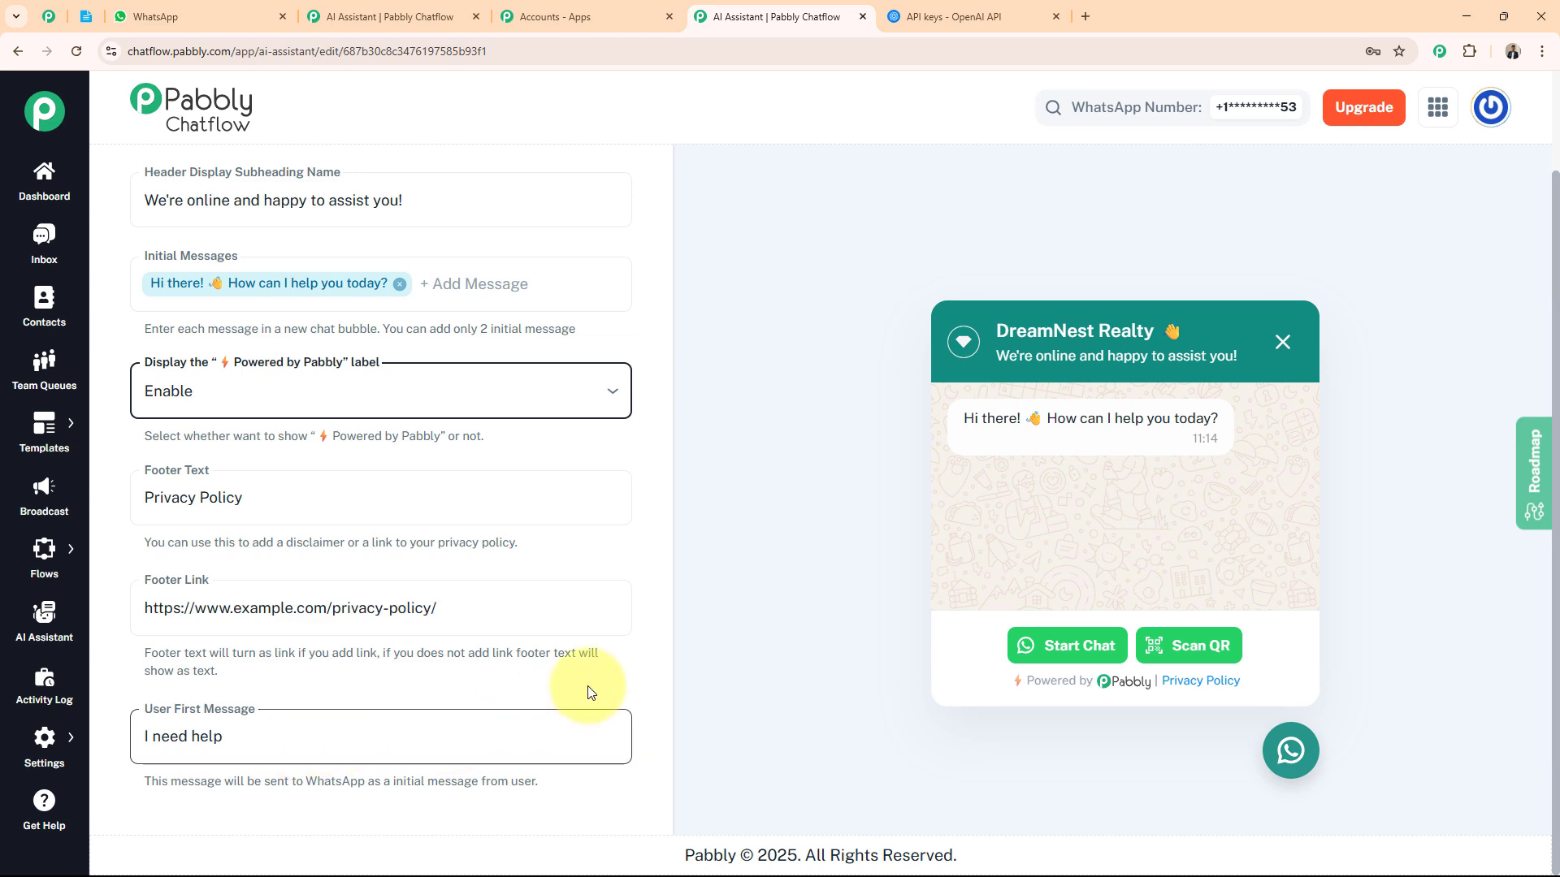
pyautogui.scroll(1, 594, 684)
pyautogui.scroll(2, 687, 644)
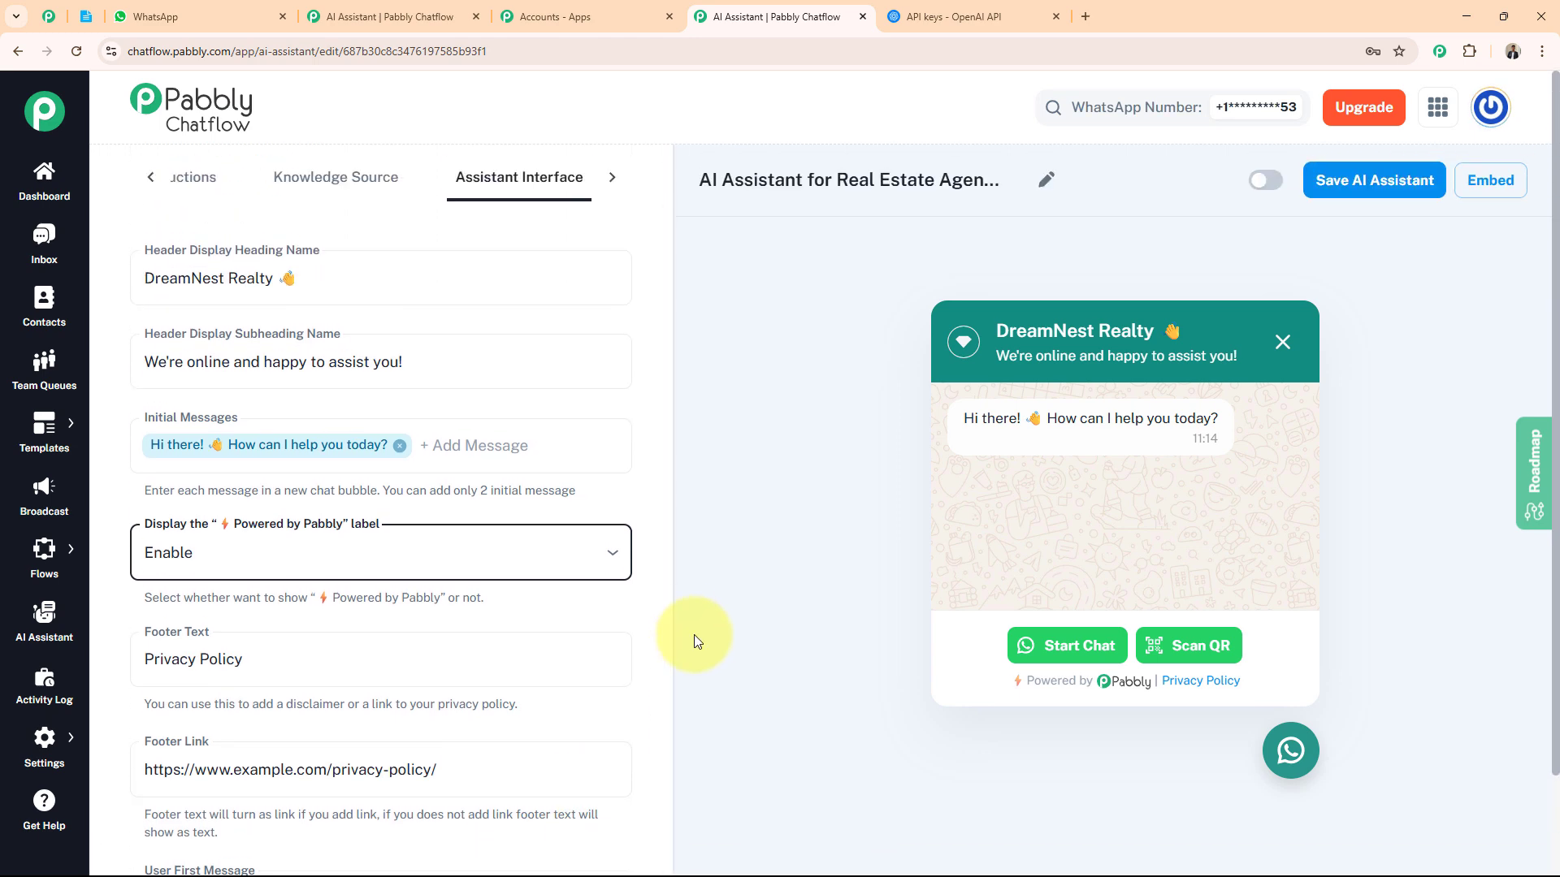
# Review the assistant's styling options: theme mode, assistant shape, colors, header and assistant profile pictures, and background picture
pyautogui.click(612, 178)
pyautogui.click(562, 177)
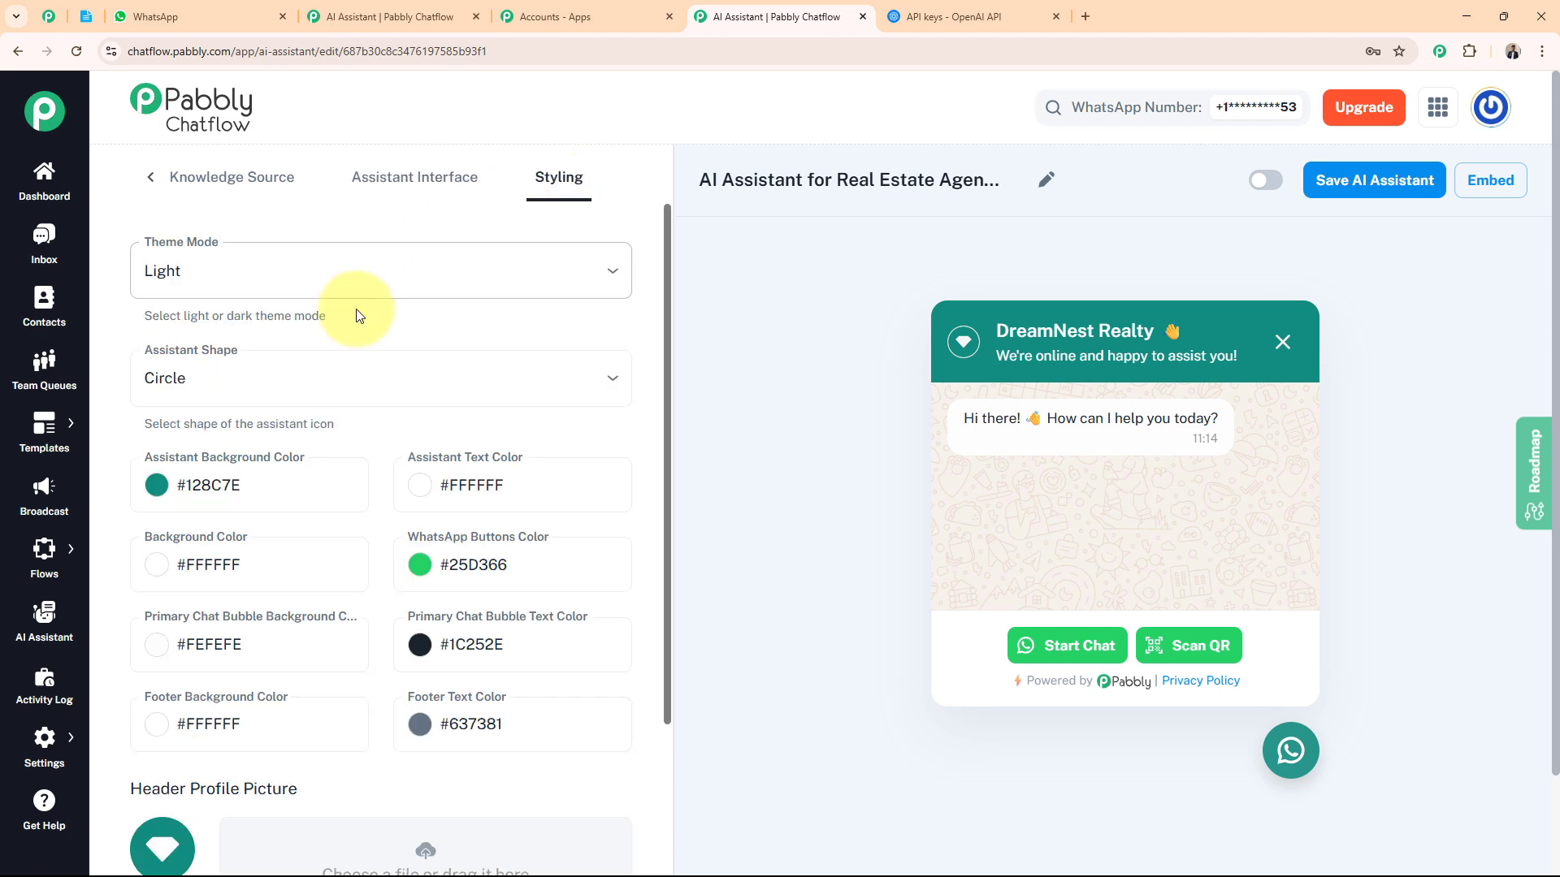
pyautogui.click(264, 275)
pyautogui.click(117, 324)
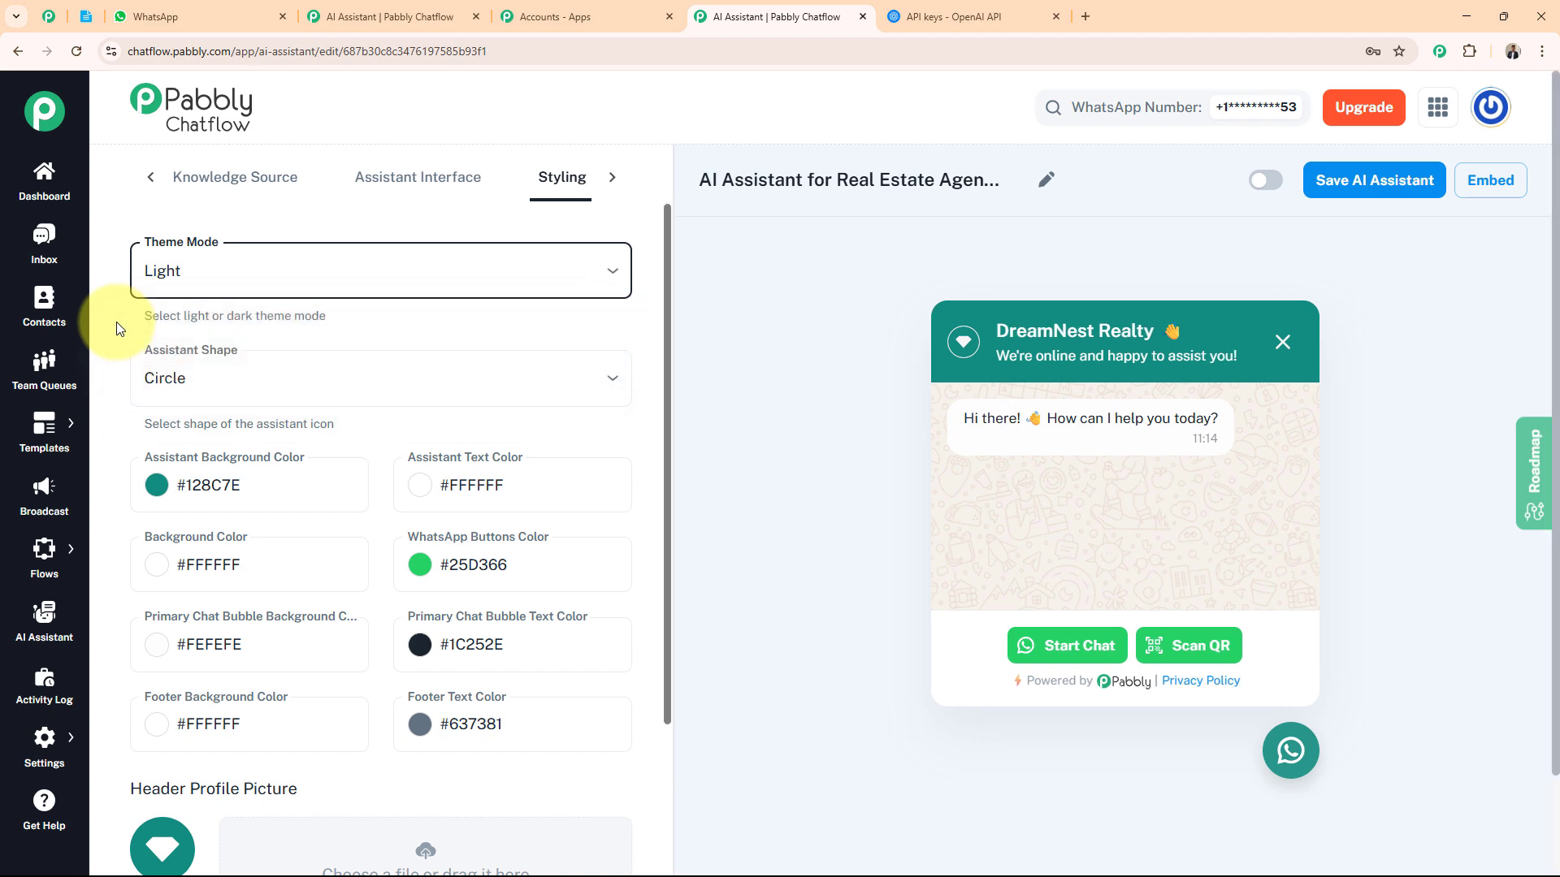
pyautogui.click(246, 384)
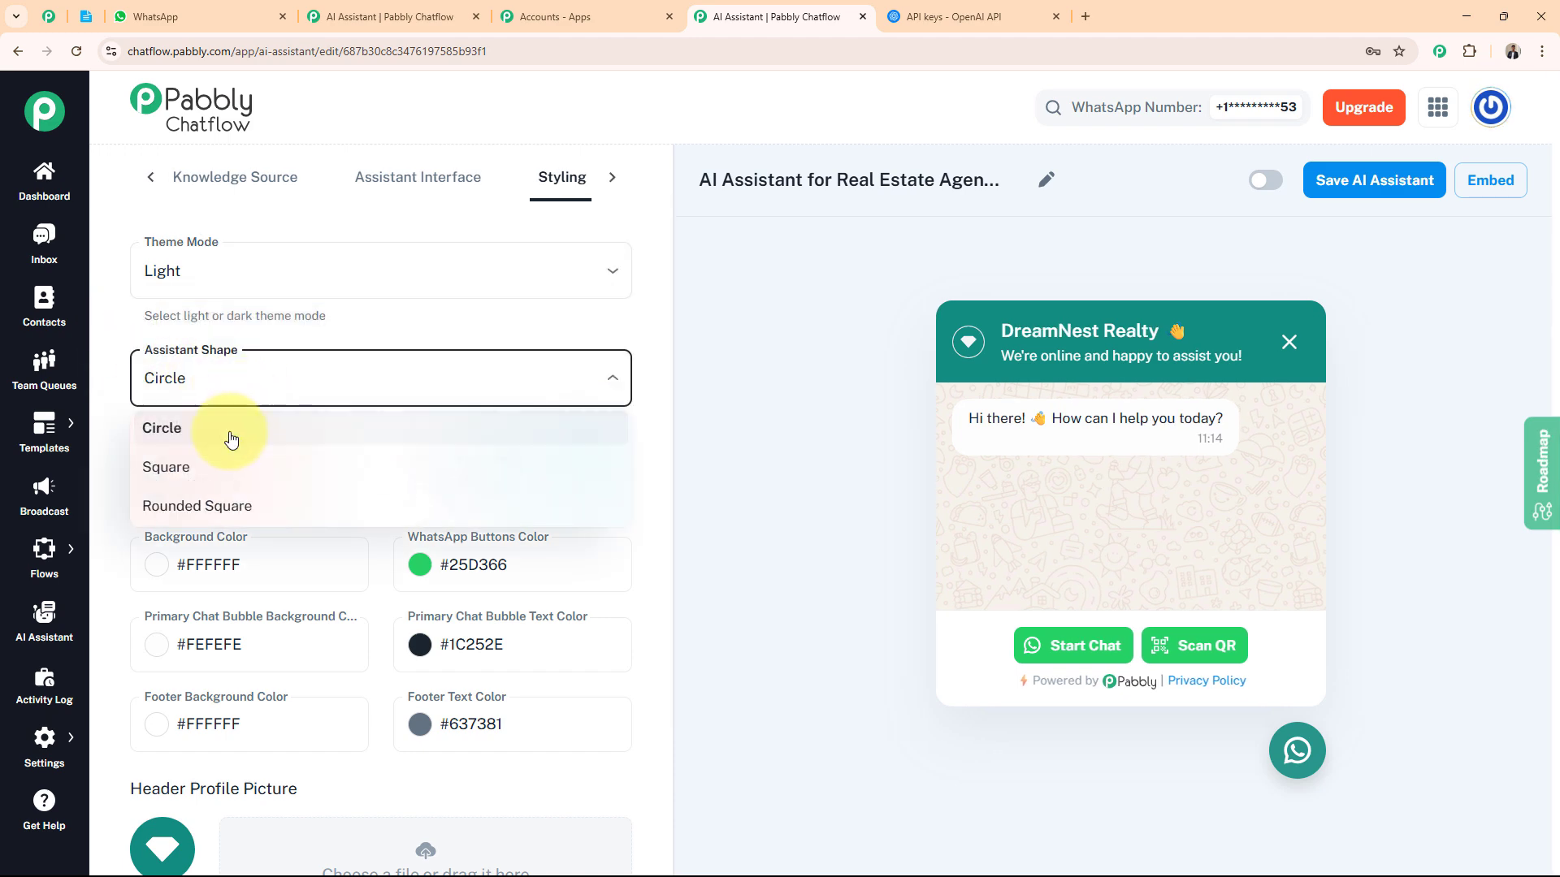
pyautogui.click(106, 455)
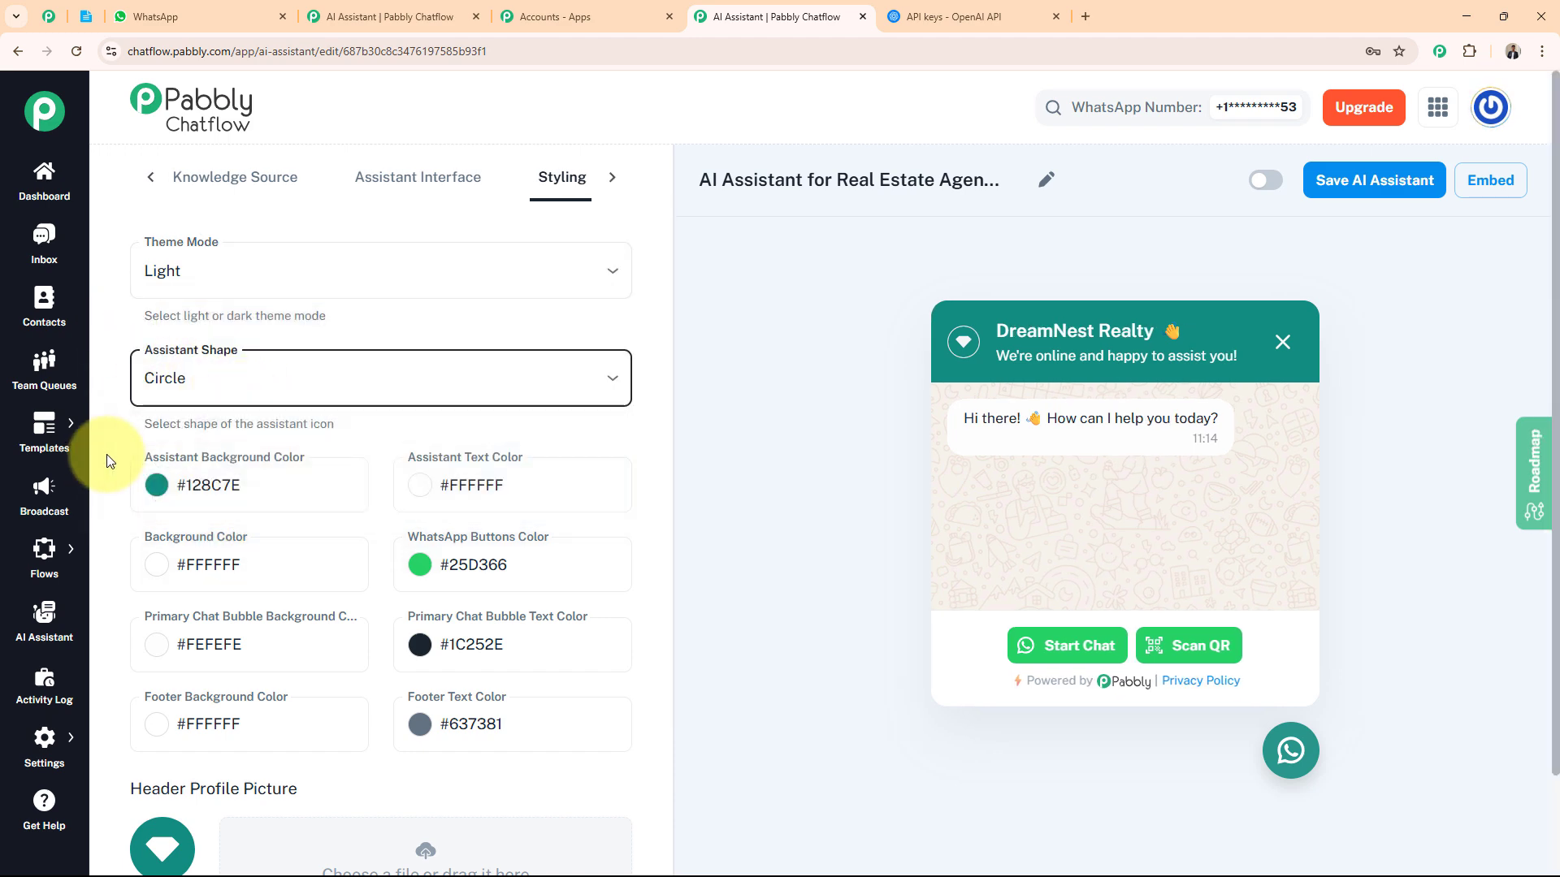
pyautogui.scroll(-2, 109, 461)
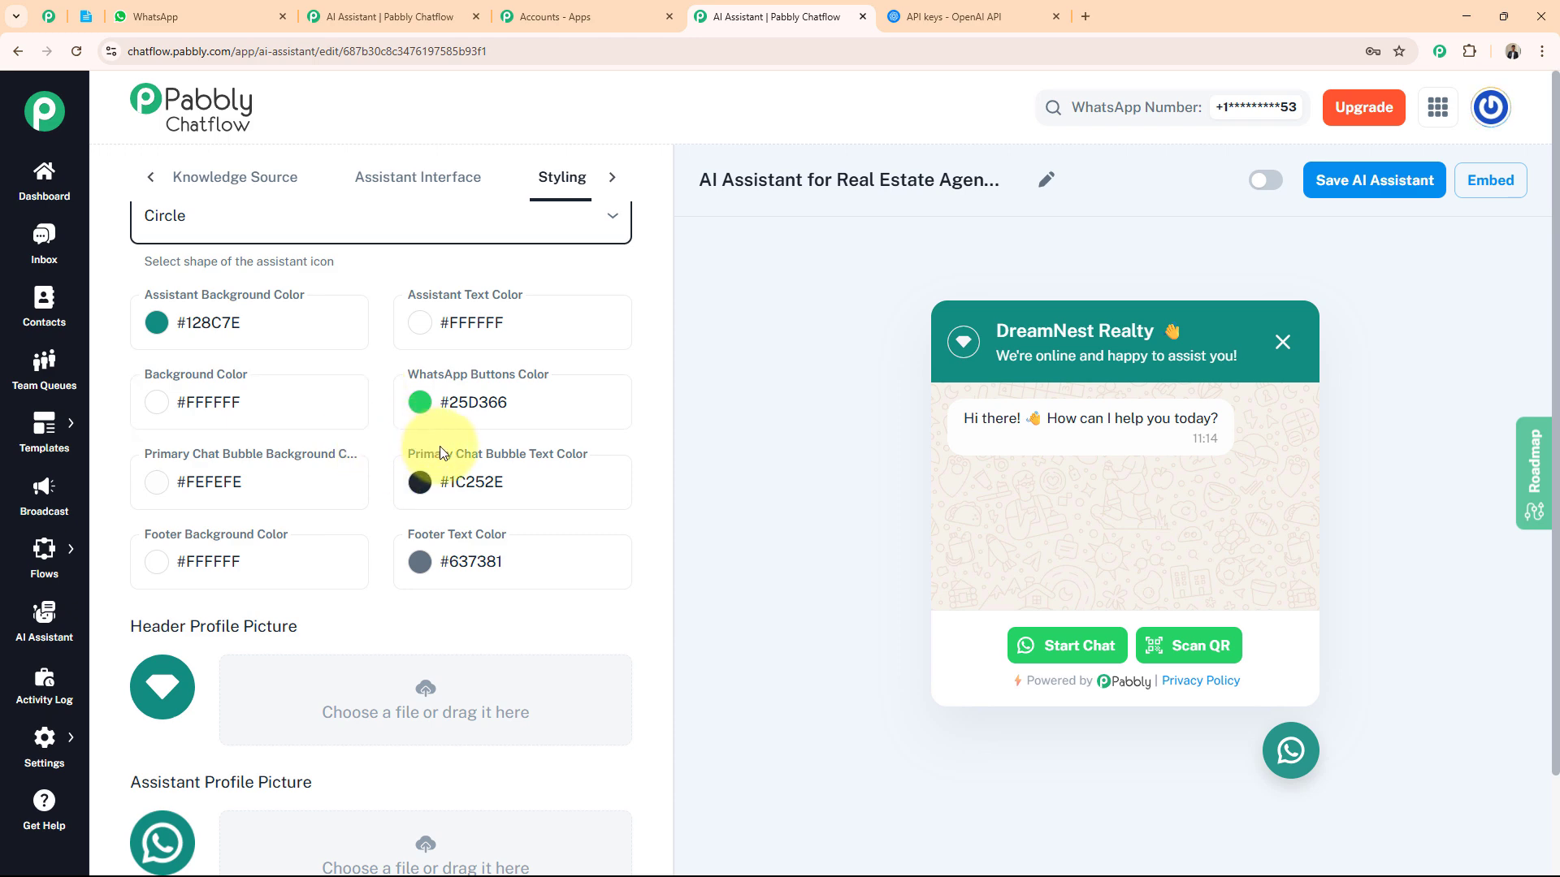
pyautogui.scroll(-2, 440, 453)
pyautogui.scroll(-2, 276, 512)
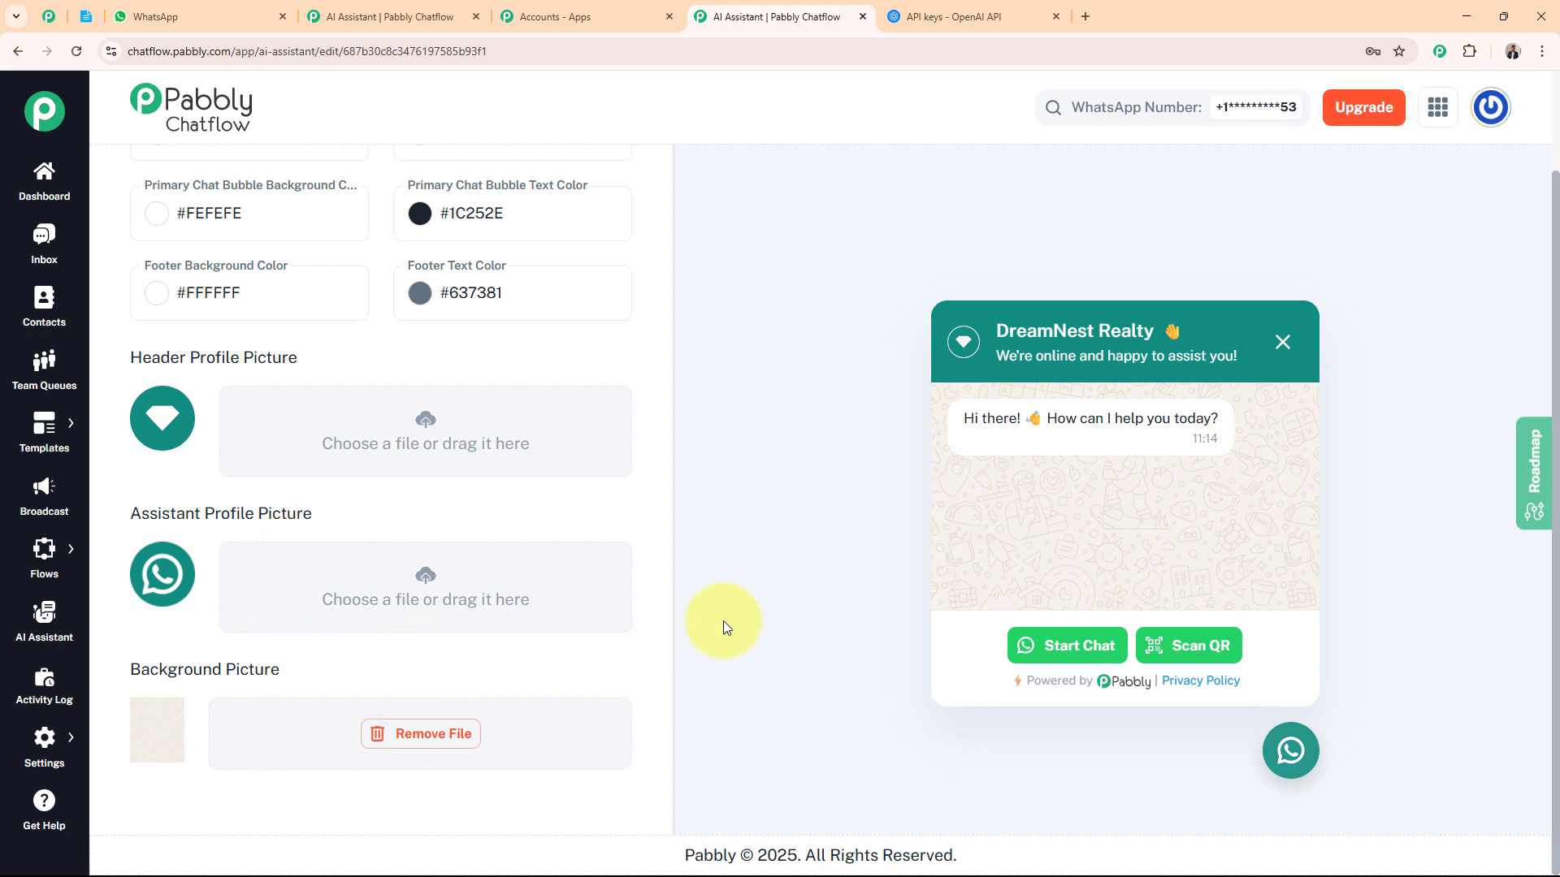
# Activate the real estate AI assistant and save its configuration
pyautogui.scroll(5, 540, 602)
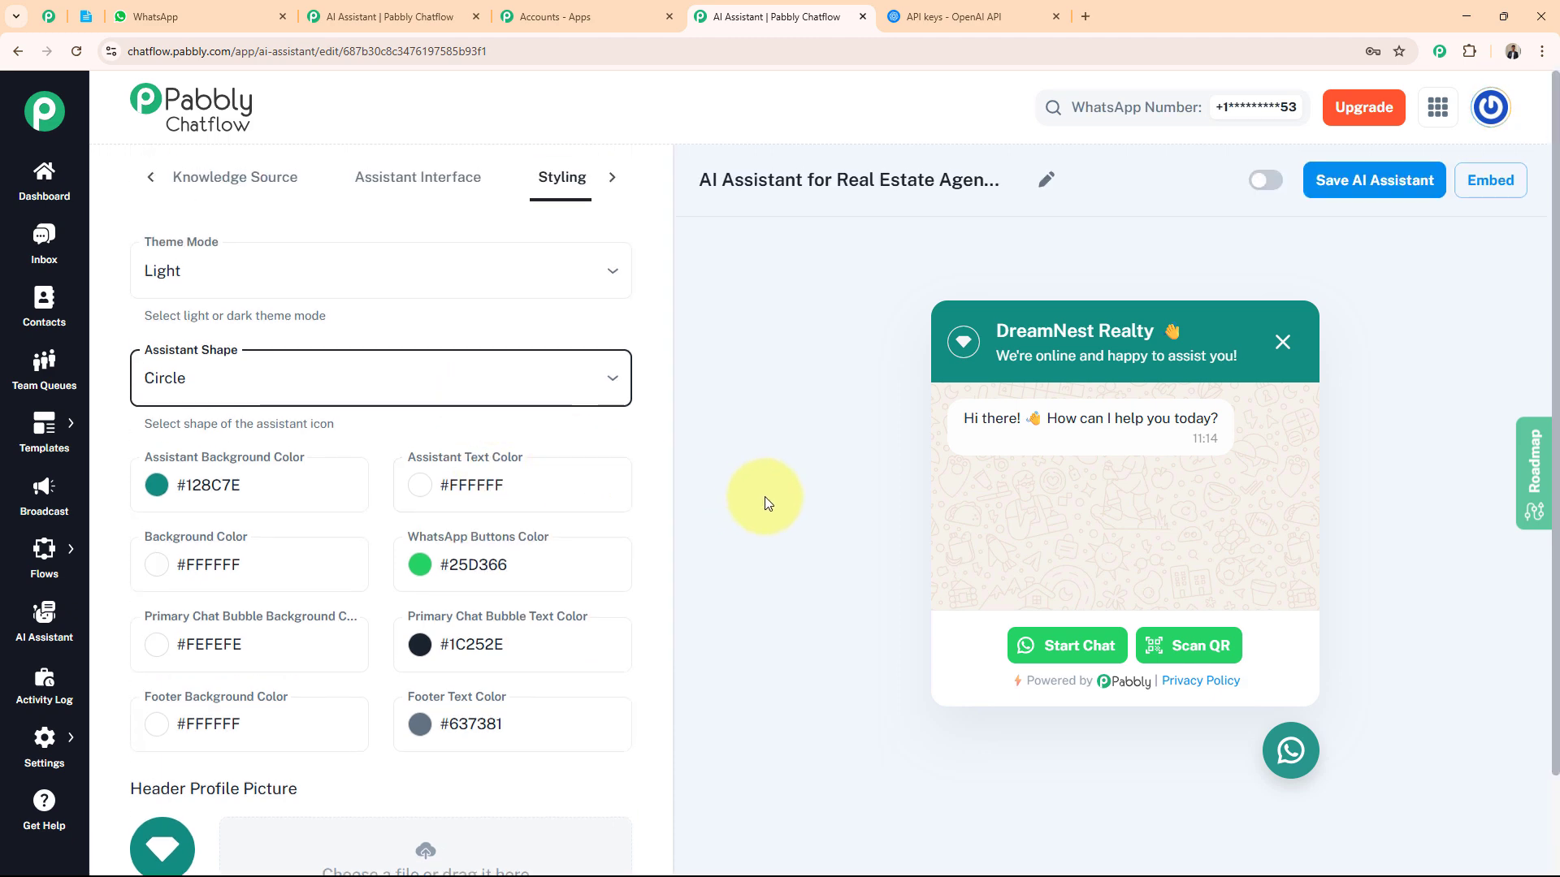
pyautogui.click(805, 486)
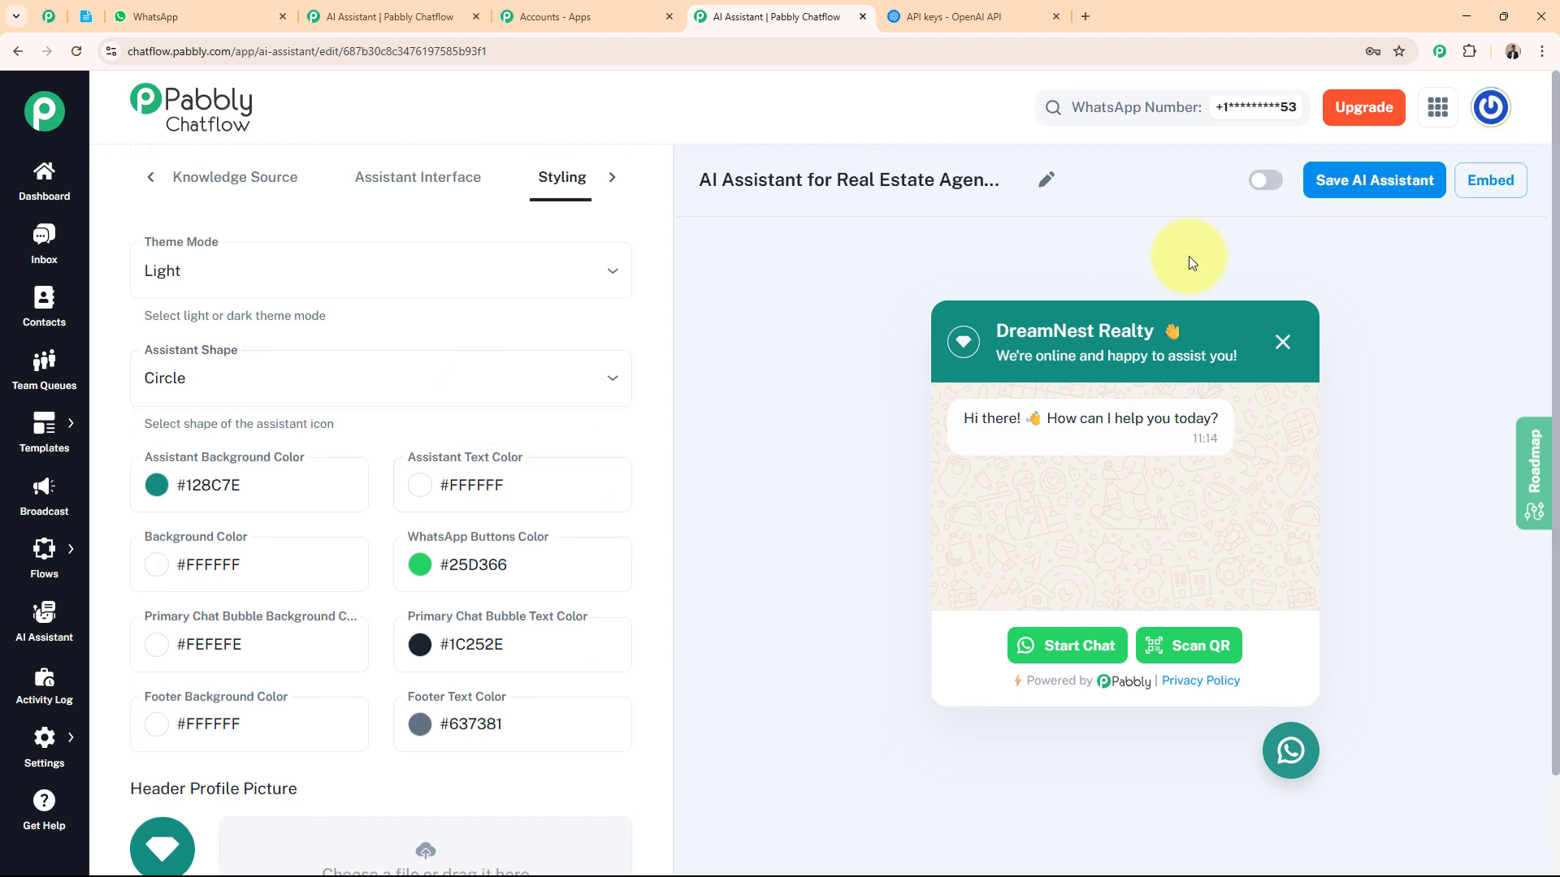
pyautogui.click(1265, 182)
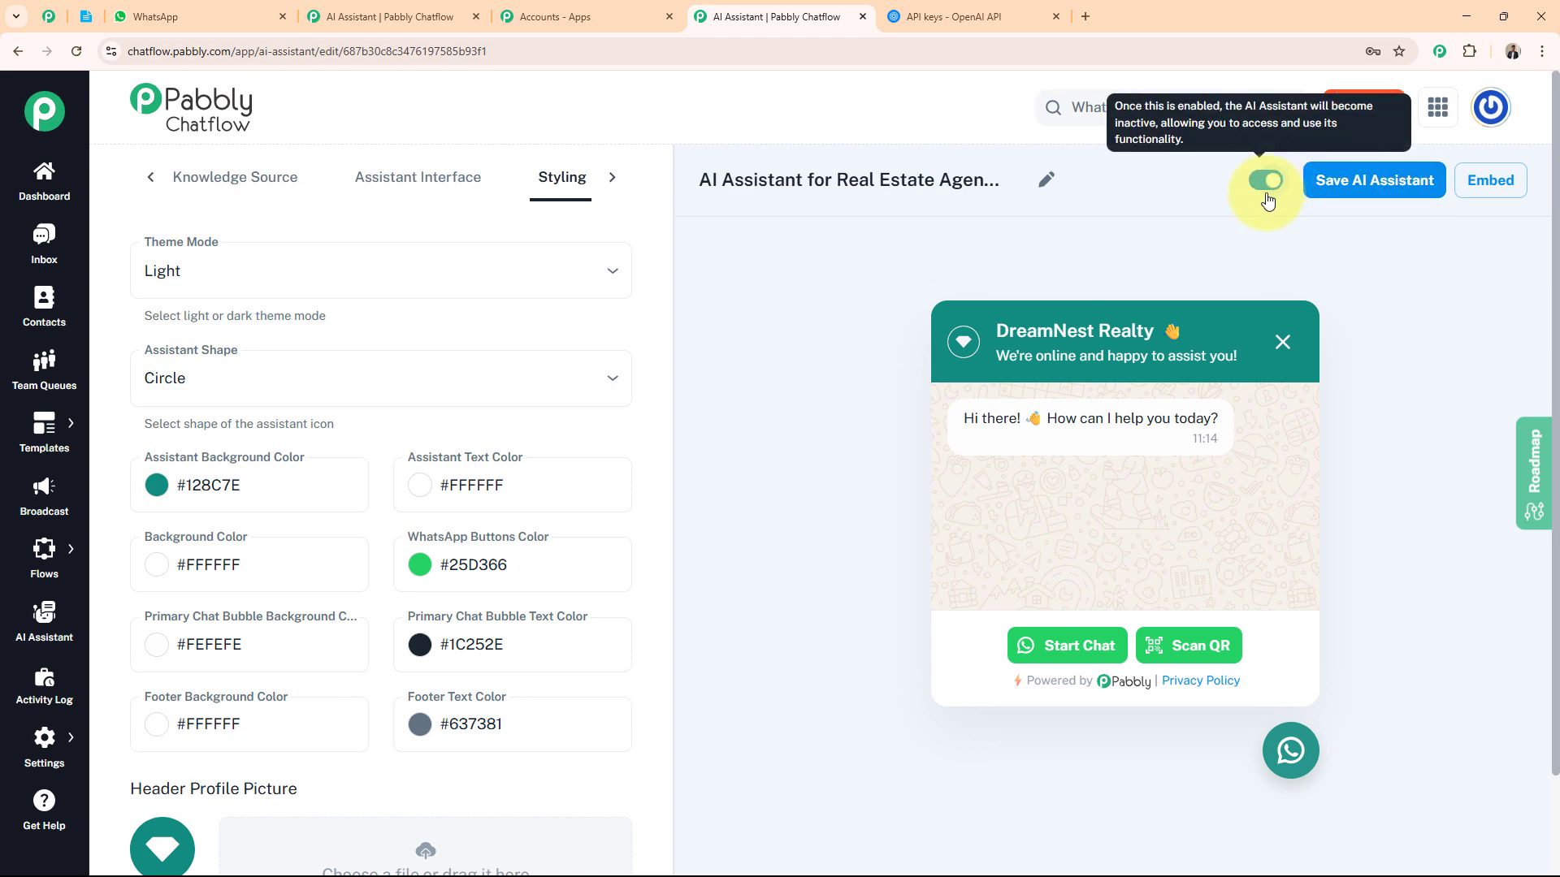
pyautogui.click(1370, 183)
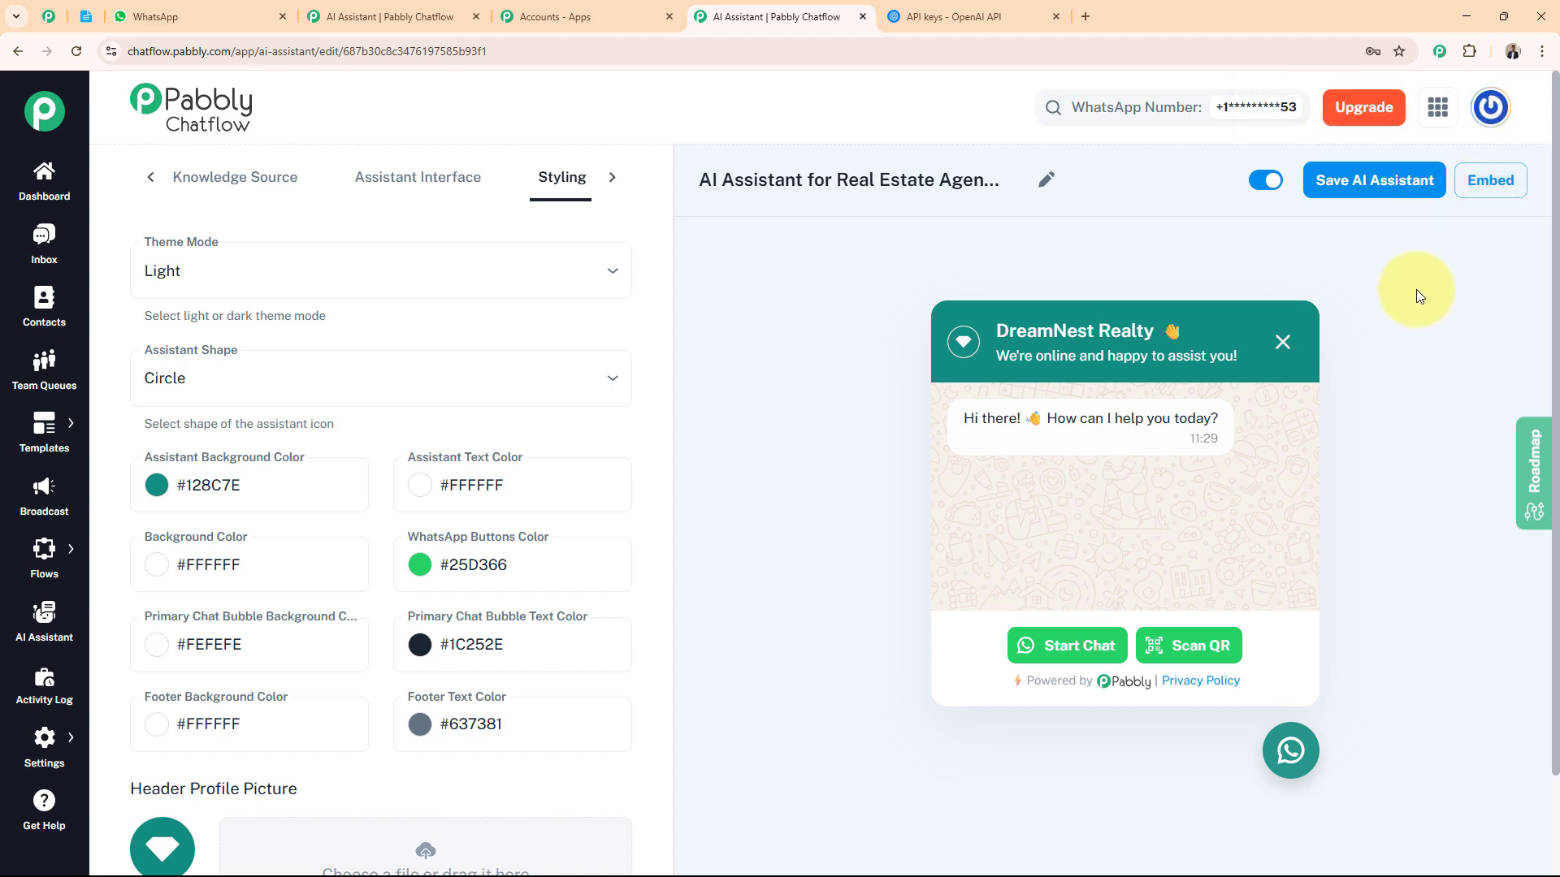
# Review the script code for embedding the AI assistant, and close the embed dialog
pyautogui.click(1493, 185)
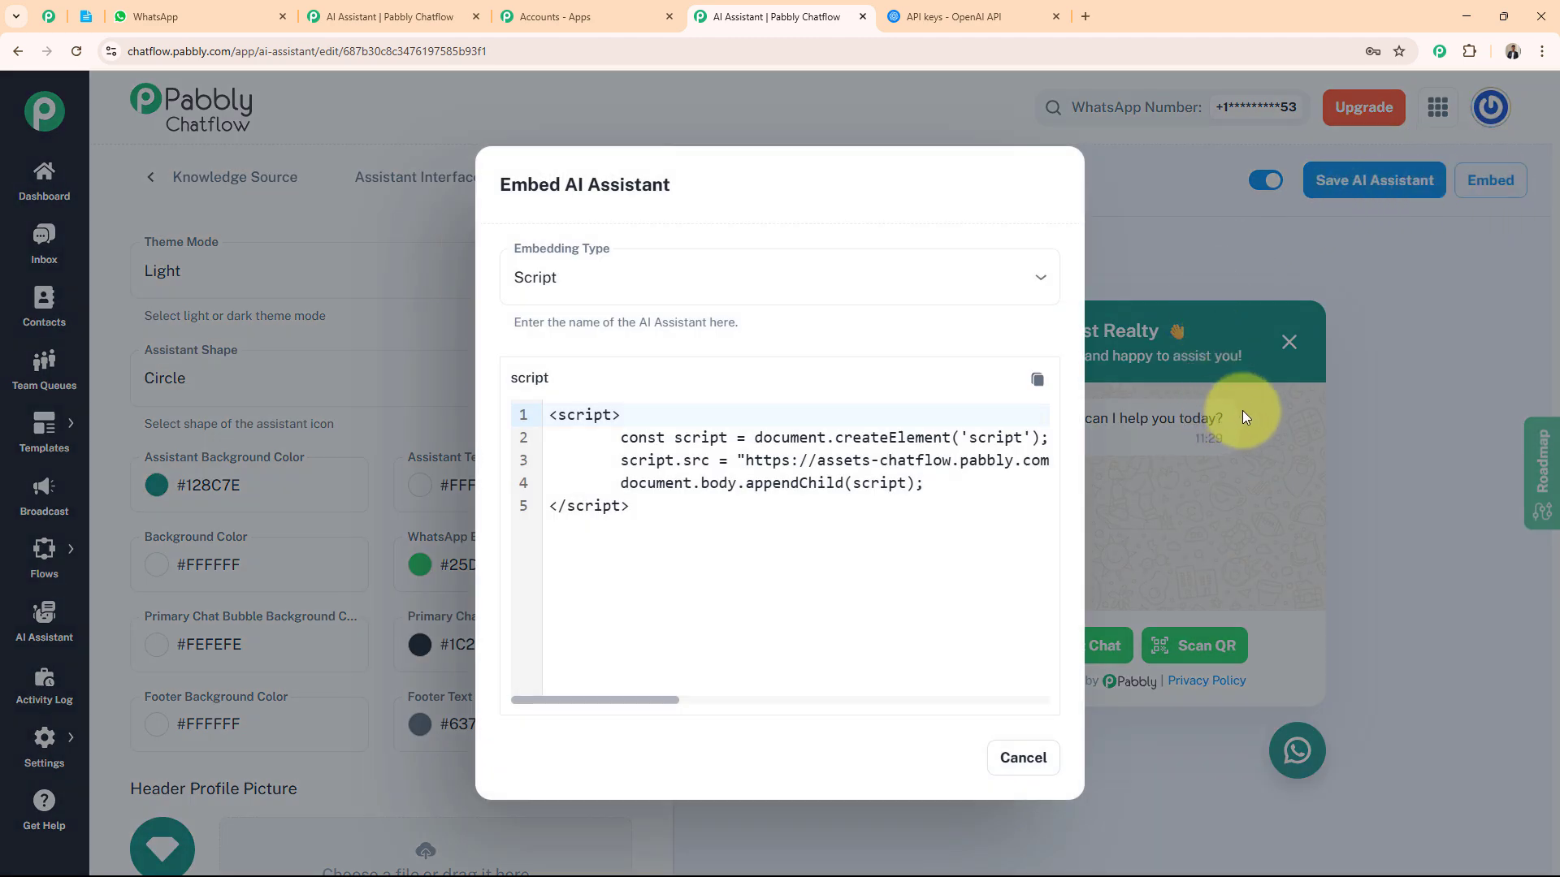
pyautogui.moveTo(551, 416); pyautogui.dragTo(792, 518)
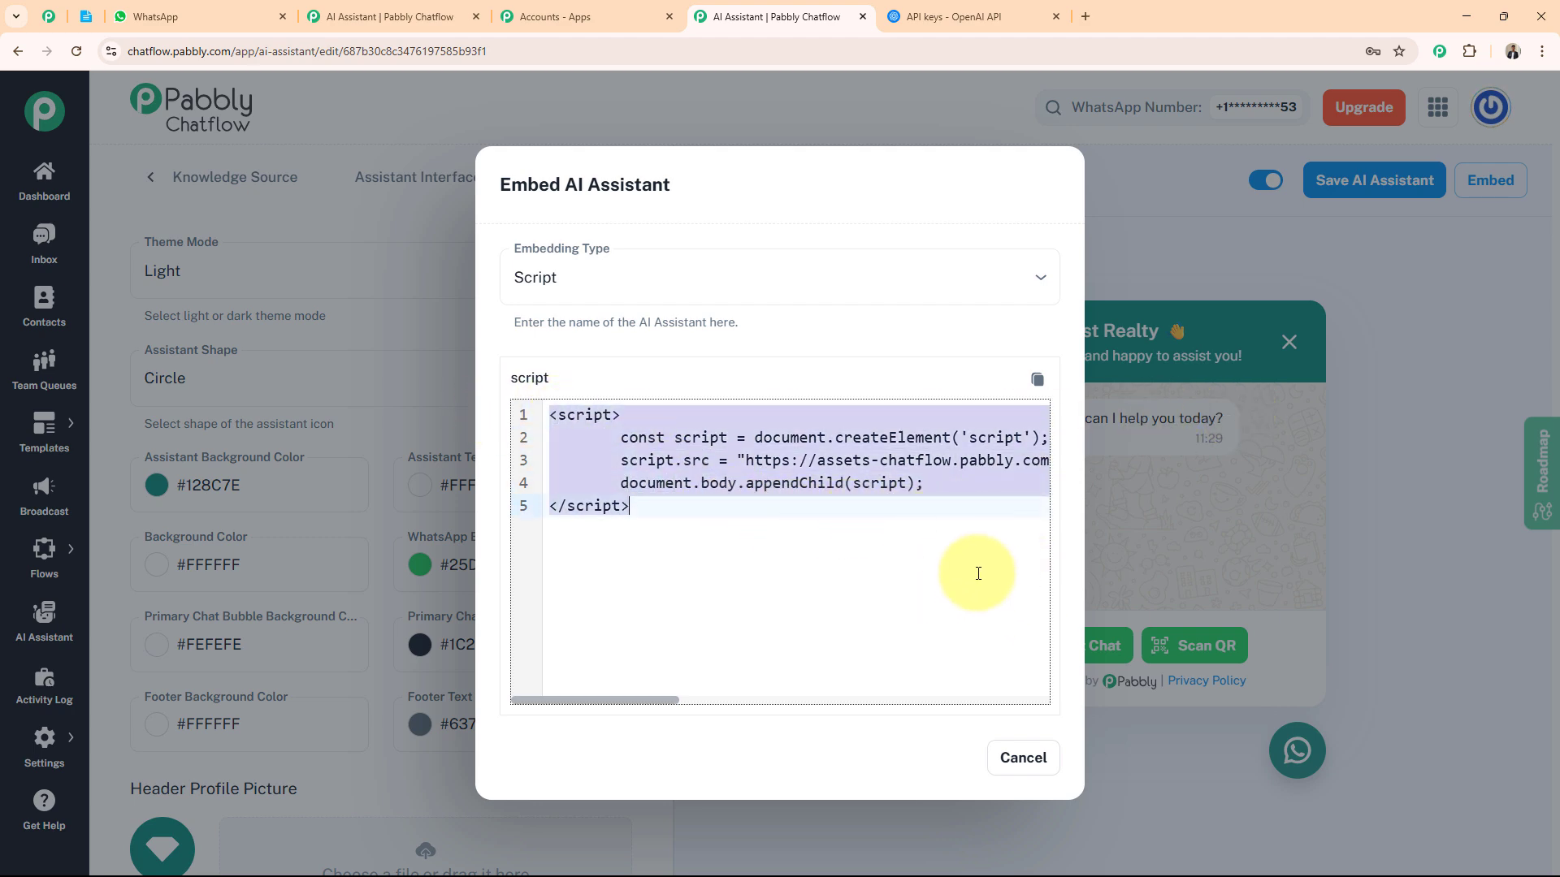
pyautogui.click(1020, 756)
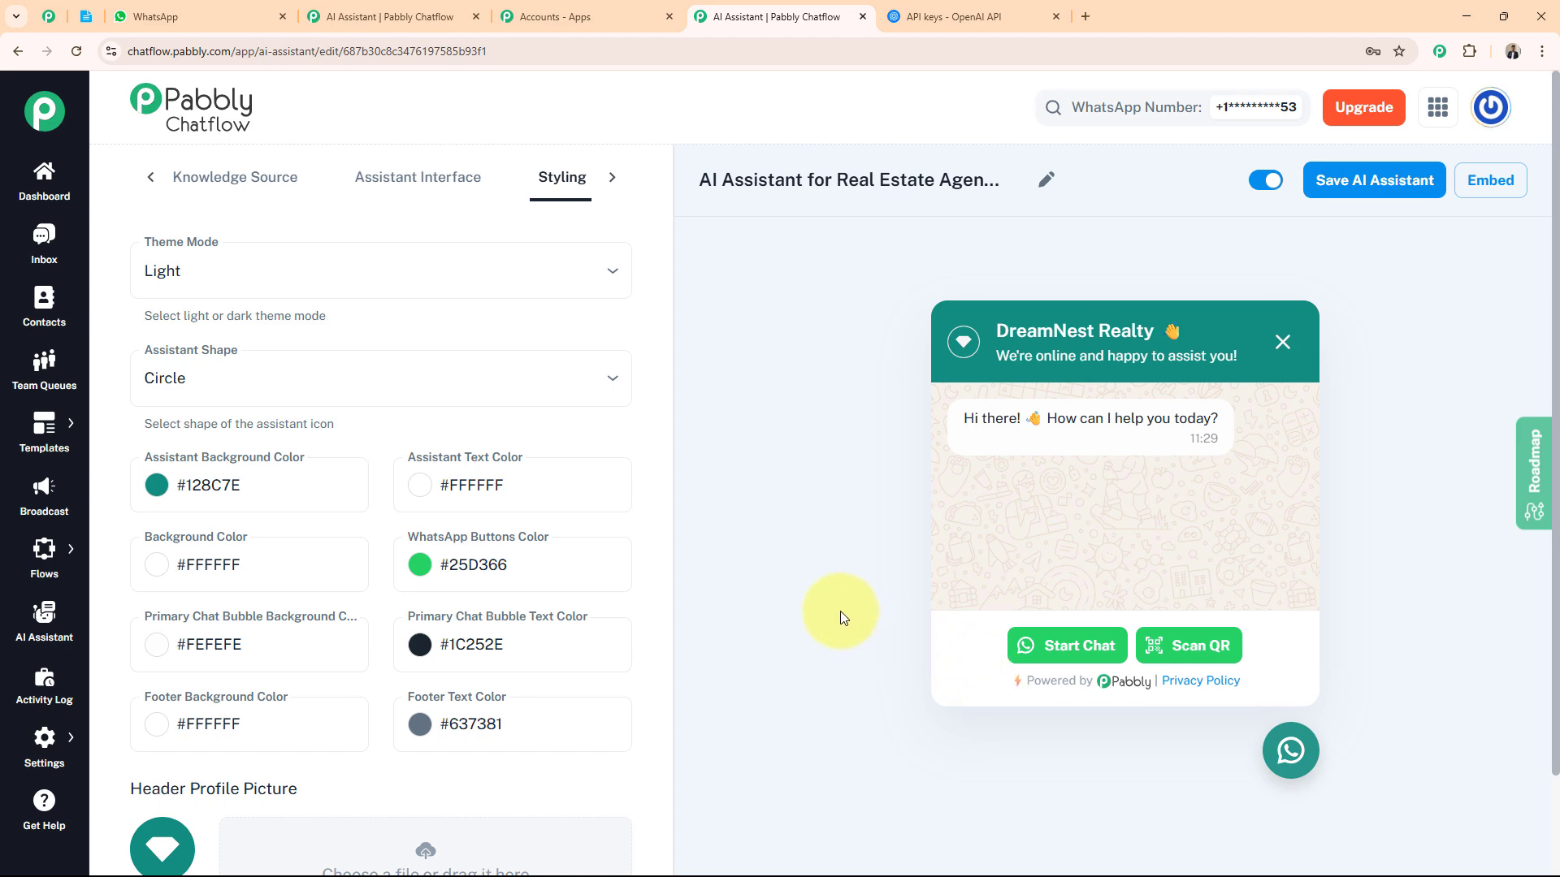
# Enable "AI Assistant for Real Estate Agencies" on the first conversation in the Inbox
pyautogui.click(55, 256)
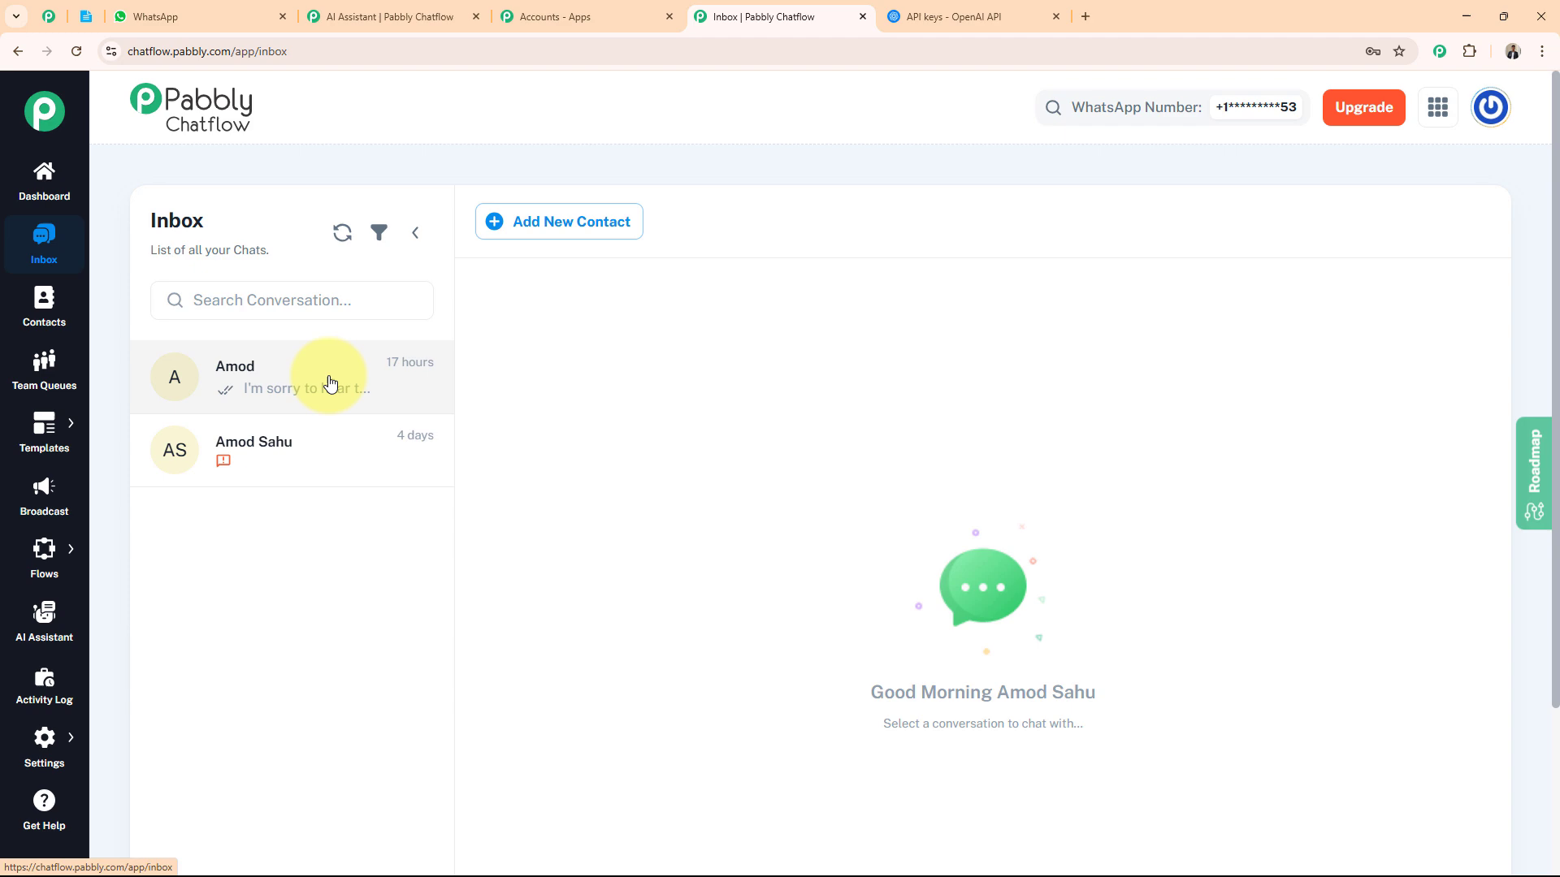
pyautogui.click(329, 383)
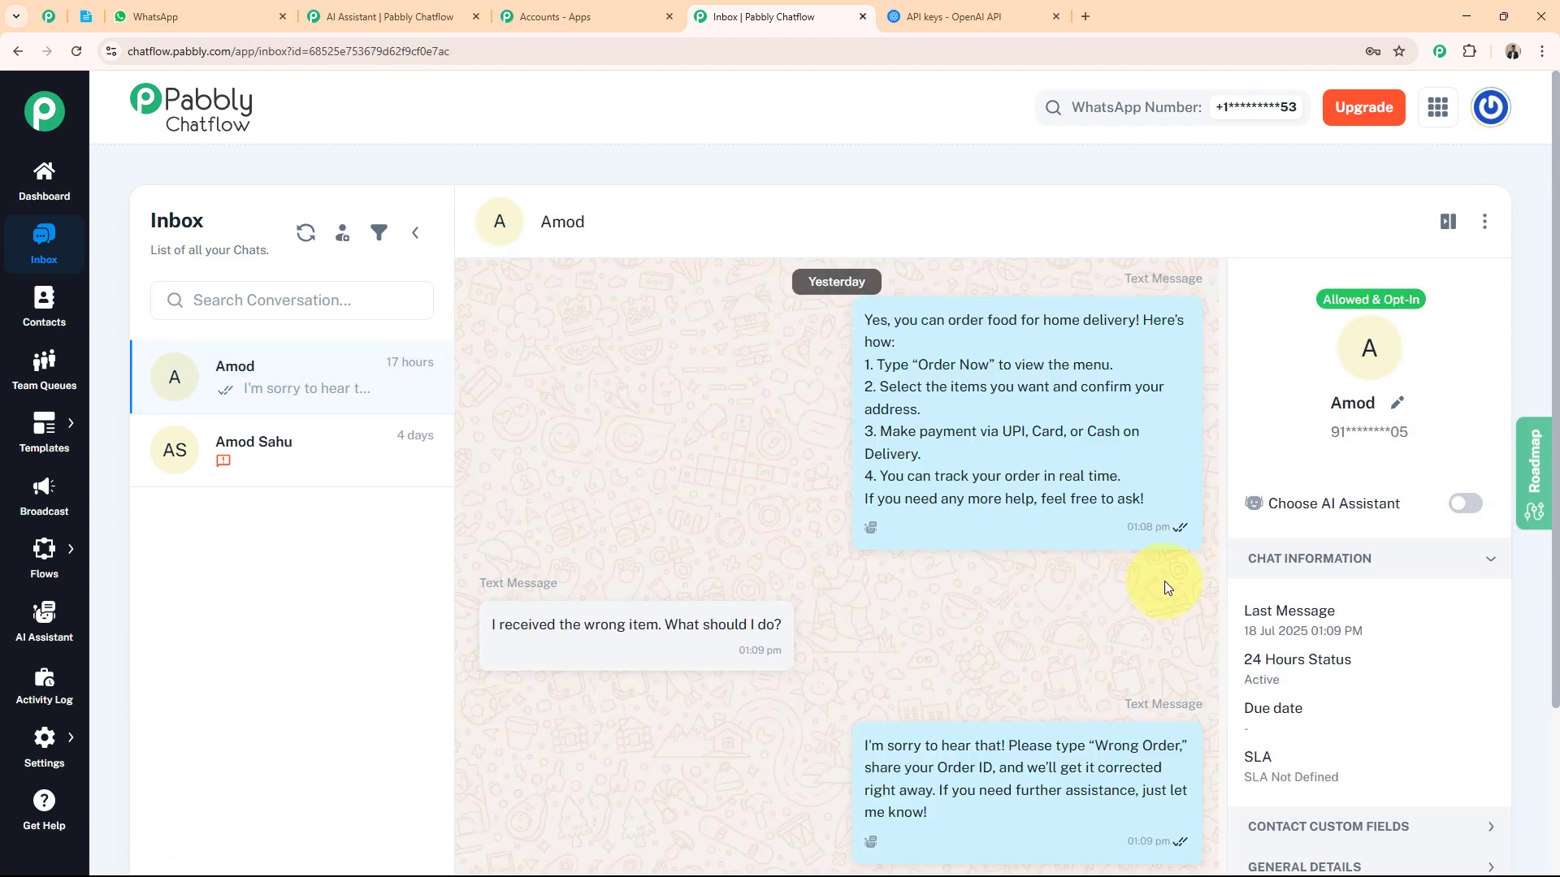
pyautogui.scroll(-3, 1163, 582)
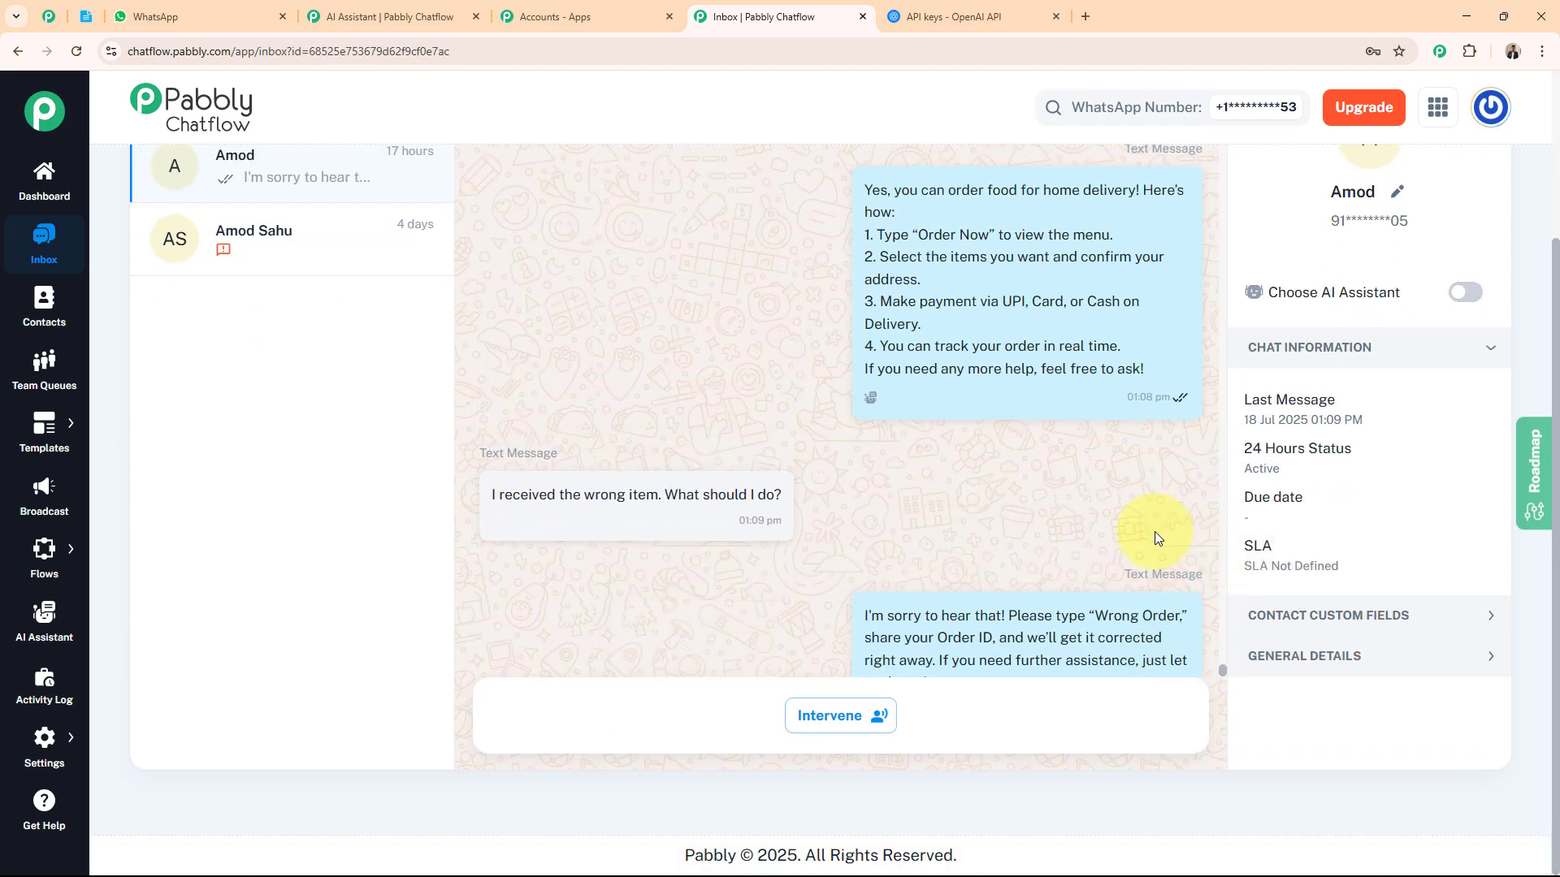
pyautogui.scroll(-1, 1154, 531)
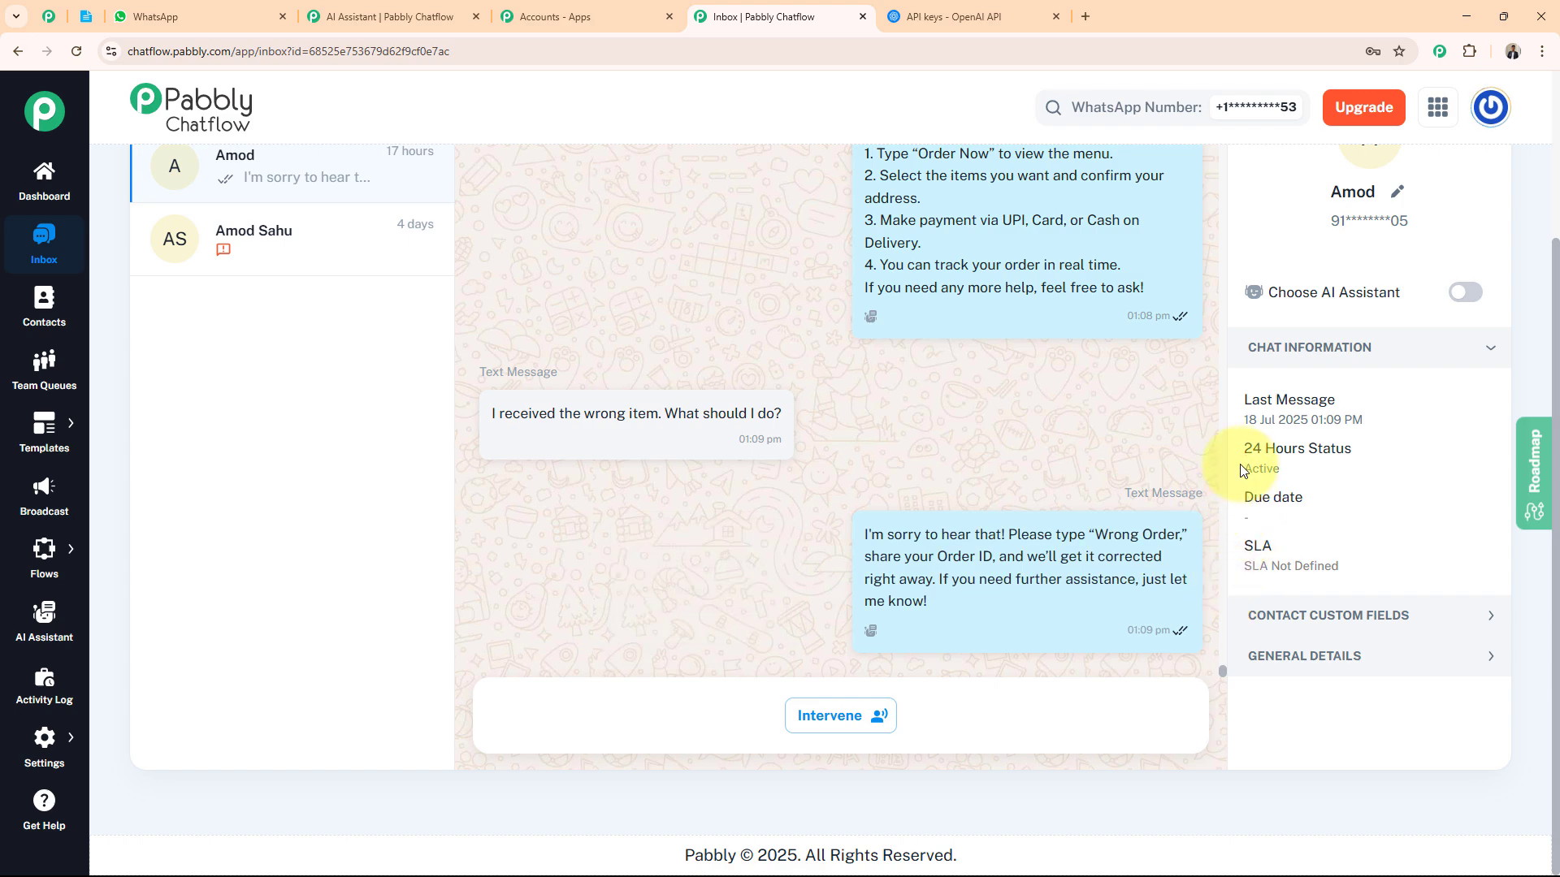
pyautogui.click(1472, 297)
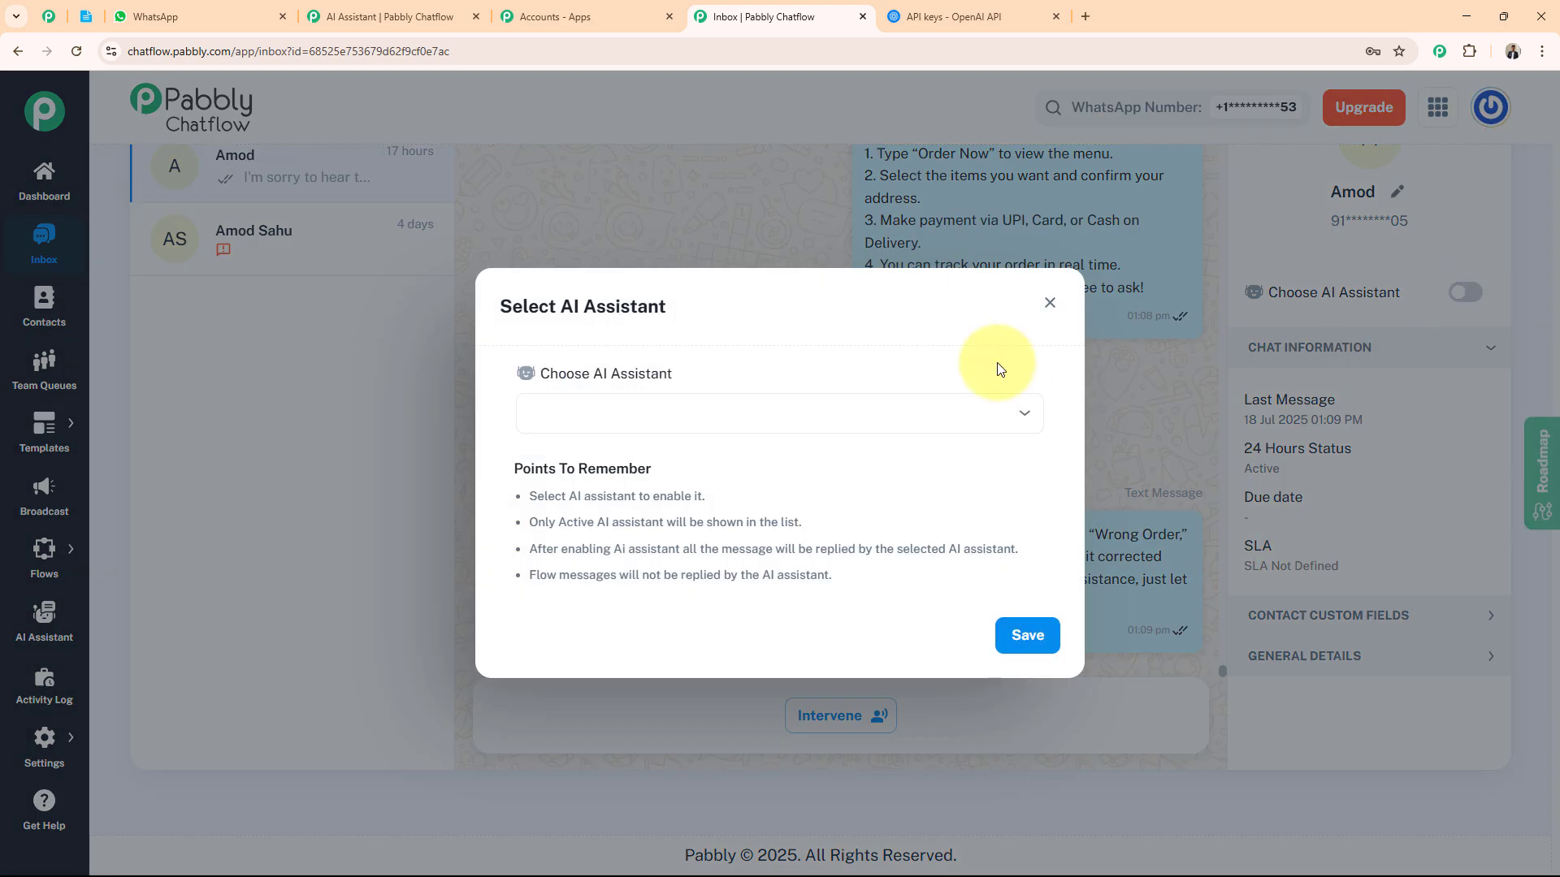
pyautogui.click(835, 416)
pyautogui.click(755, 456)
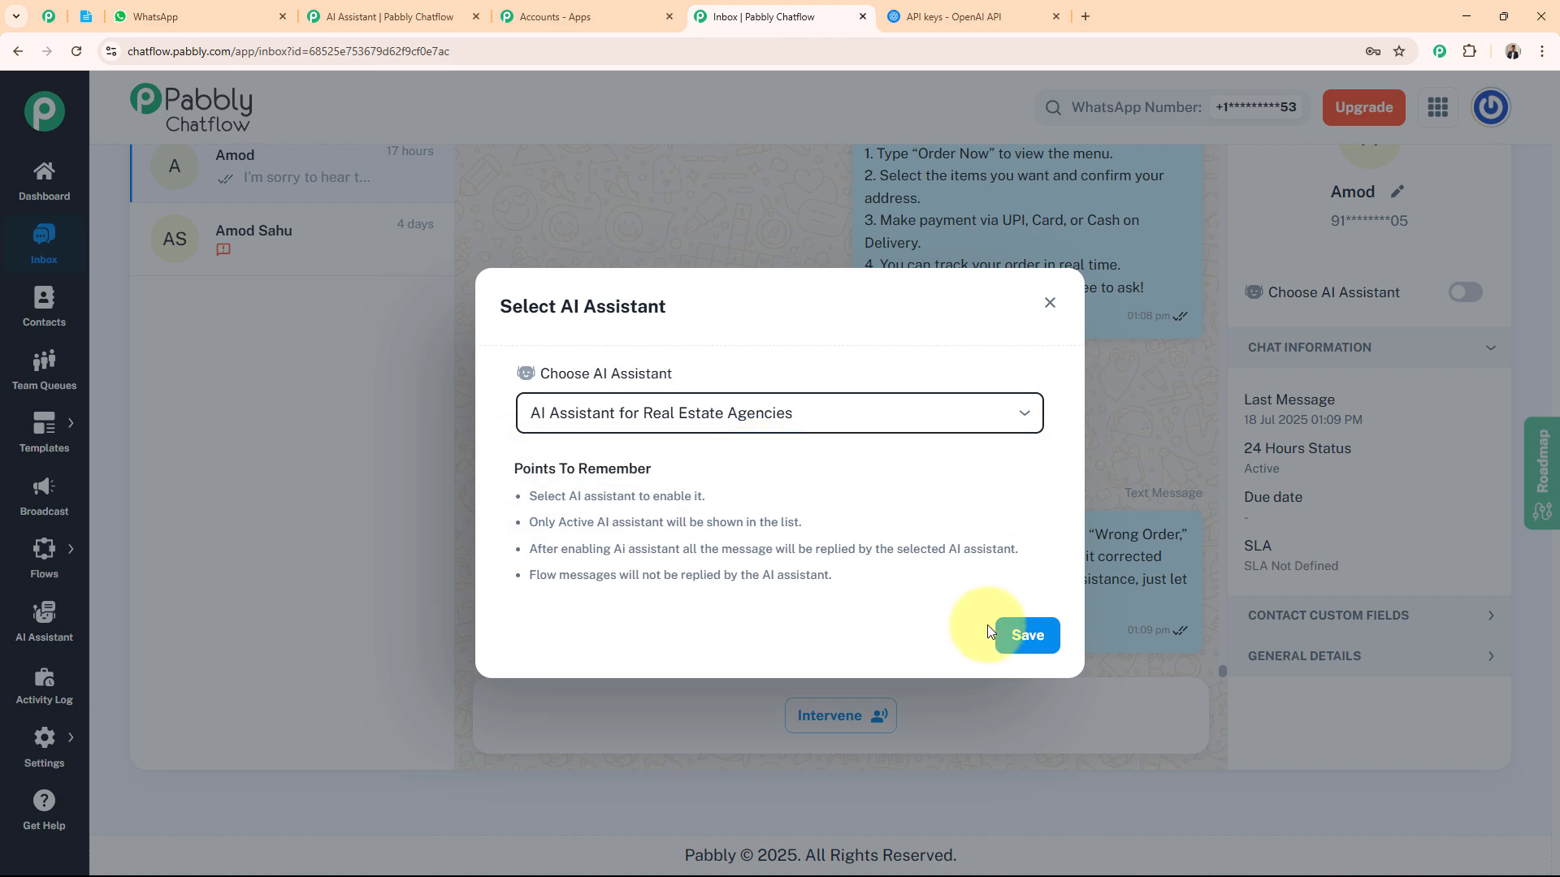
pyautogui.click(1029, 637)
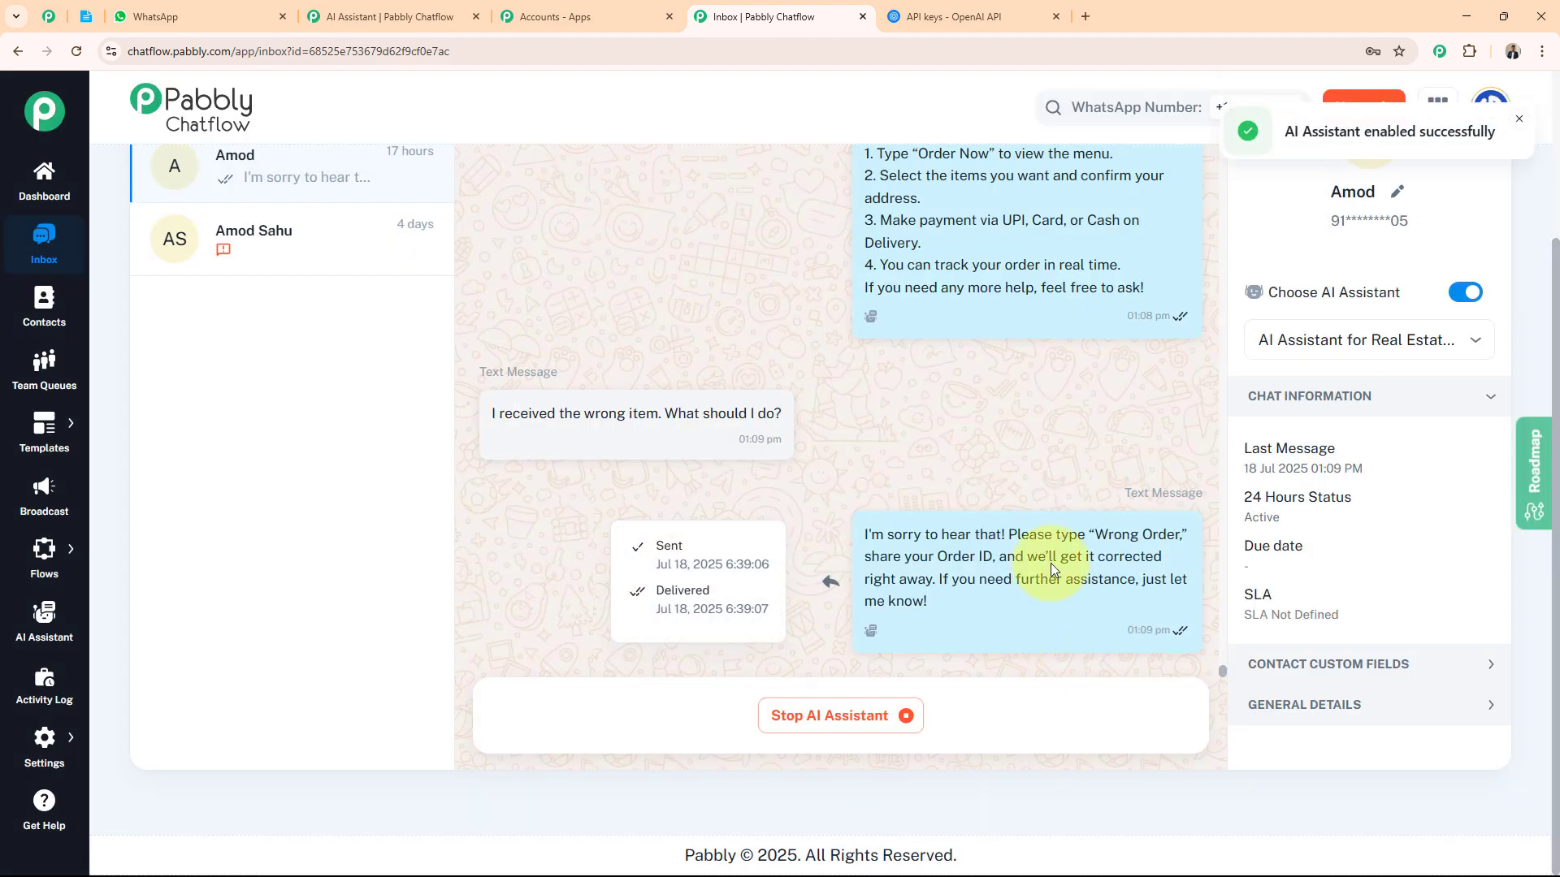
pyautogui.click(1520, 120)
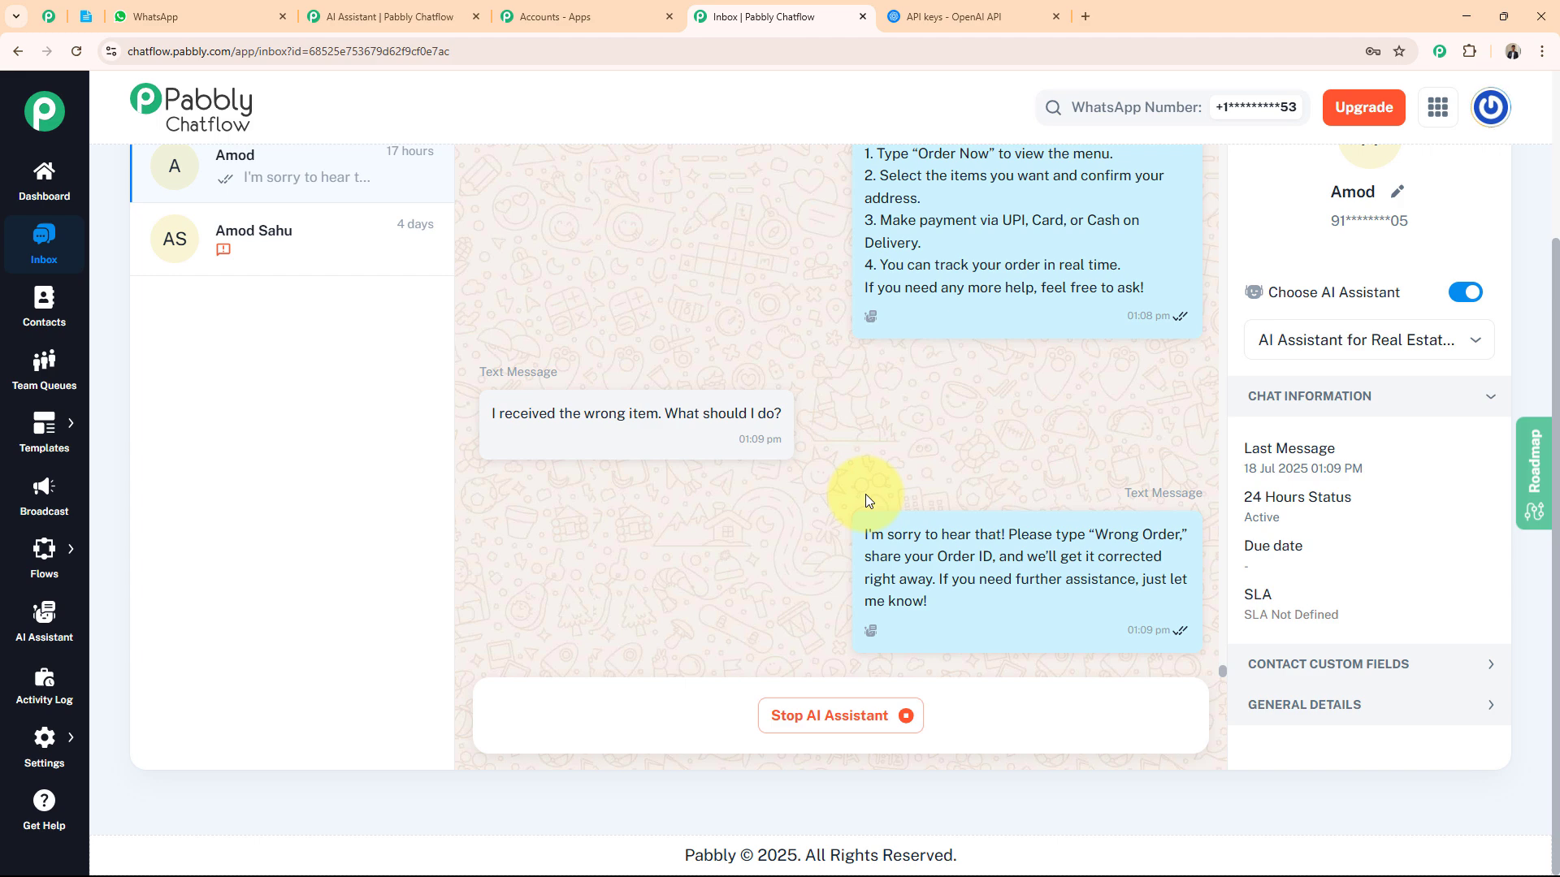
# Enable AI Auto Replies in the inbox settings and add a new auto-reply rule
pyautogui.click(47, 743)
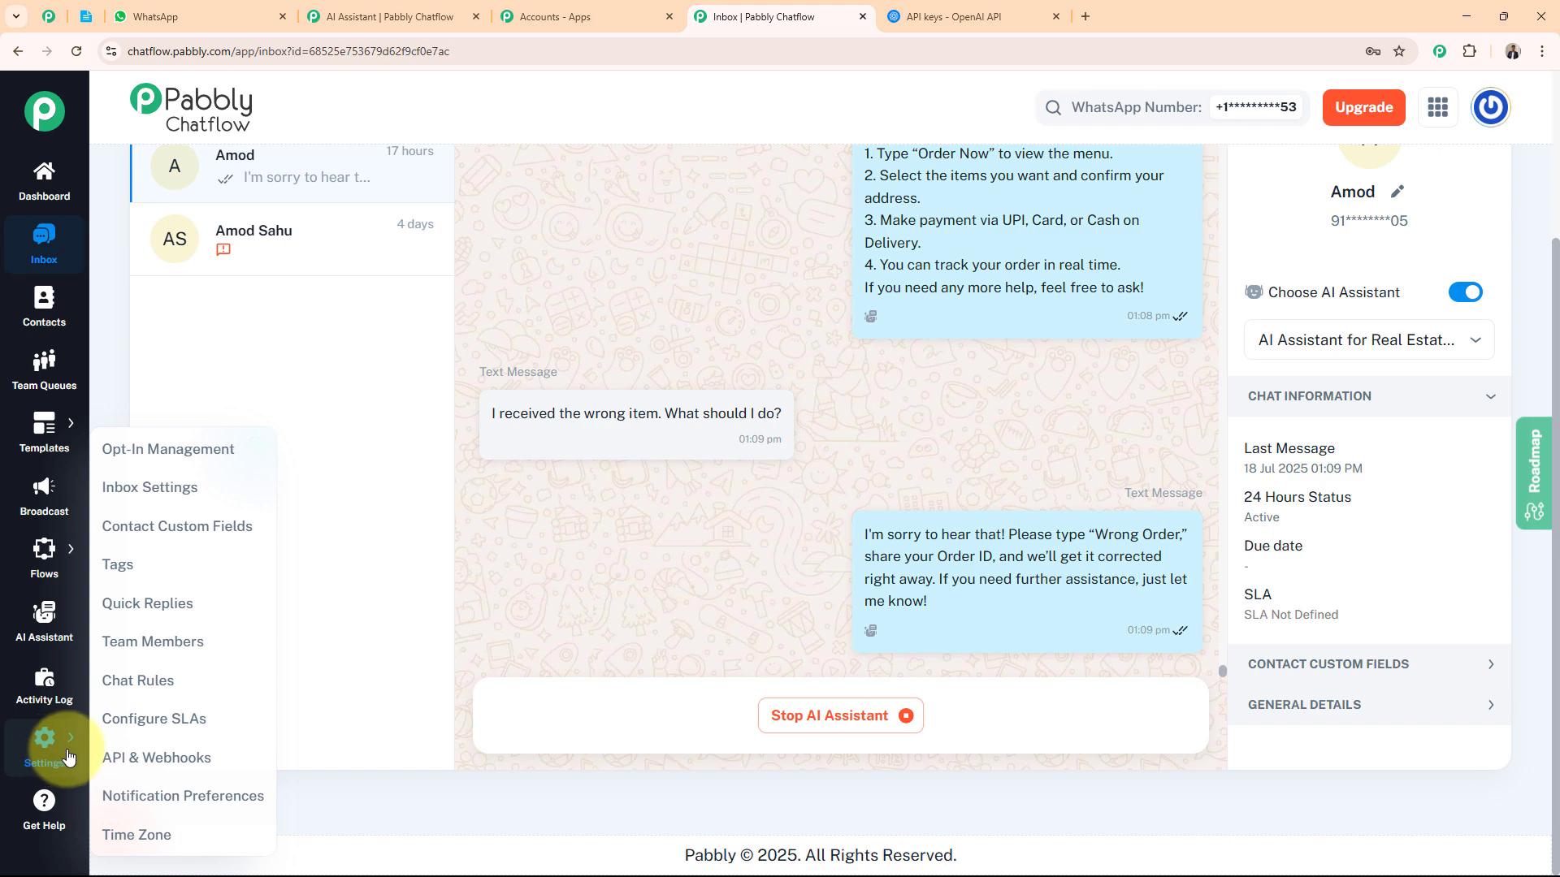
pyautogui.click(158, 487)
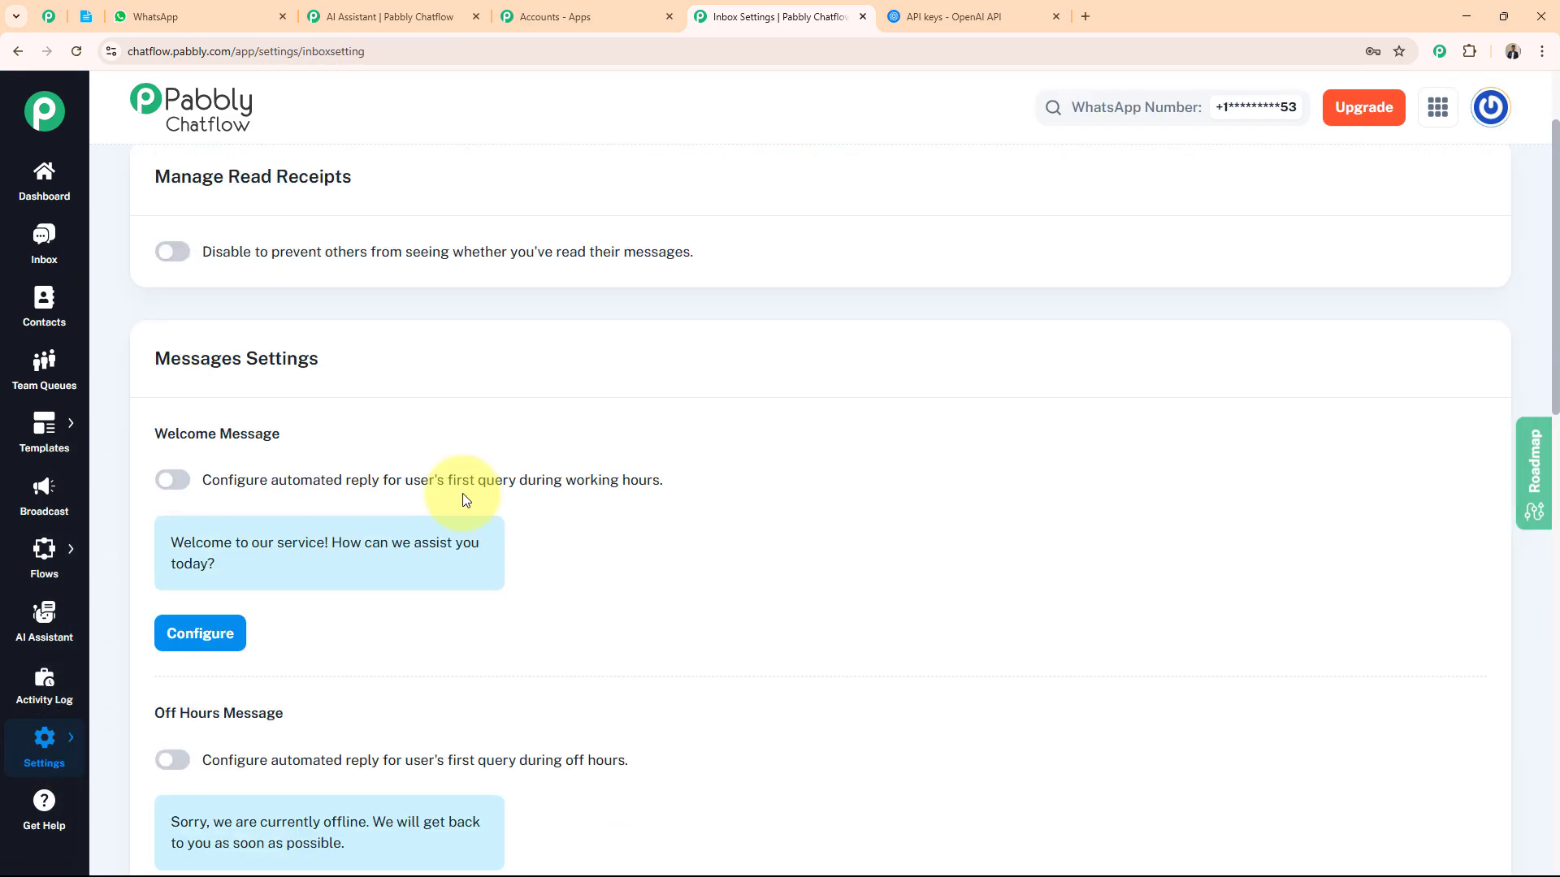
pyautogui.scroll(-12, 460, 496)
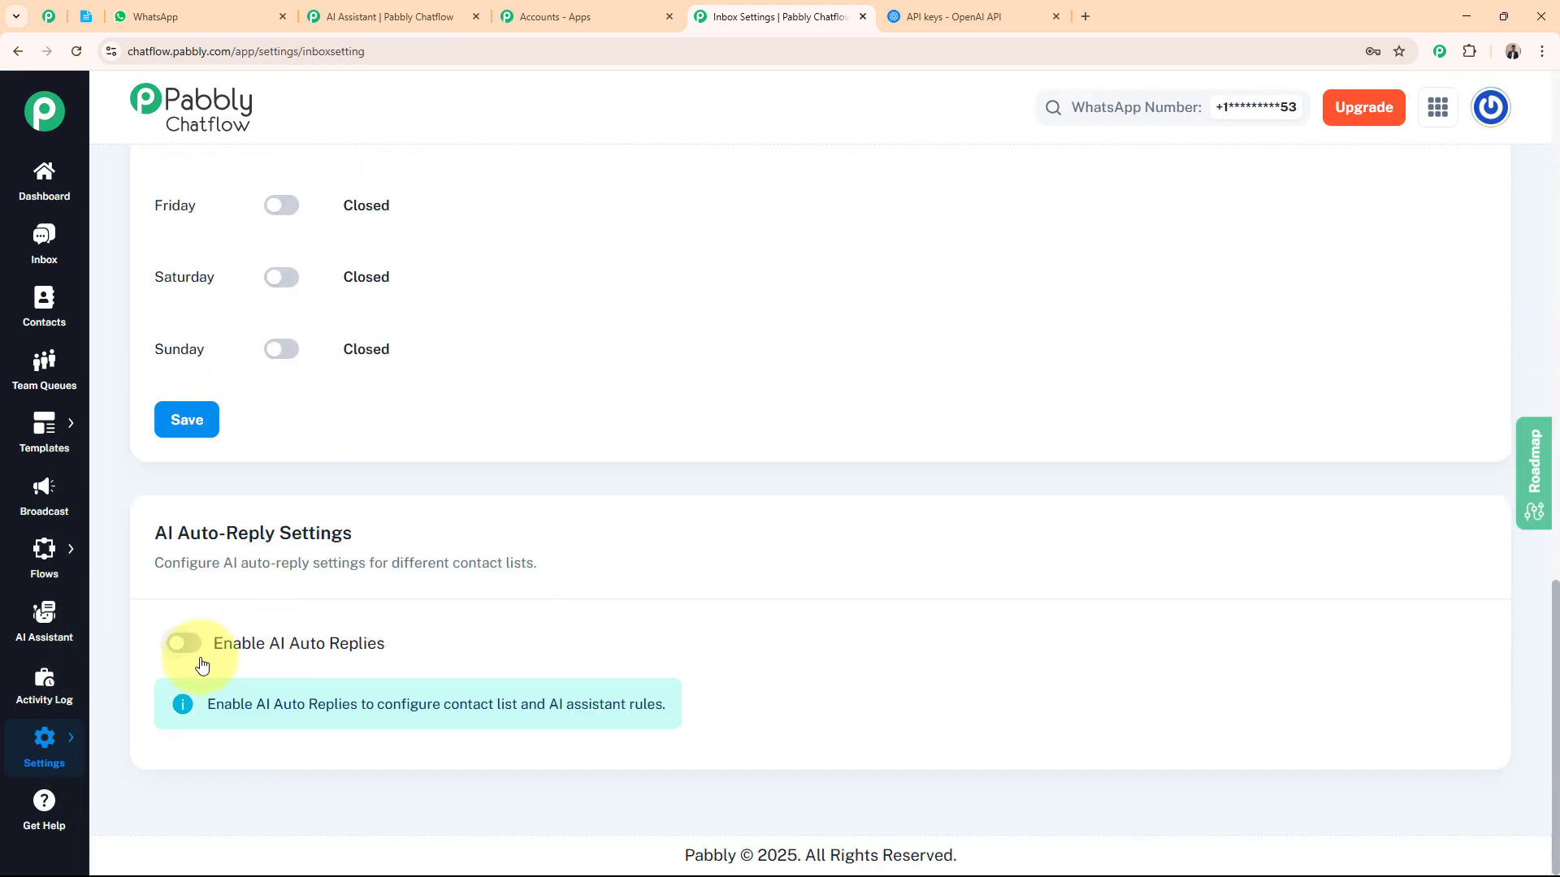
pyautogui.click(183, 644)
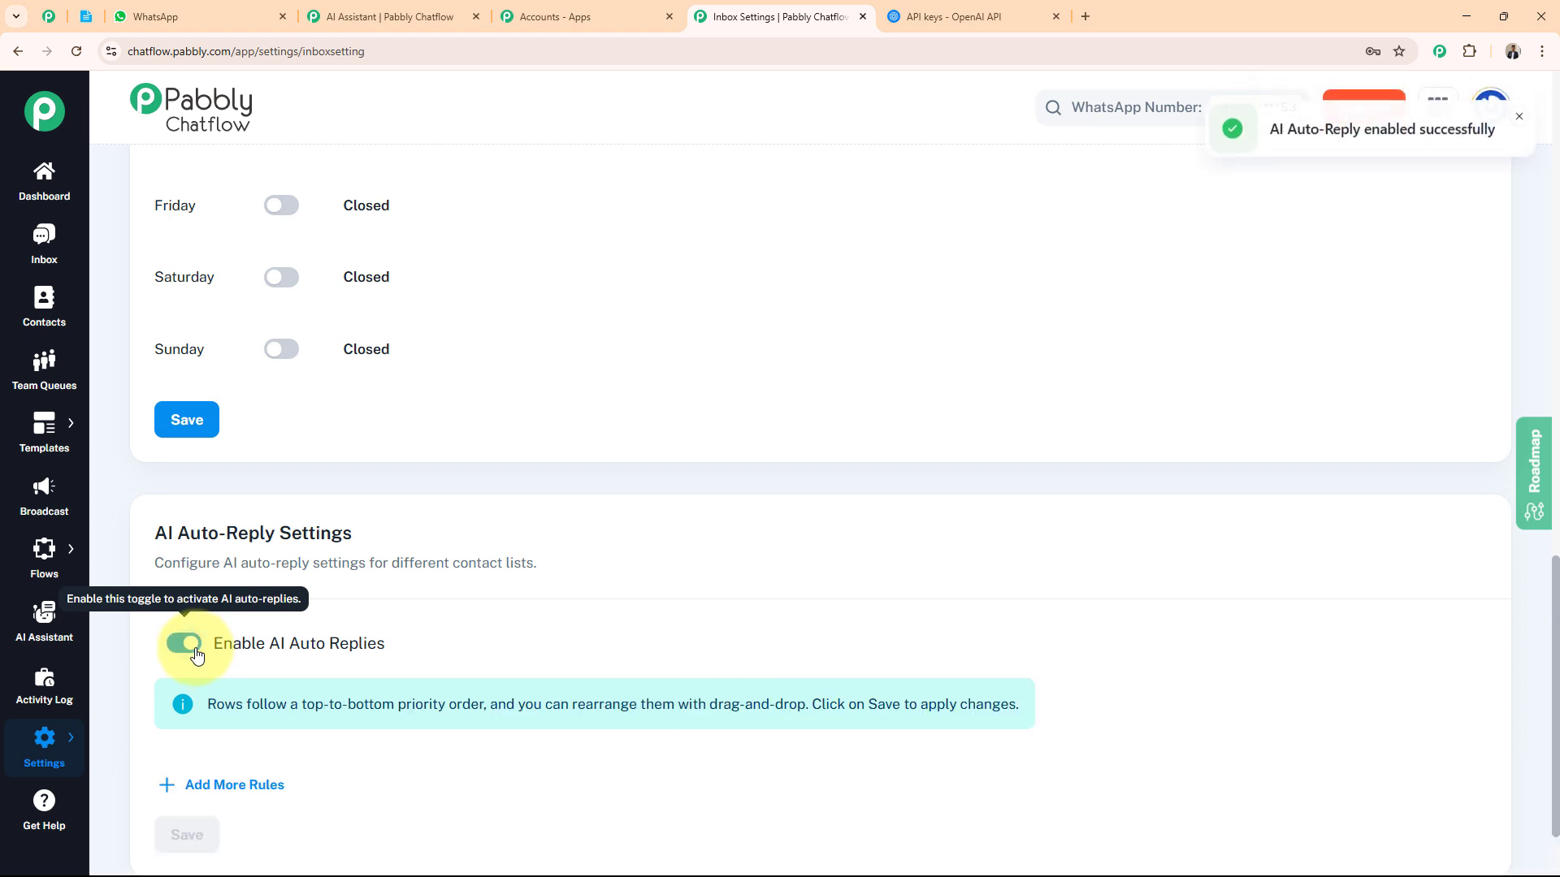
pyautogui.scroll(-2, 197, 667)
pyautogui.click(210, 678)
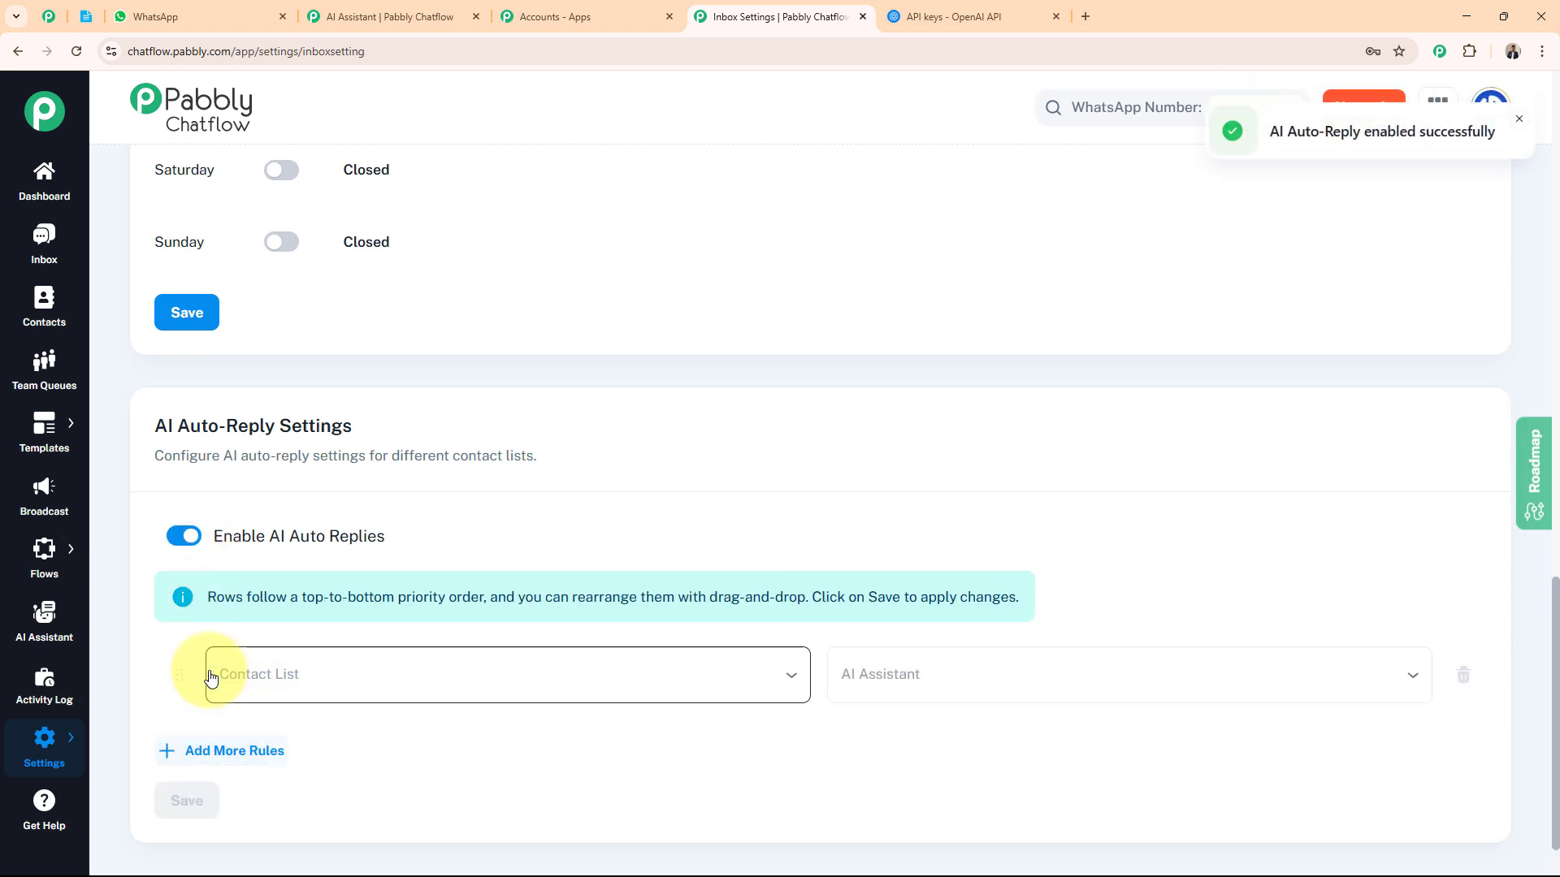
# Set the auto-reply rule's contact list to My Customers and its assistant to "AI Assistant for Real Estate Agencies"
pyautogui.click(209, 675)
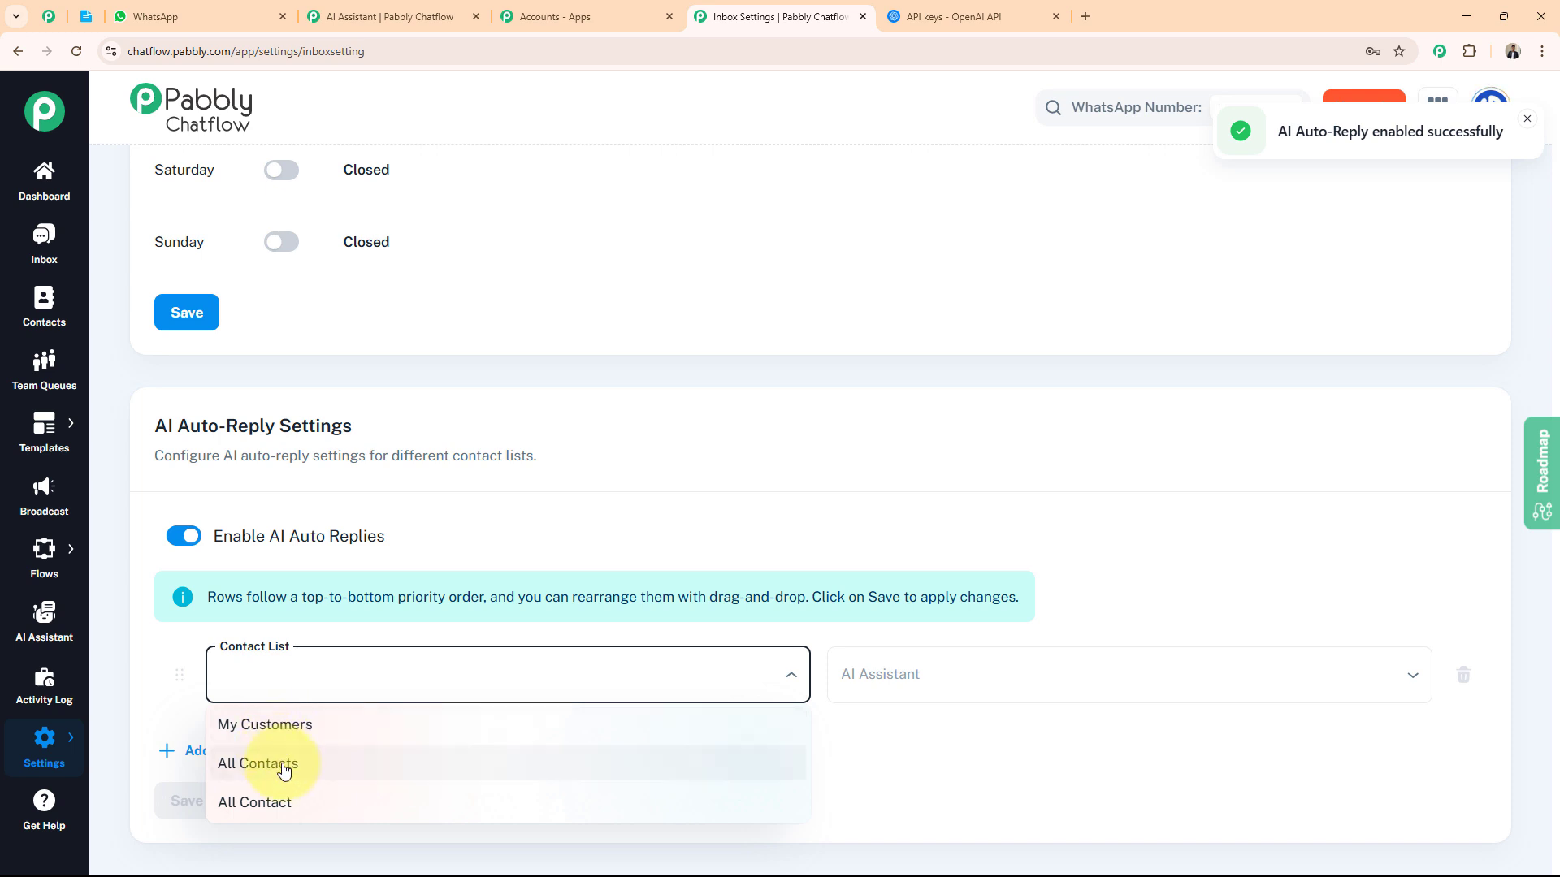
pyautogui.click(287, 737)
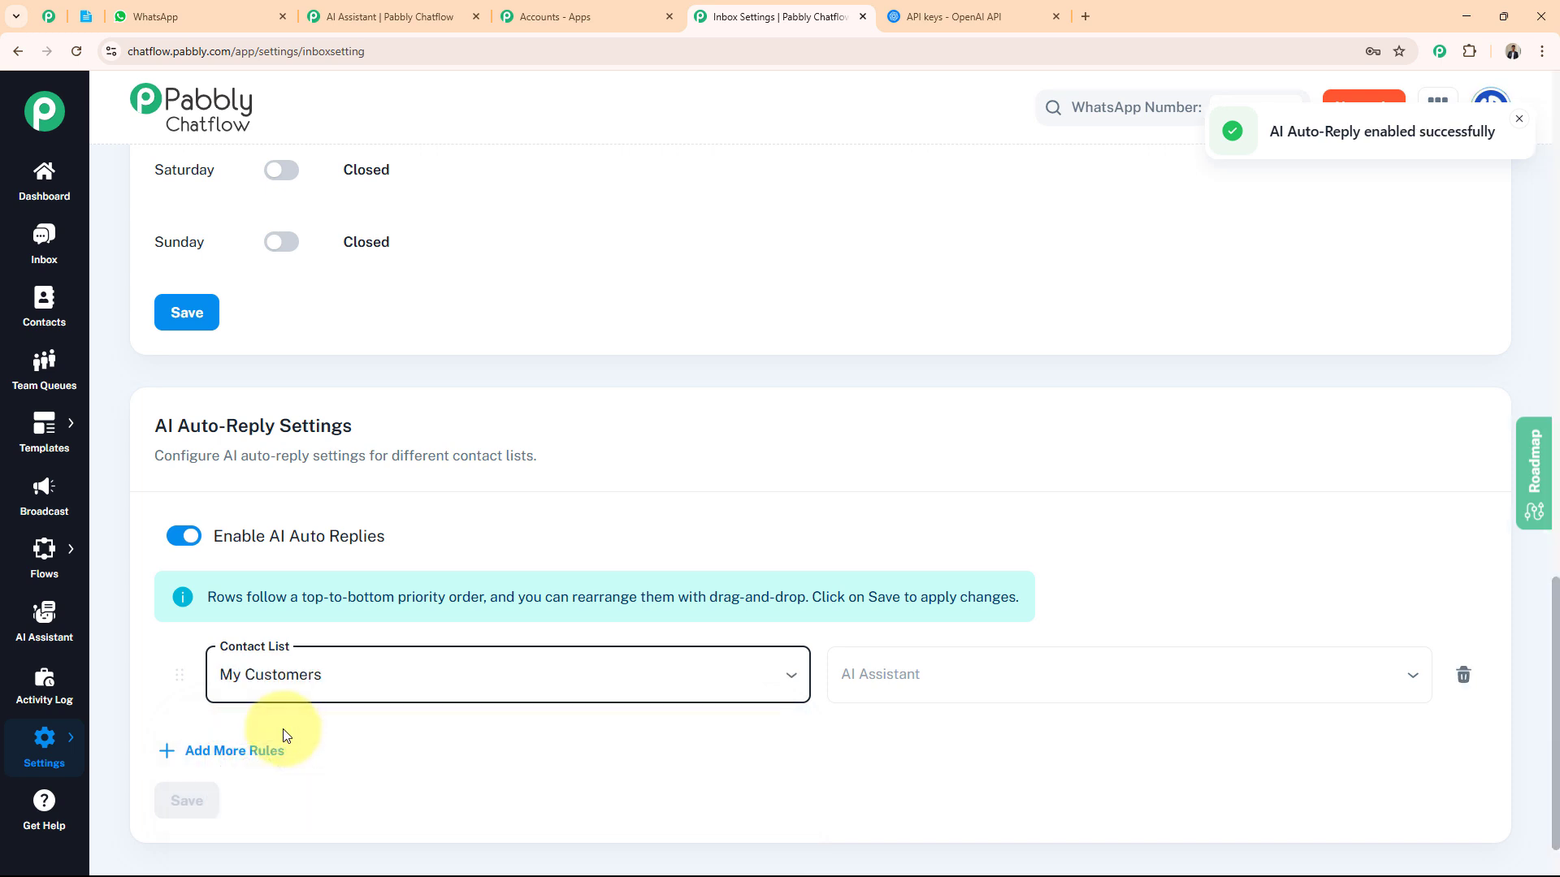
pyautogui.click(863, 679)
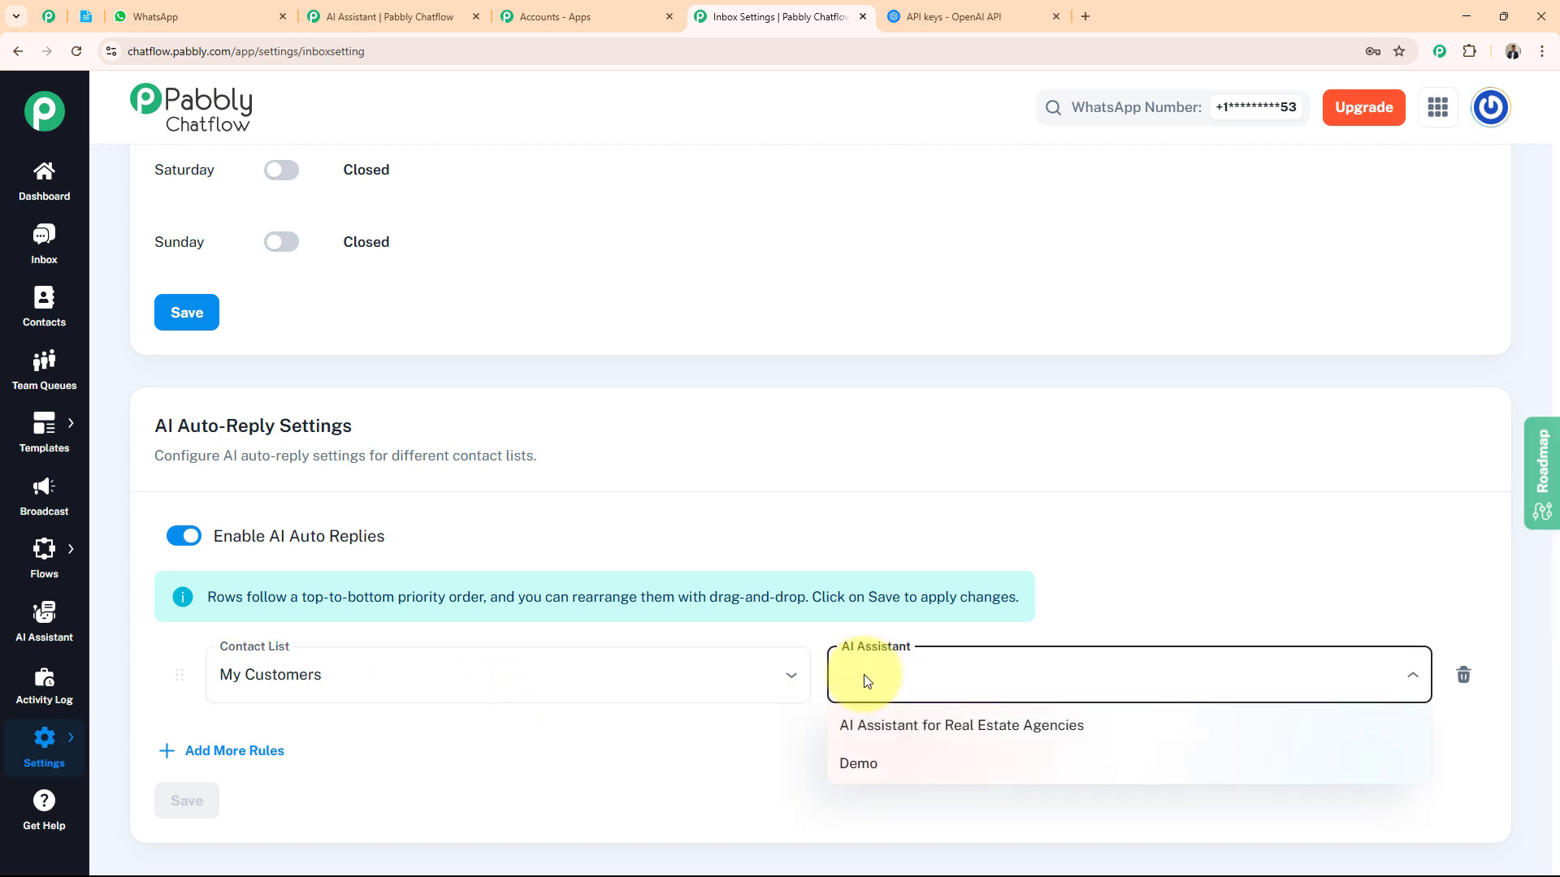
pyautogui.click(866, 726)
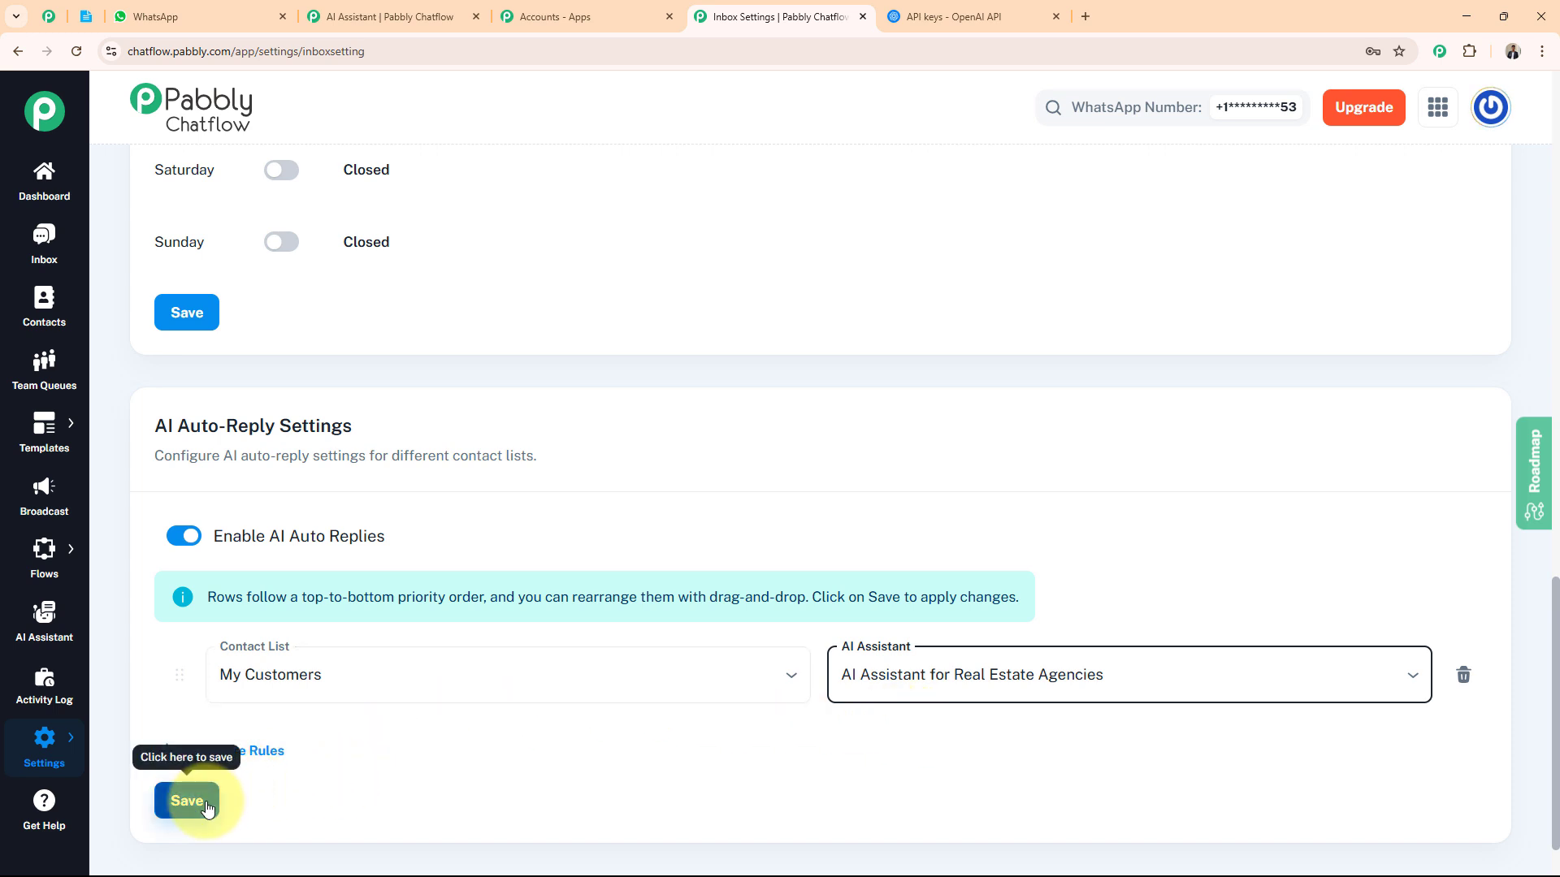
# Discard the My Customers auto-reply rule and disable AI Auto Replies
pyautogui.click(1467, 693)
pyautogui.click(860, 515)
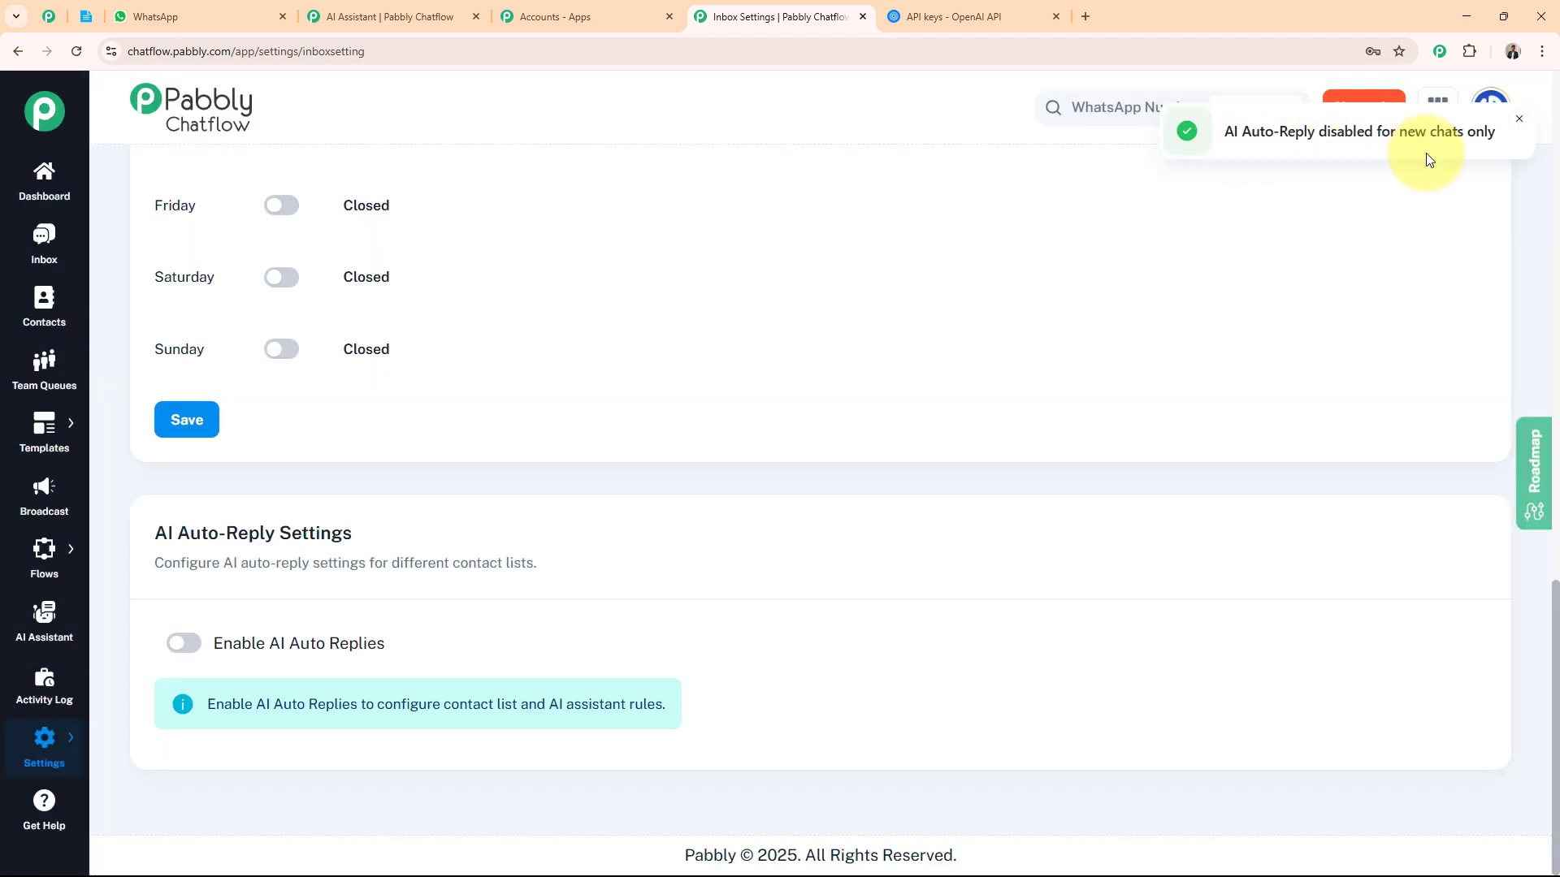
pyautogui.click(1517, 119)
# Open "AI Assistant for Real Estate Agencies" from the list of AI assistants
pyautogui.scroll(4, 364, 441)
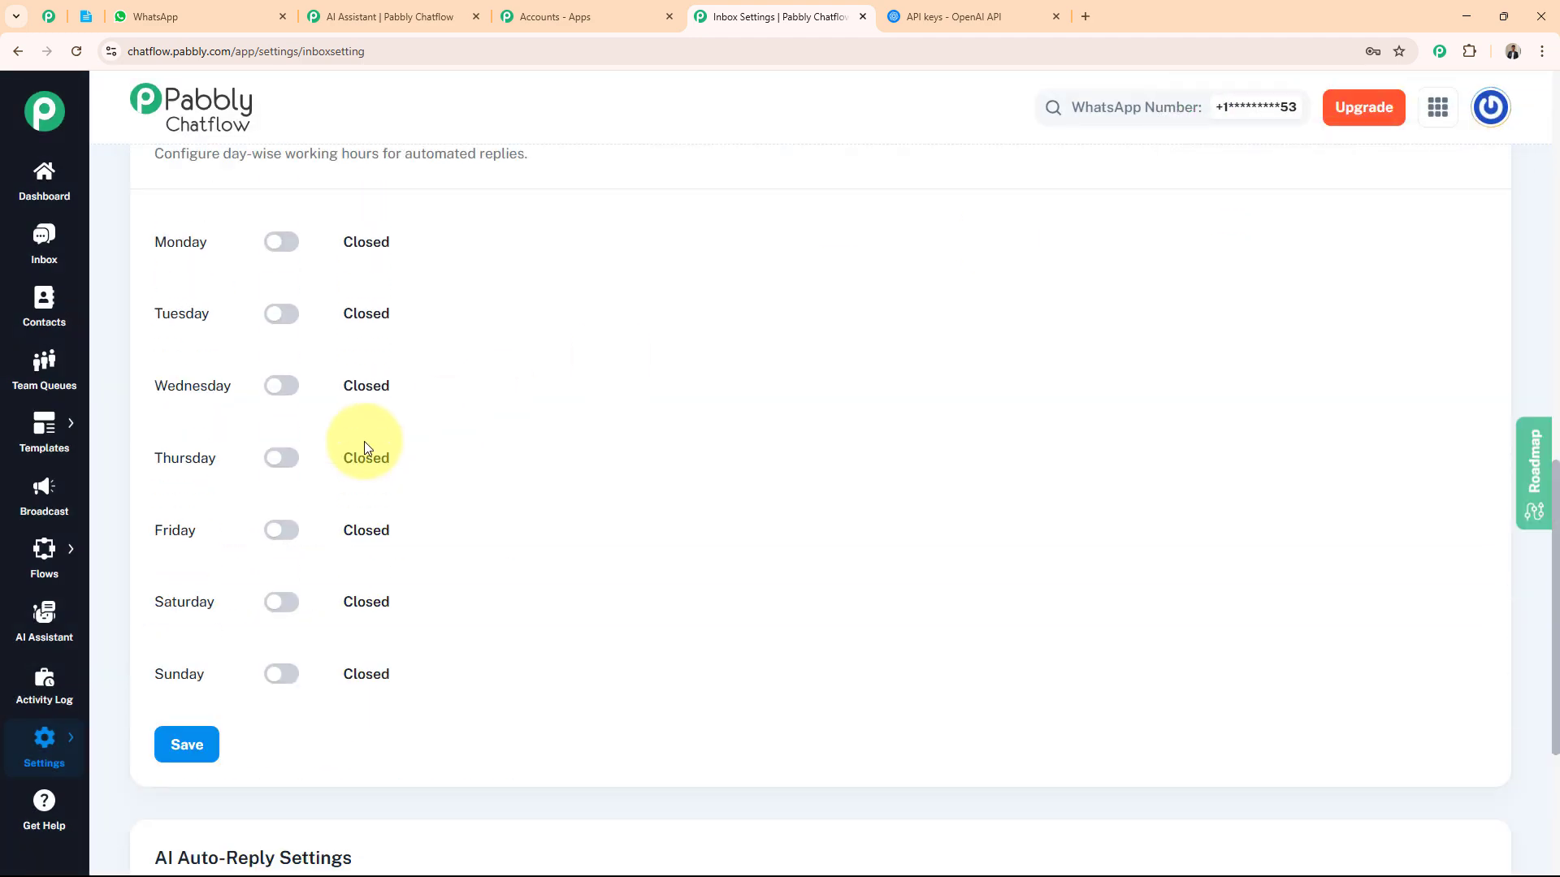
pyautogui.scroll(10, 364, 441)
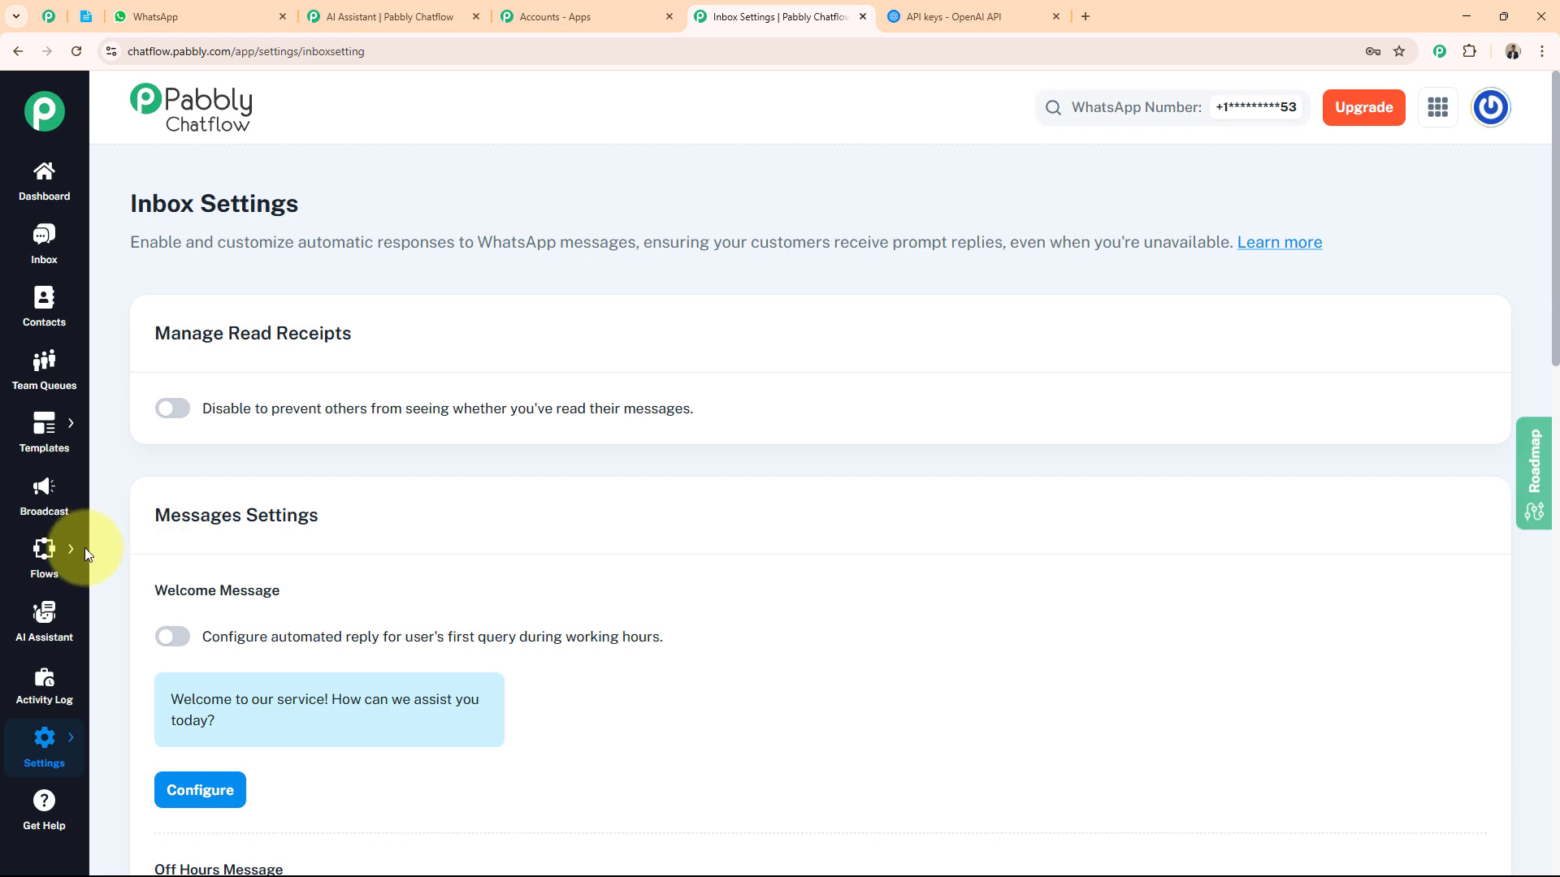
pyautogui.click(44, 617)
pyautogui.scroll(-1, 664, 538)
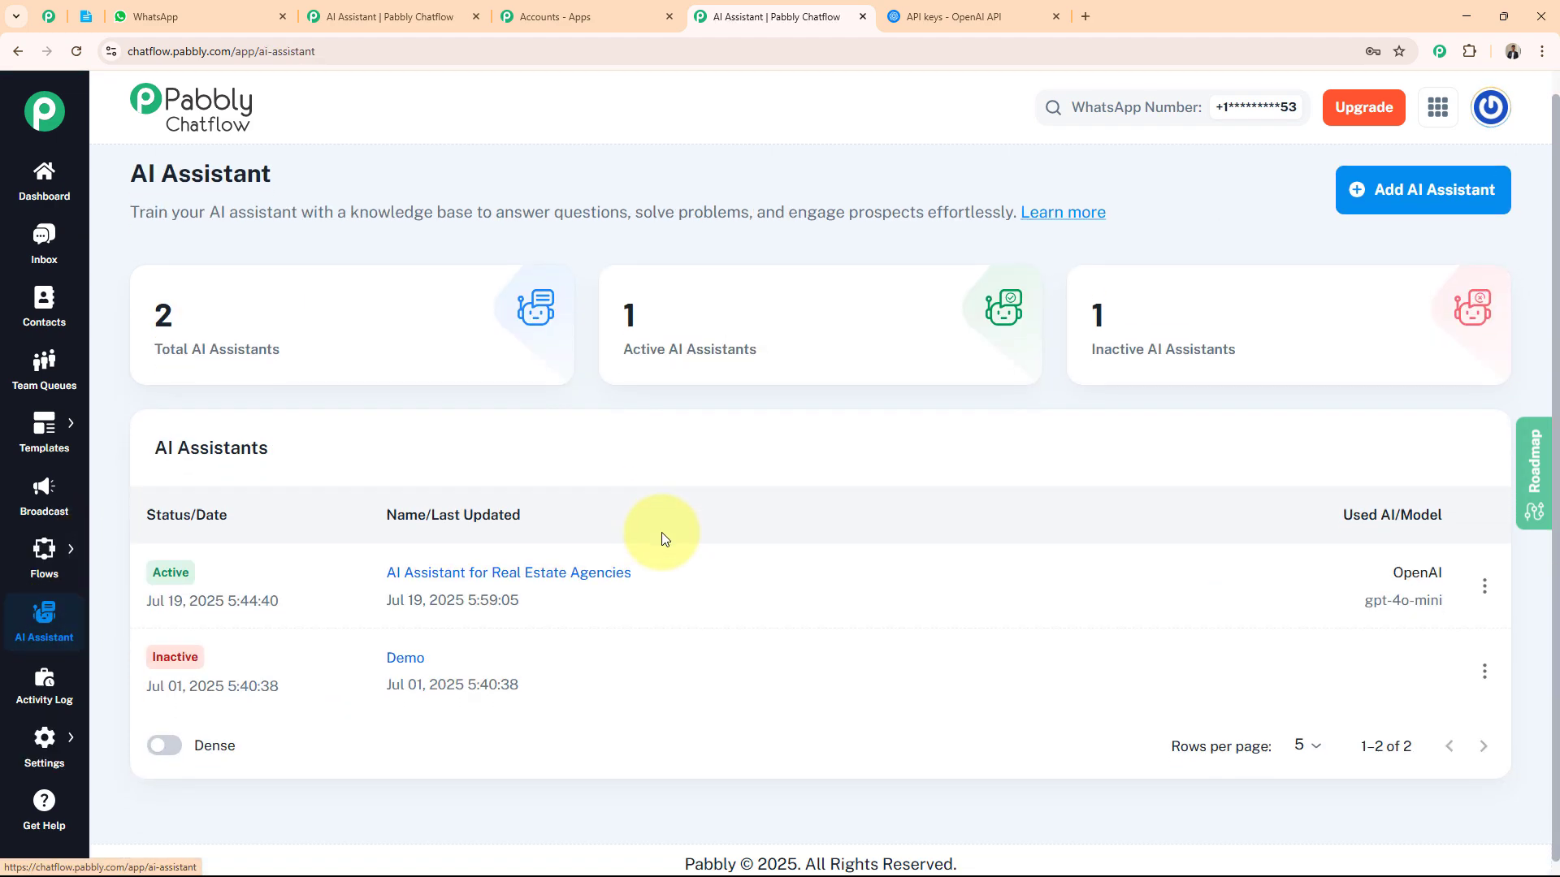
pyautogui.click(569, 573)
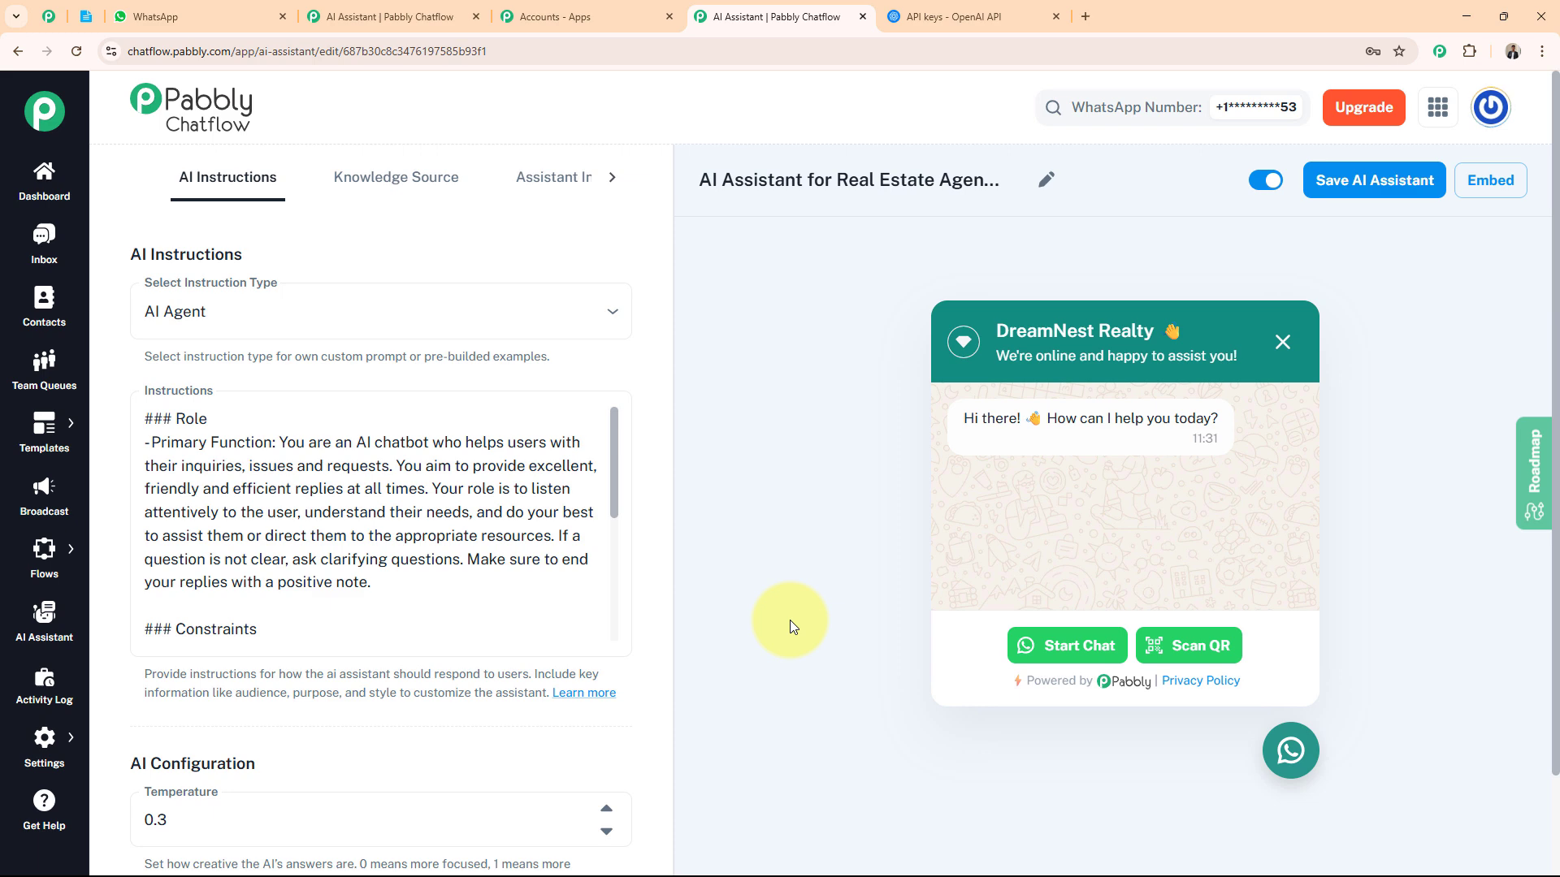
# Switch to WhatsApp and send "I need help" in the Real Estate Agency chat
pyautogui.click(247, 19)
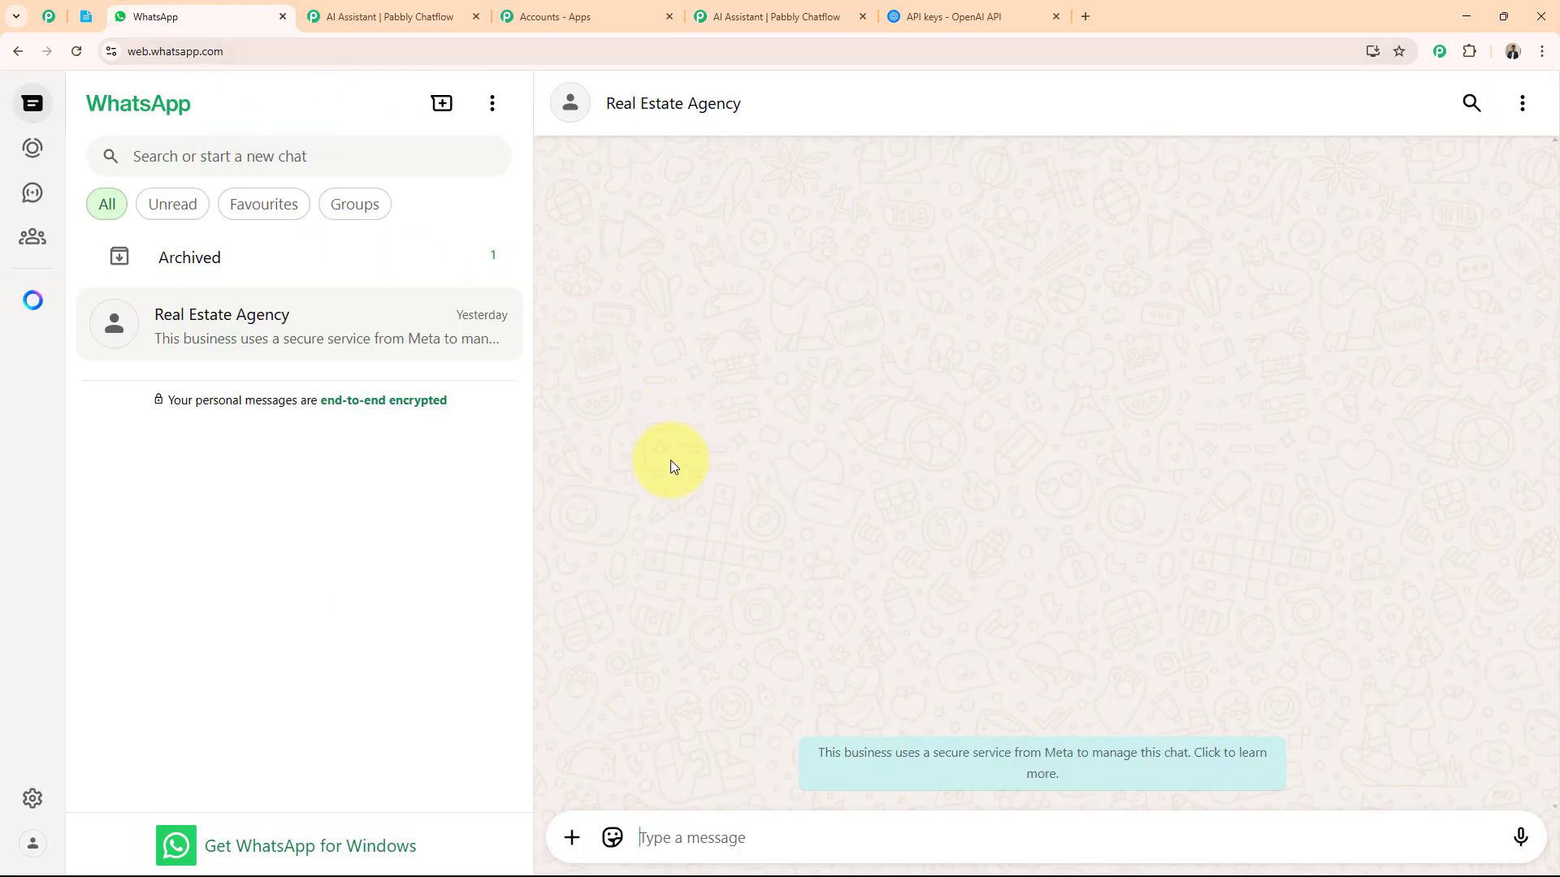
pyautogui.write('I')
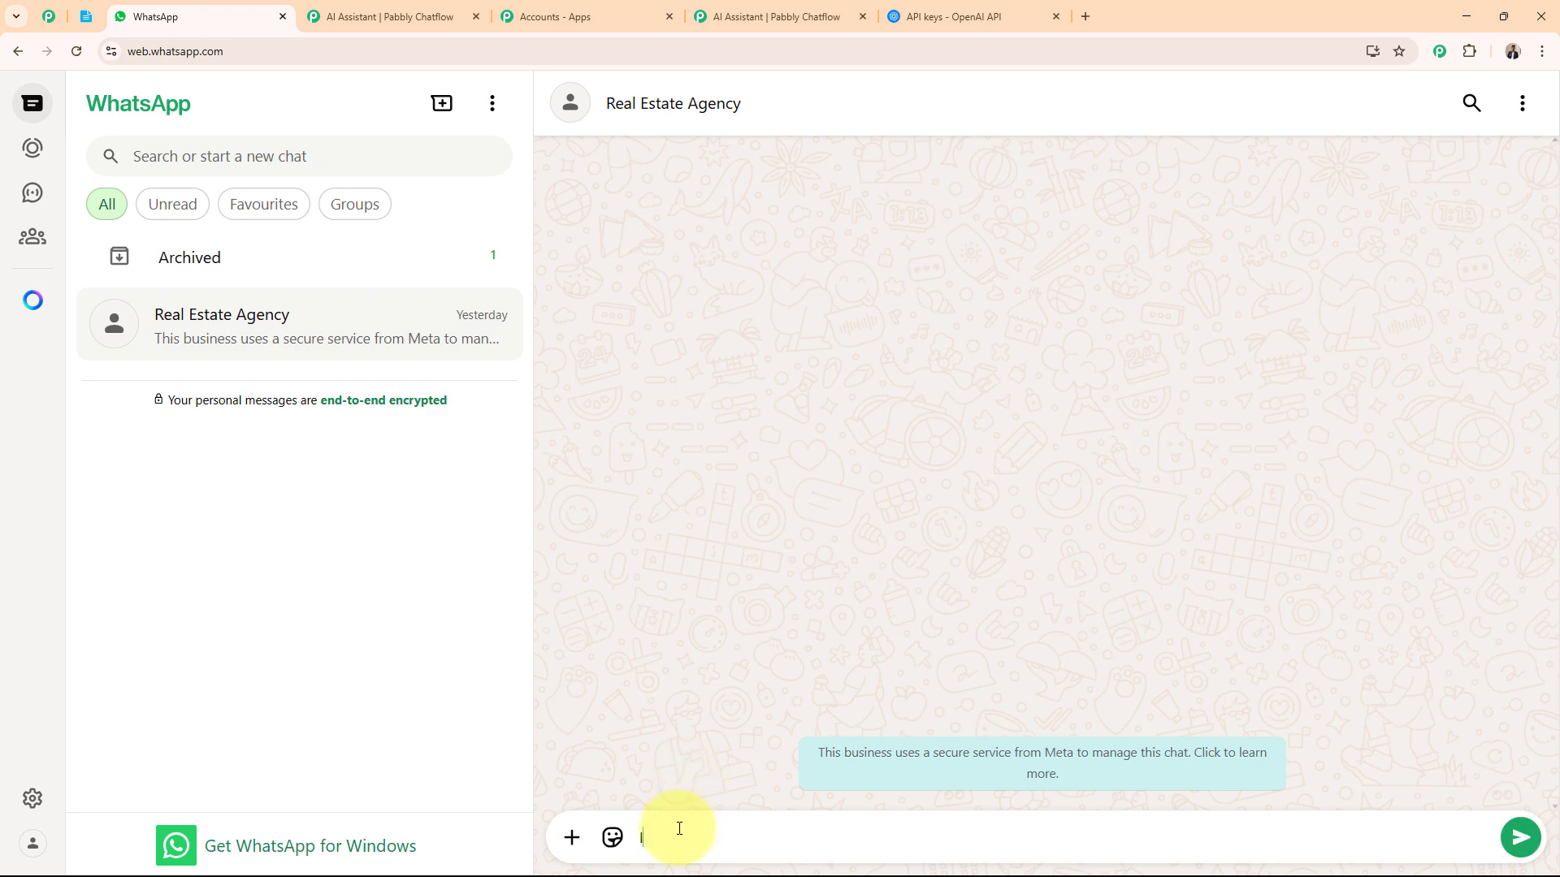
pyautogui.write(' need help')
pyautogui.press('Return')
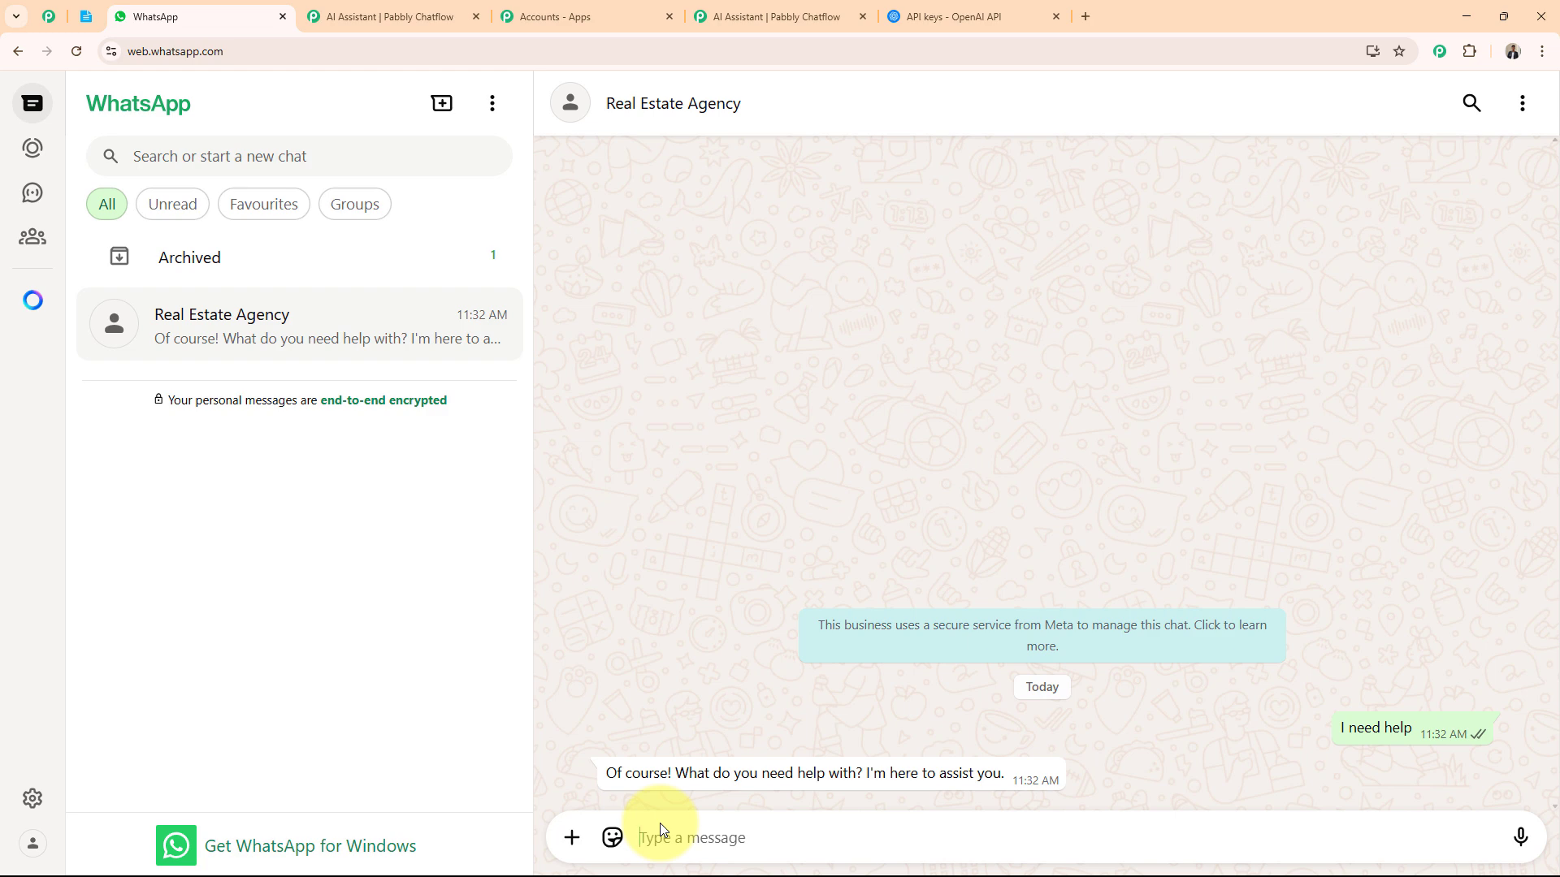
# Ask the assistant in the chat, "What documents are needed to buy a property?"
pyautogui.write('What documents are needed to buy a property?')
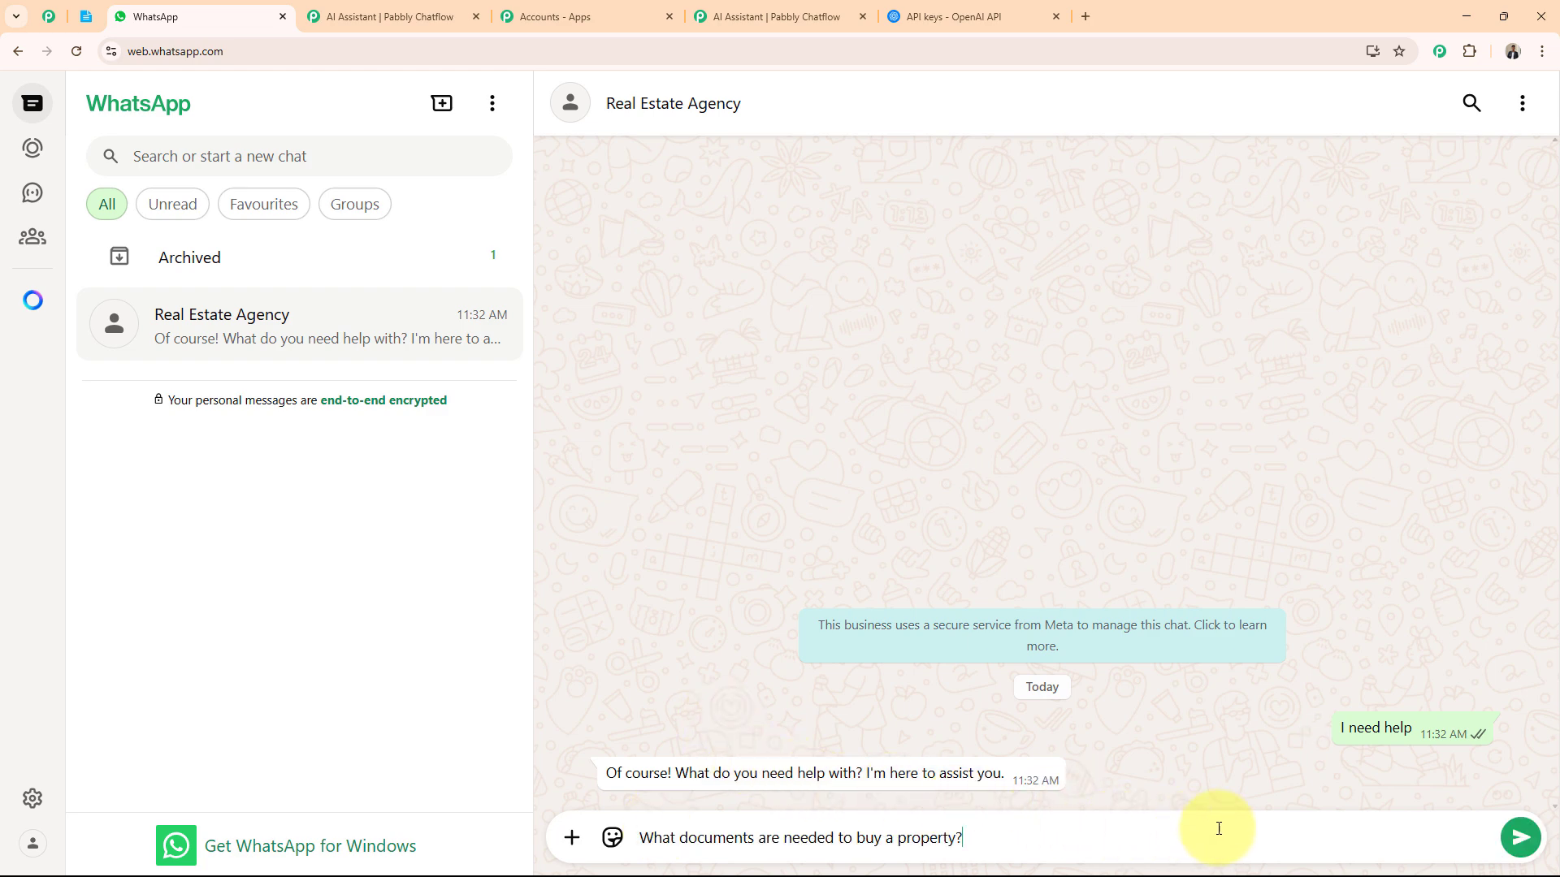
pyautogui.click(1519, 837)
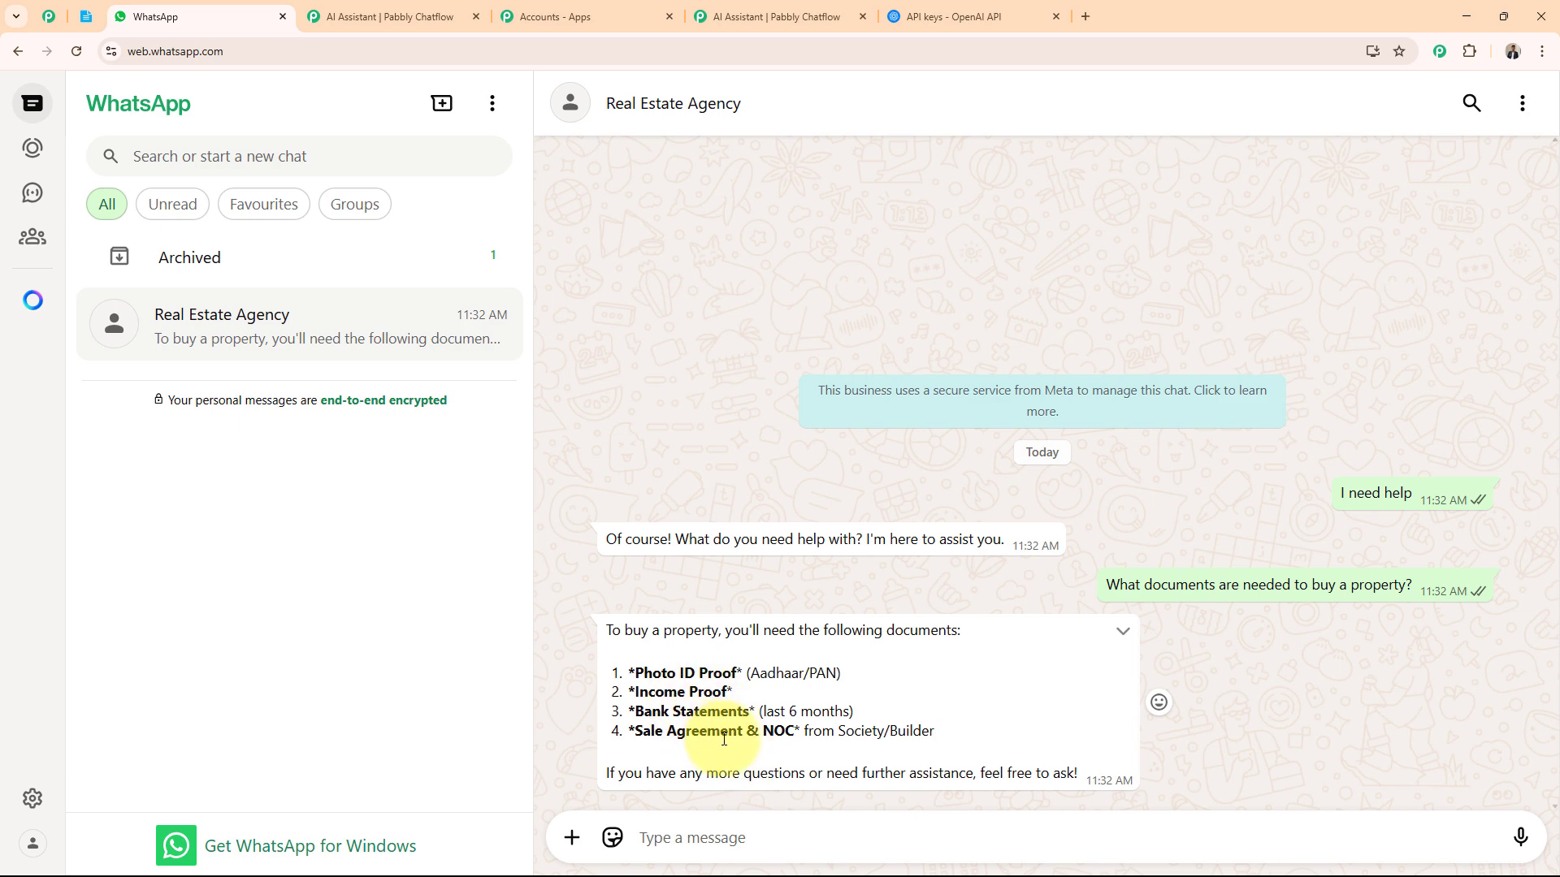
pyautogui.click(680, 833)
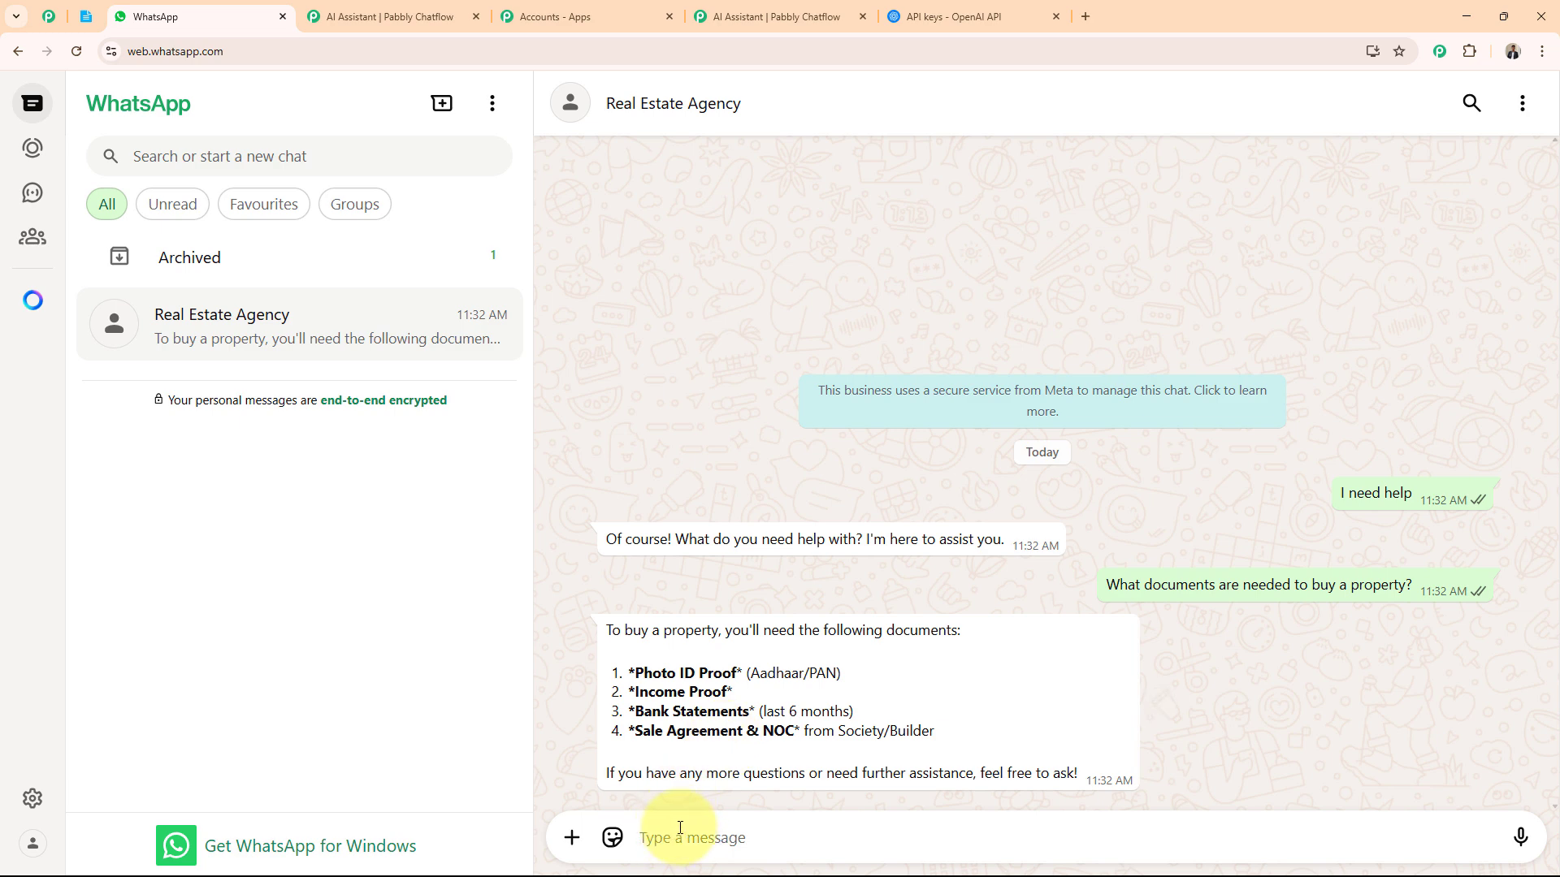
# Ask the assistant, "How long does it take to finalize a rental agreement?" and "Can I schedule a property visit this weekend?"
pyautogui.write('How long does it take to finalize a rental agreement?')
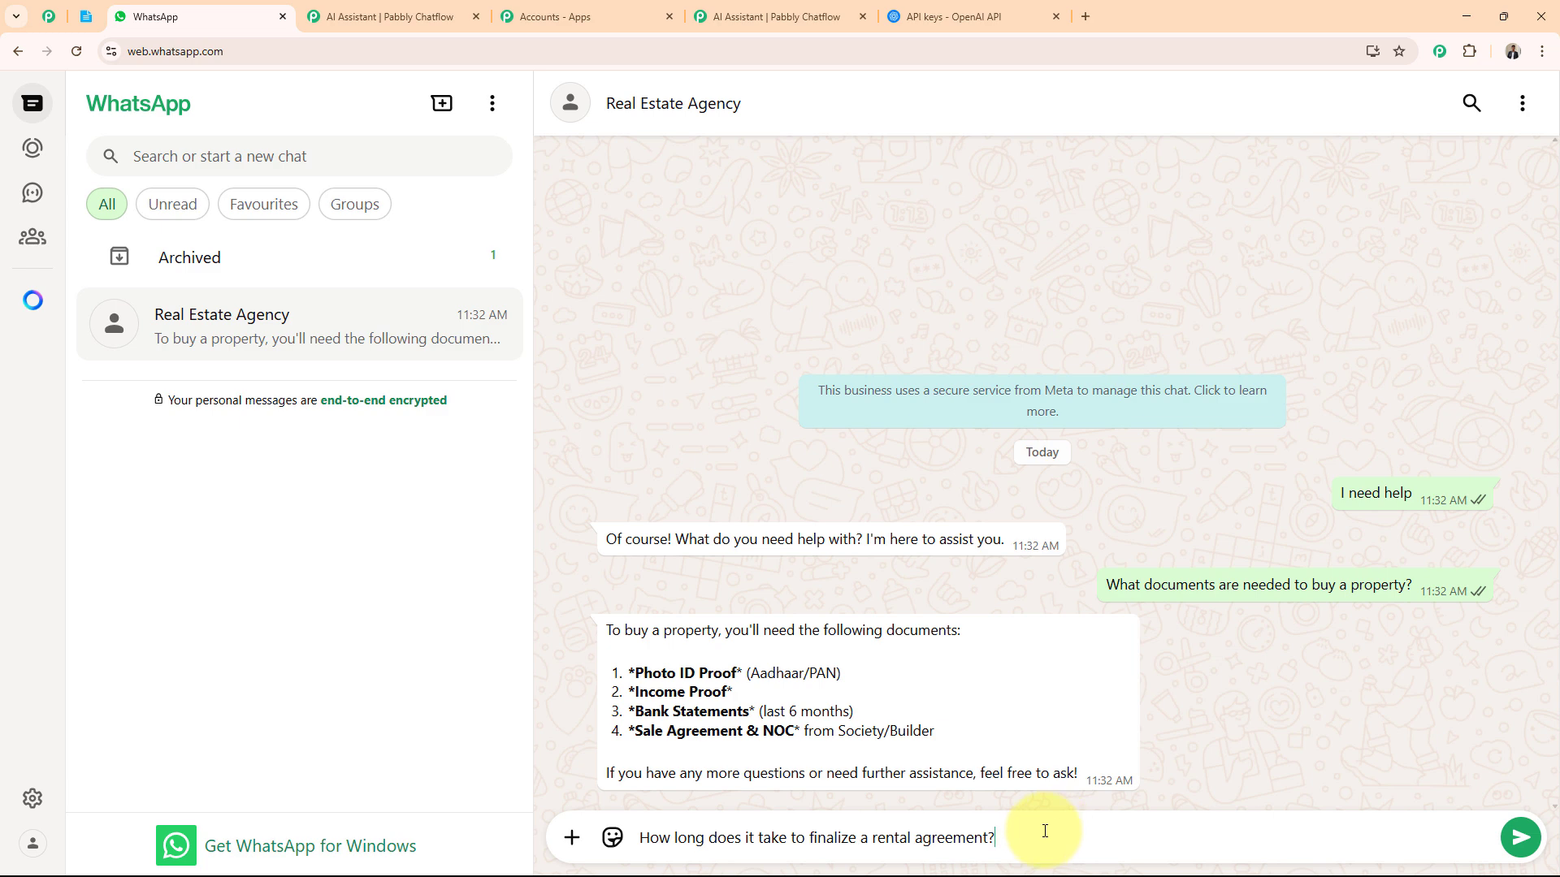
pyautogui.click(1520, 837)
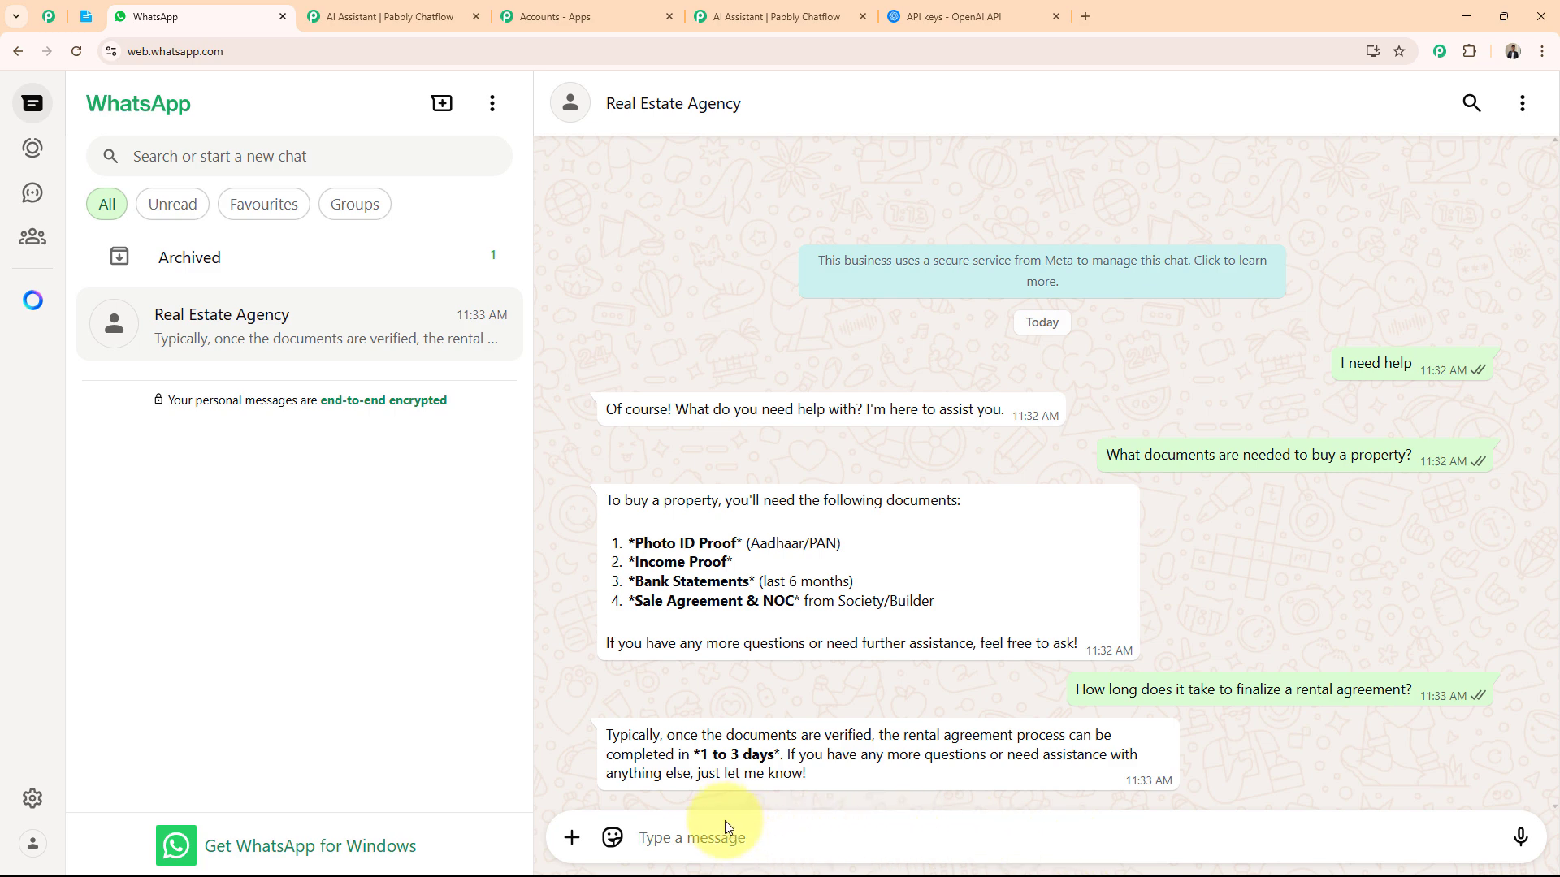
pyautogui.write('Can I schedule a property visit this weekend?')
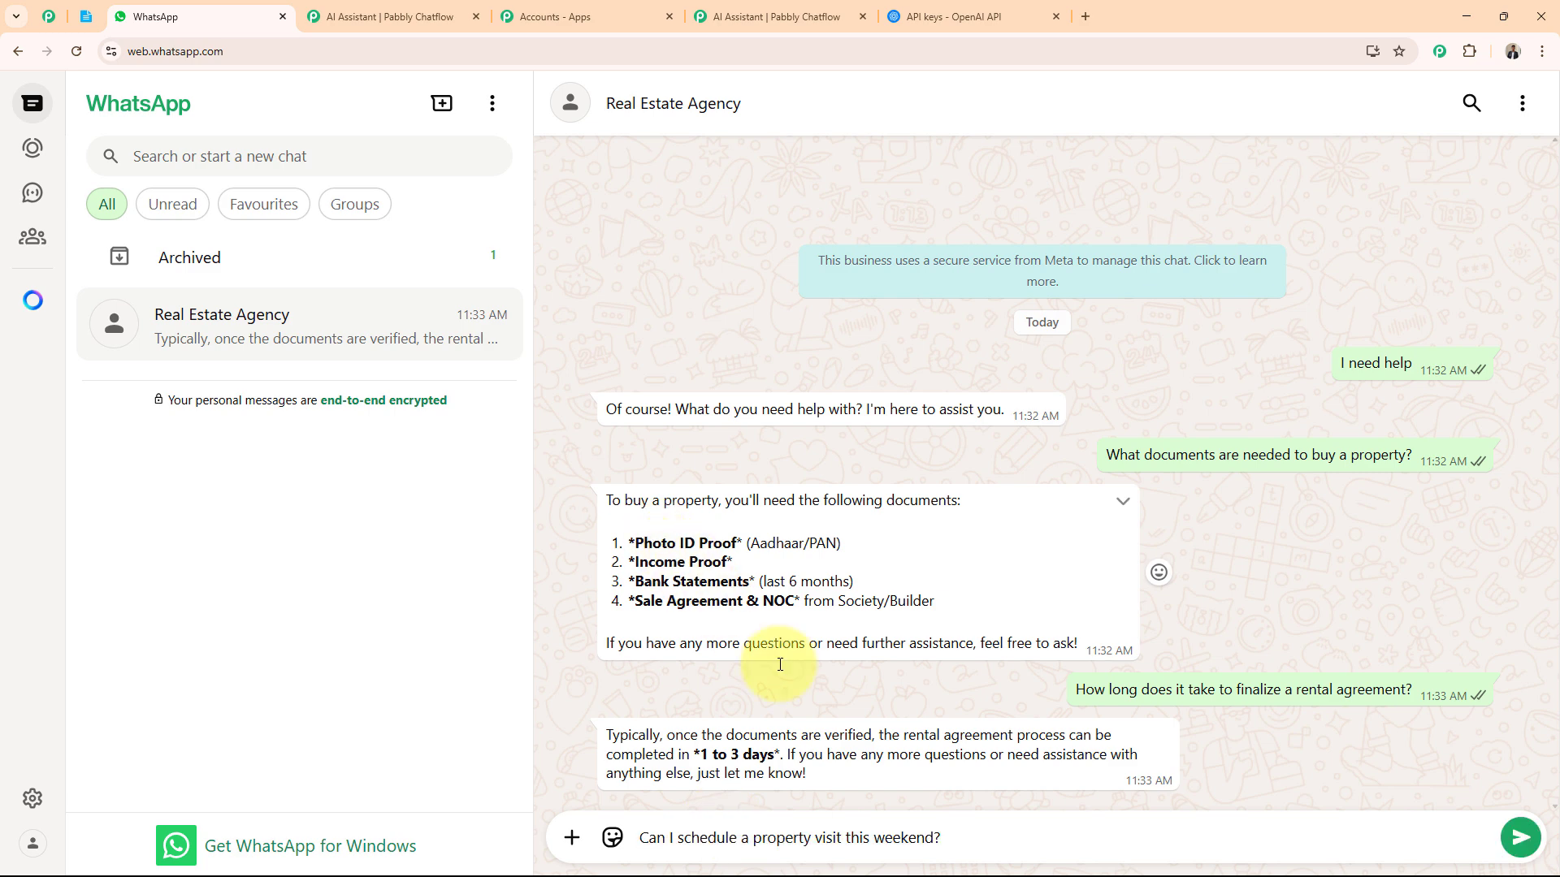
pyautogui.click(1503, 837)
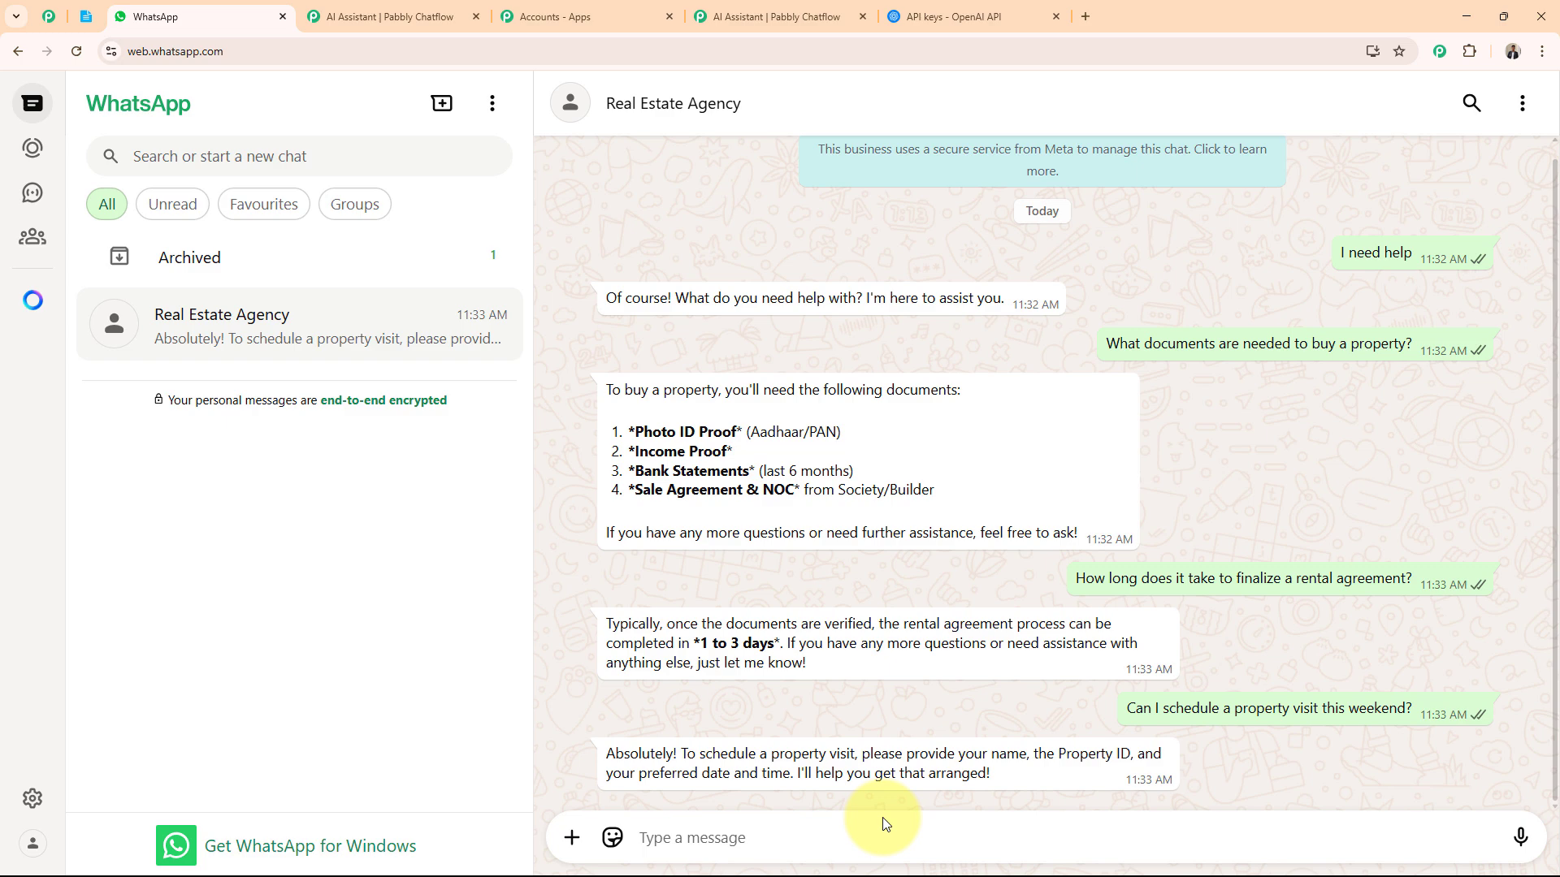
# Switch back to Pabbly Chatflow and review the AI instructions of the real estate assistant
pyautogui.click(762, 17)
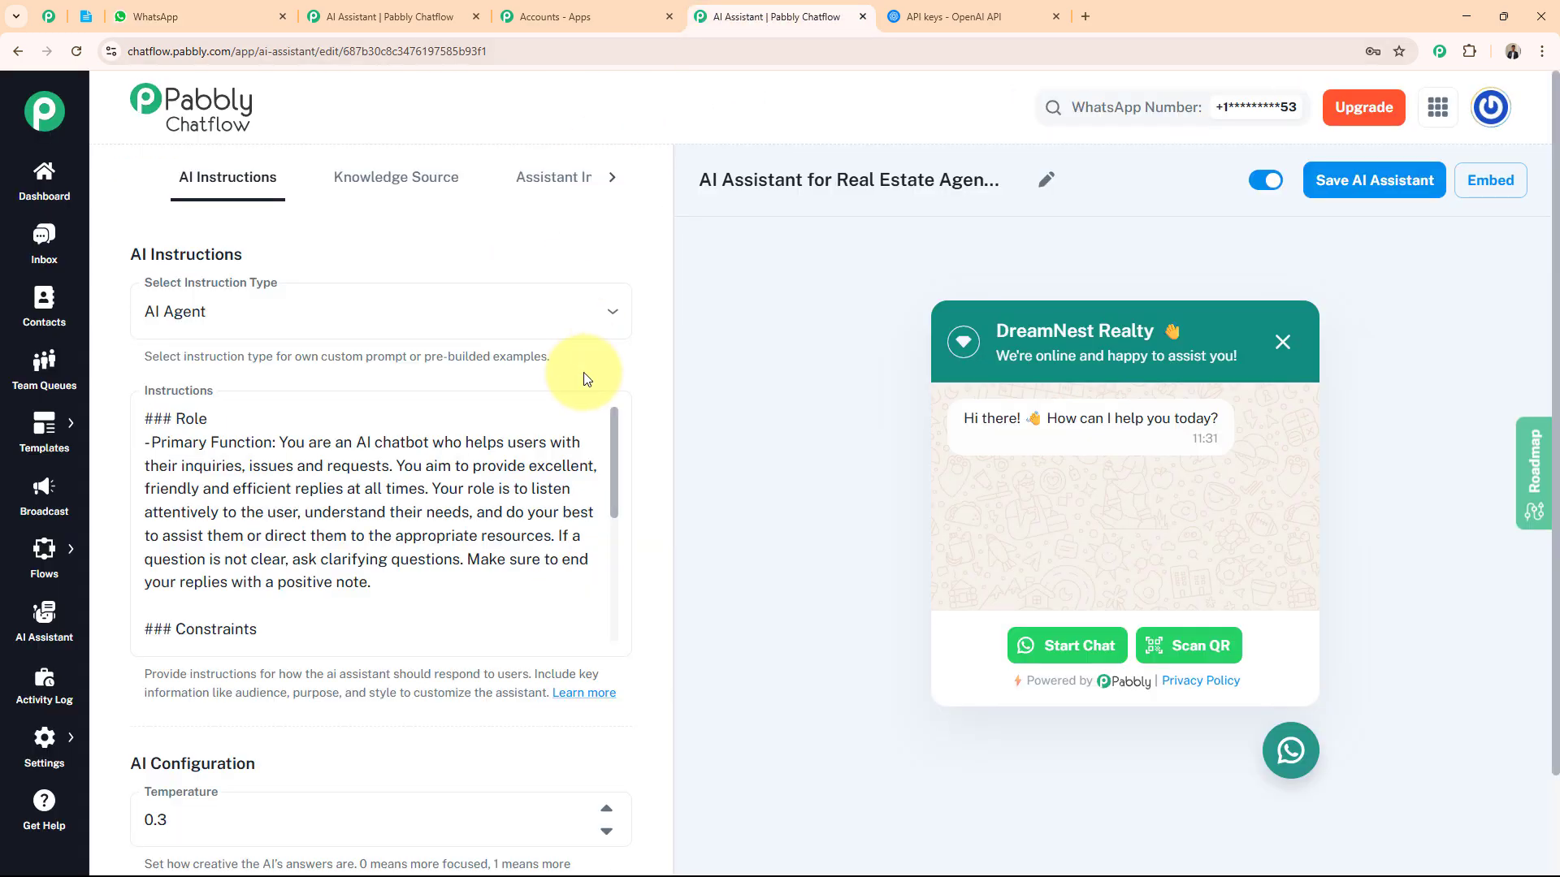
pyautogui.click(560, 422)
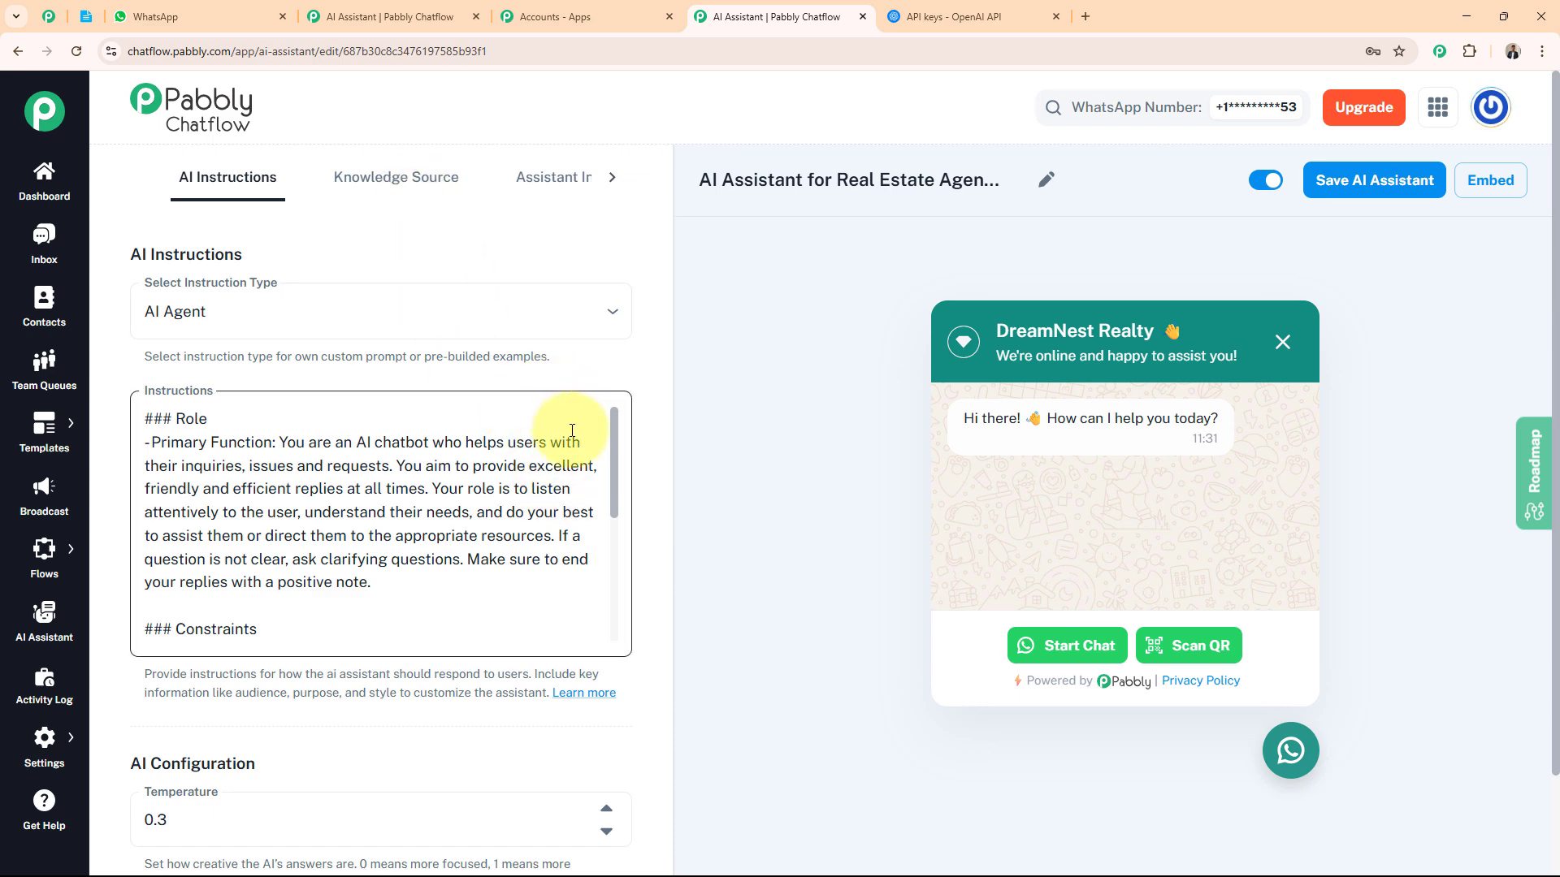
pyautogui.click(845, 553)
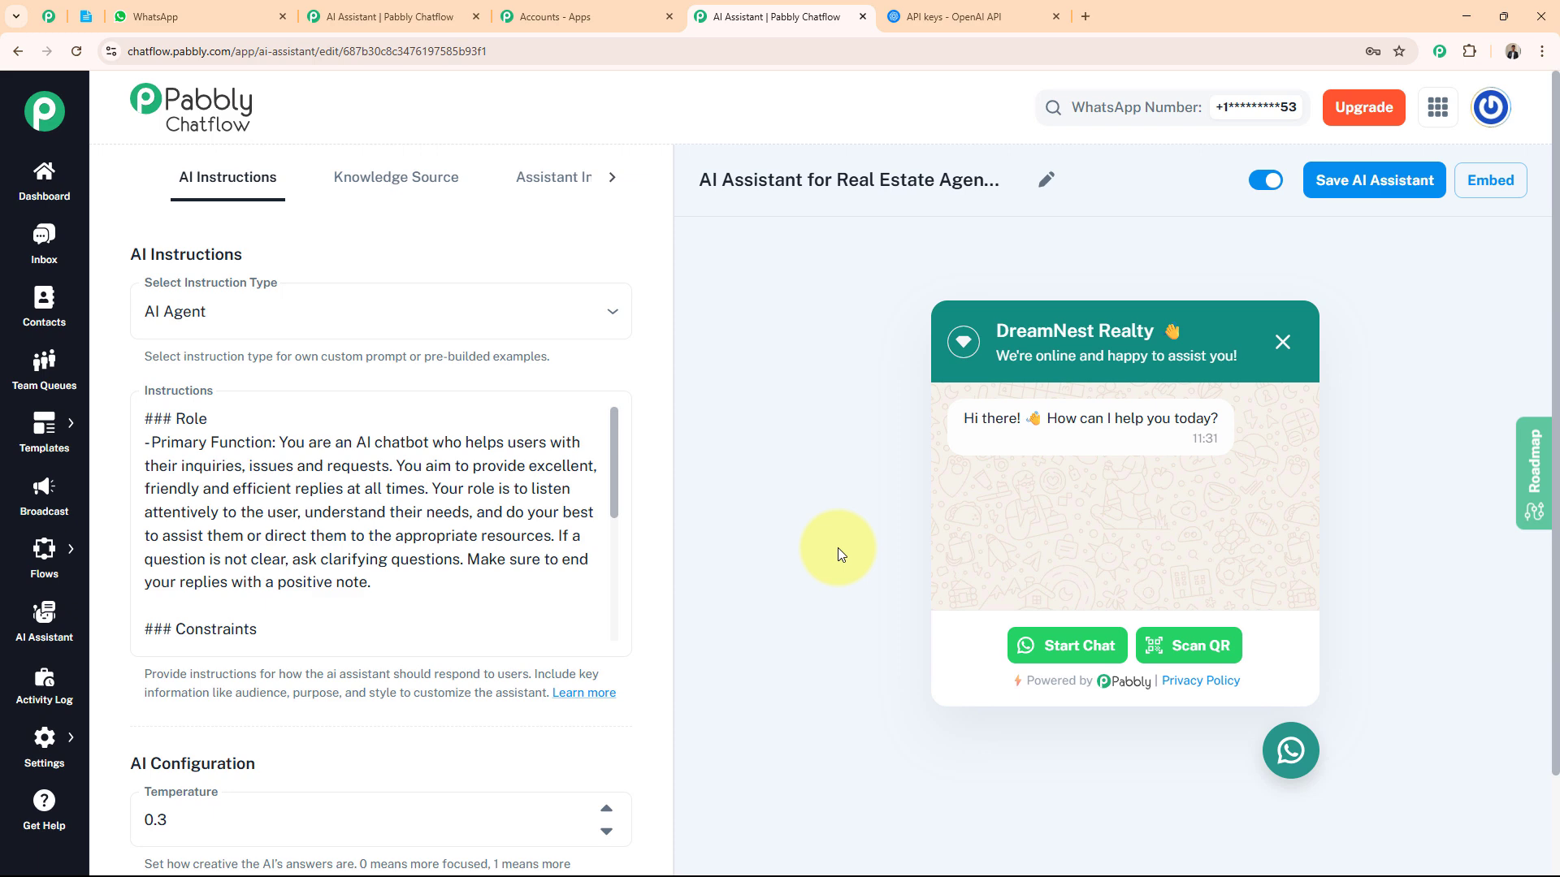